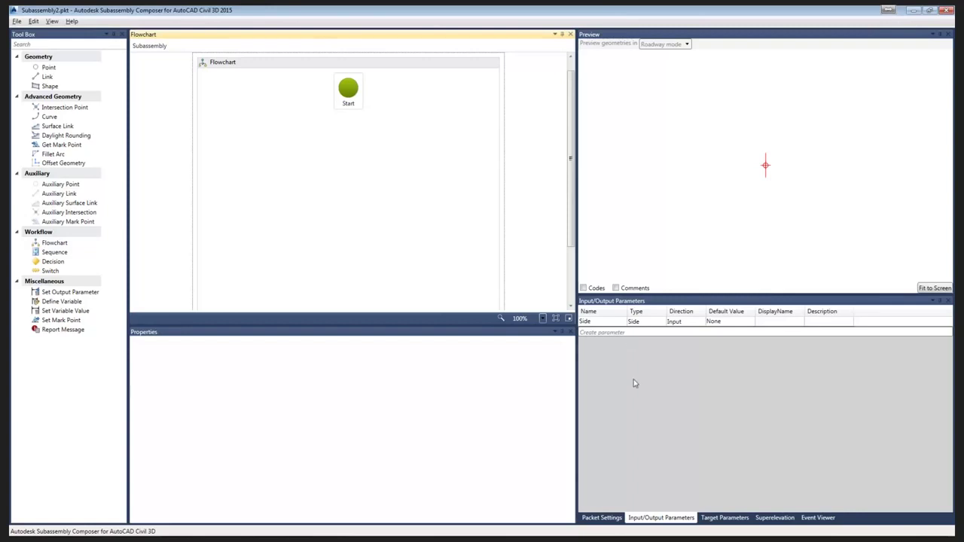
Step: Name the subassembly Curb in the packet settings and give it the description Webinar Example
left_click(607, 518)
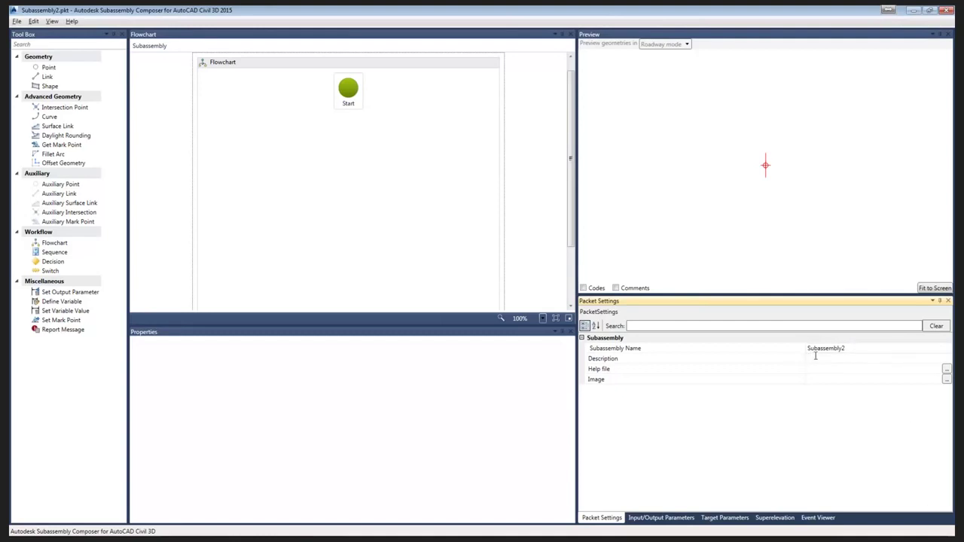
left_click(773, 351)
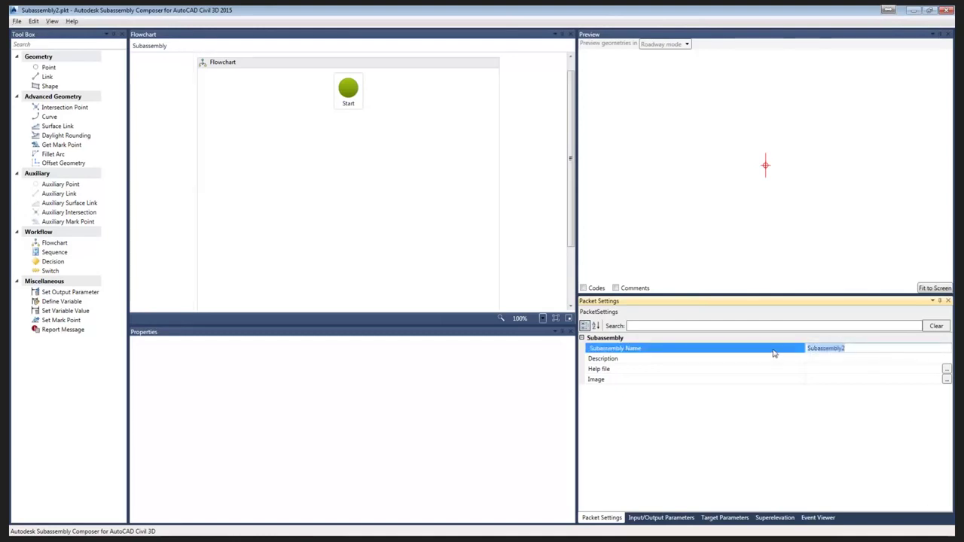
type("Curb")
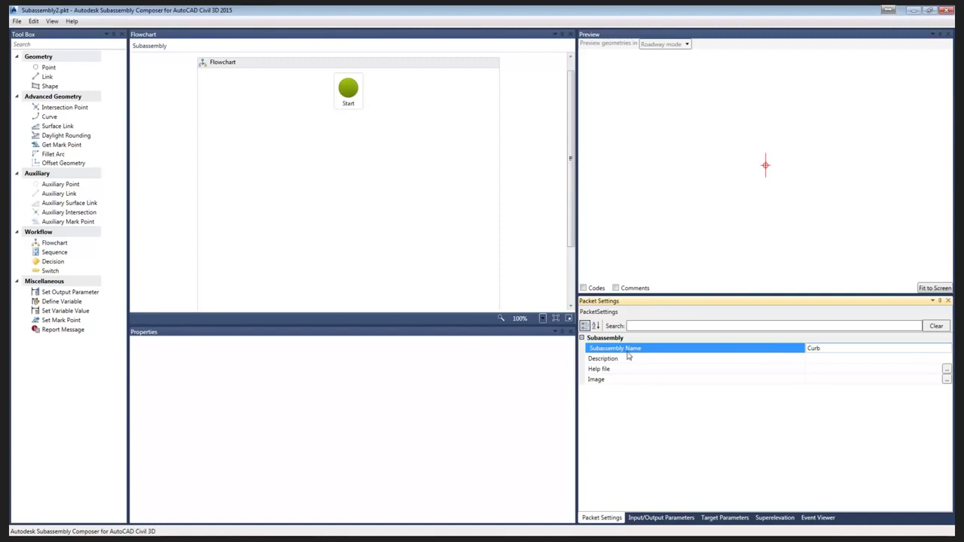
left_click(818, 359)
type("Webinar")
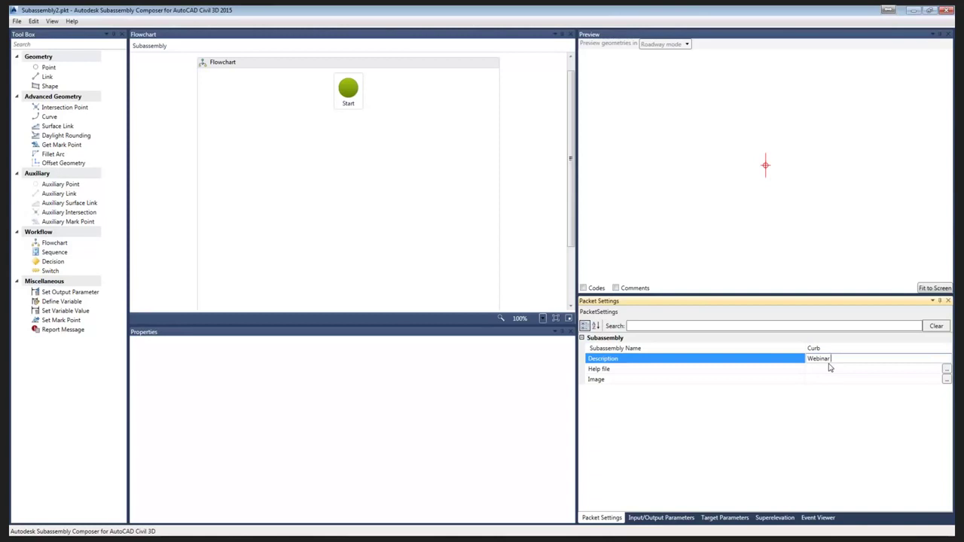
type(" Example")
Step: Create a target parameter of type Surface and show the available target types
left_click(710, 518)
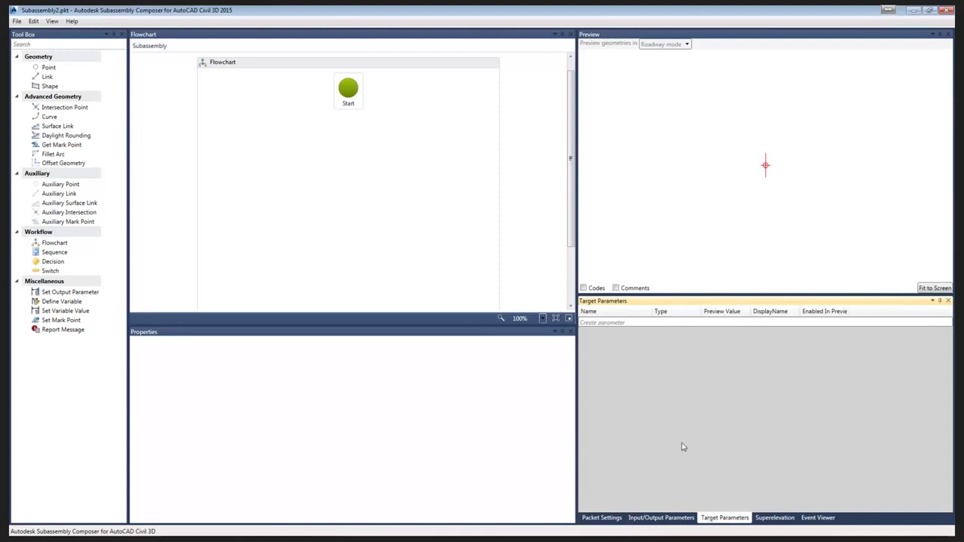
left_click(612, 322)
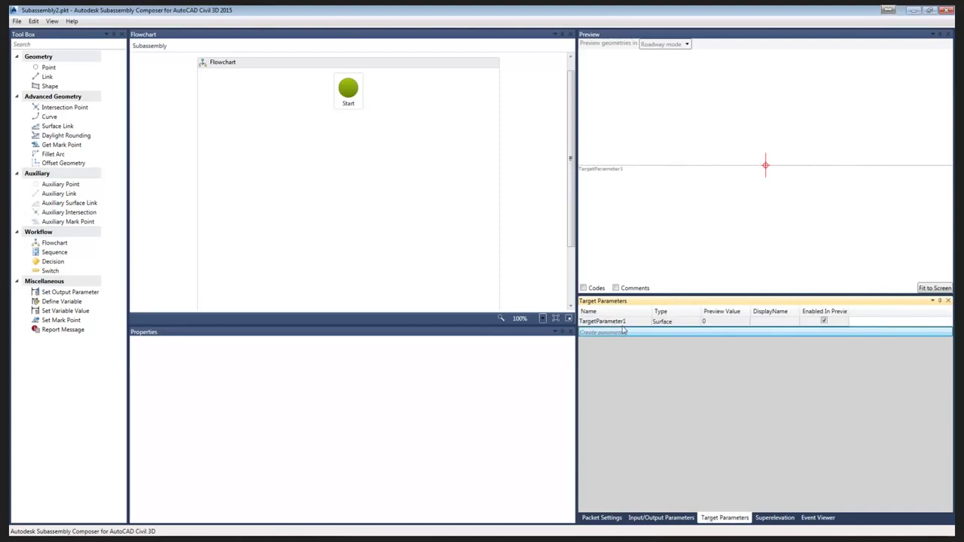
left_click(691, 323)
left_click(697, 322)
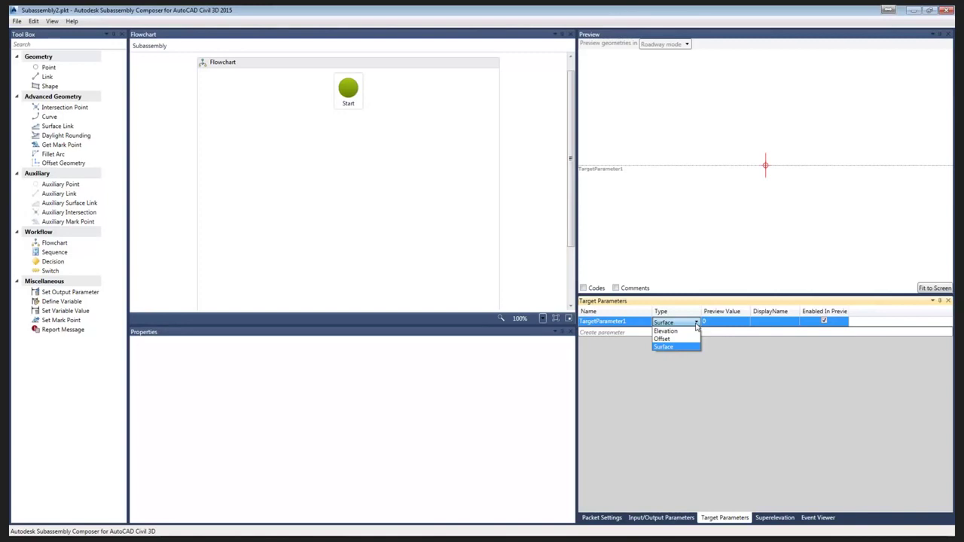
Step: Review the superelevation cross slope settings and the event viewer
left_click(776, 518)
left_click(775, 519)
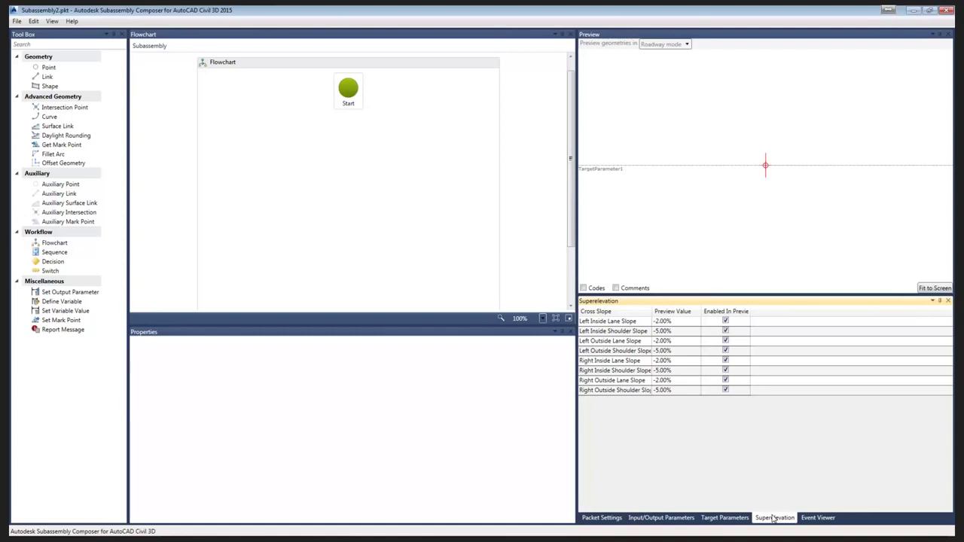
mouse_move(813, 524)
left_click(813, 519)
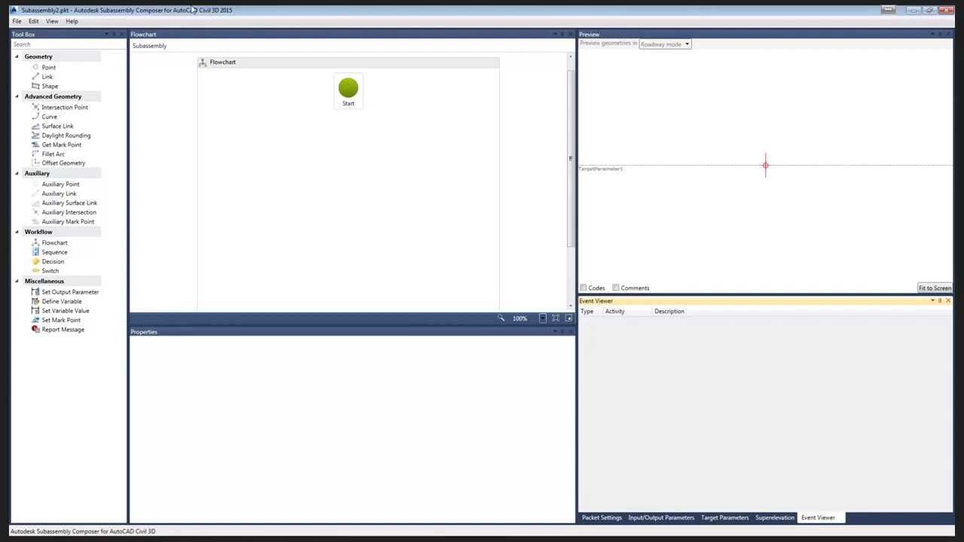
Step: Add a first point, P1, to the flowchart directly below Start
left_click(52, 67)
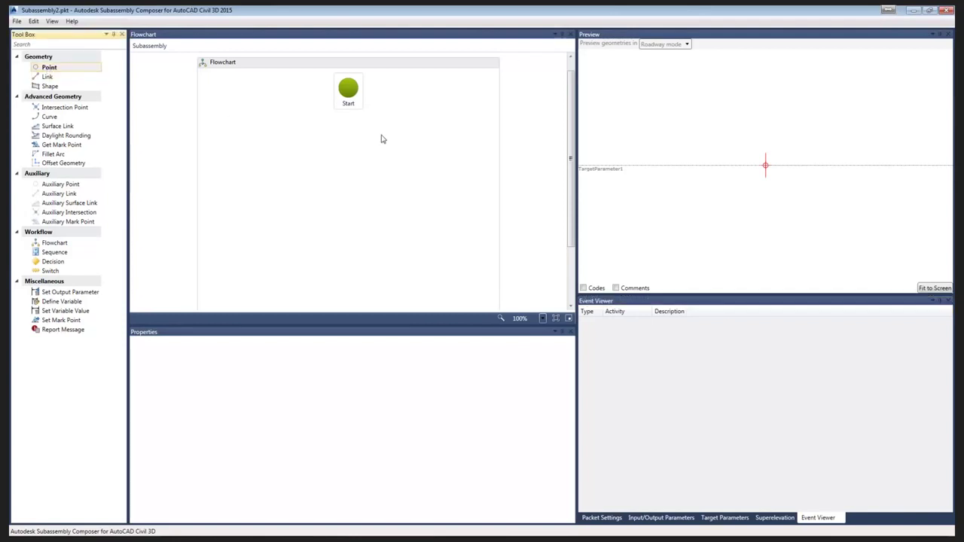
left_click_drag(65, 68, 351, 131)
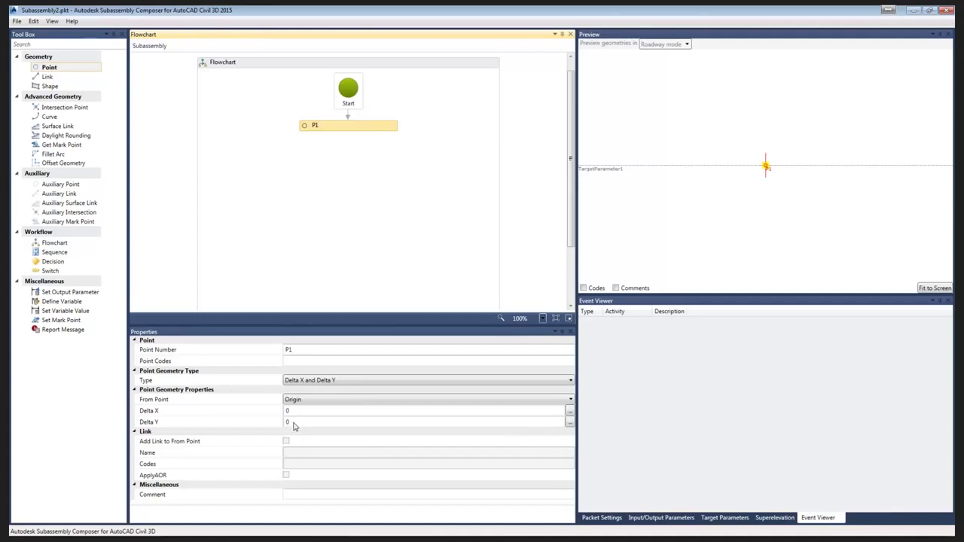
Step: Try a Delta Y of -1 for point P1 and set it back to 0
left_click(291, 424)
type("-1")
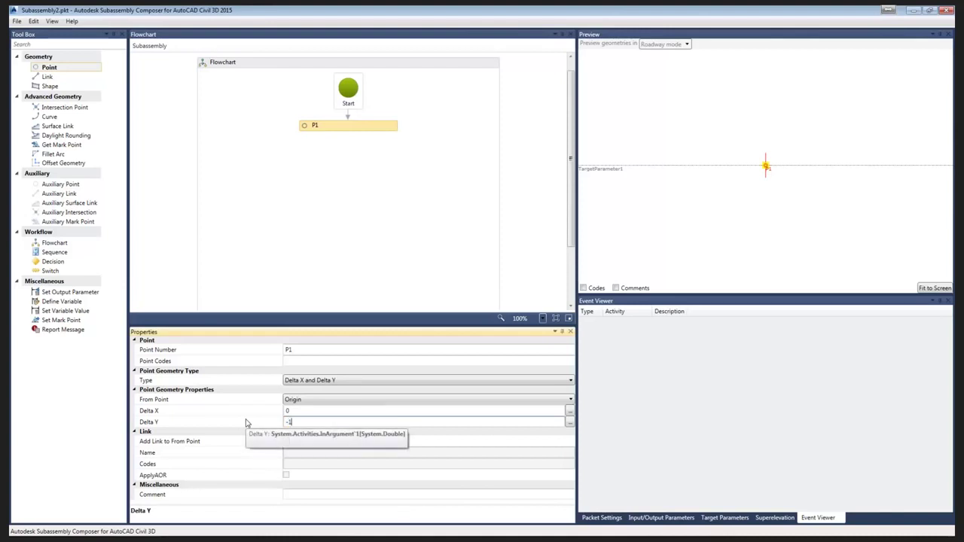
key("Return")
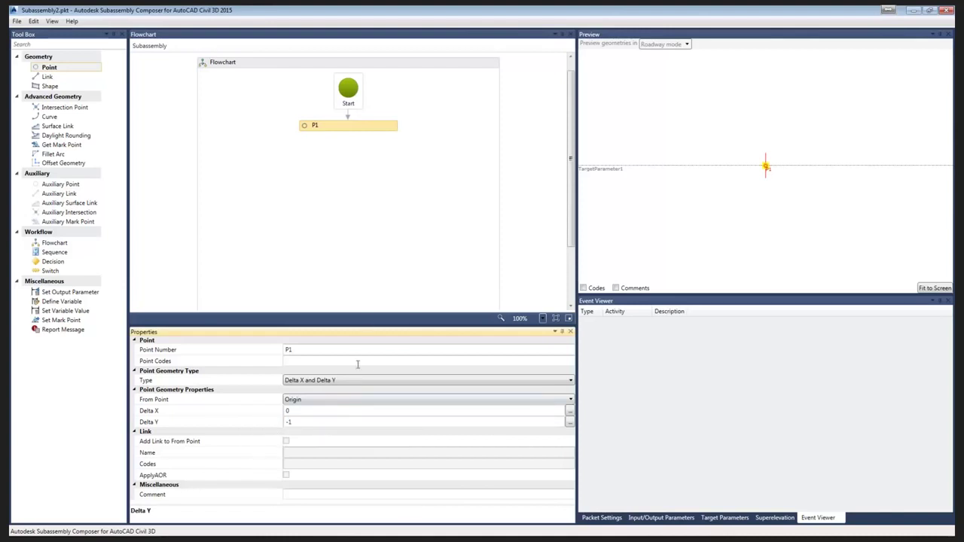
left_click(330, 412)
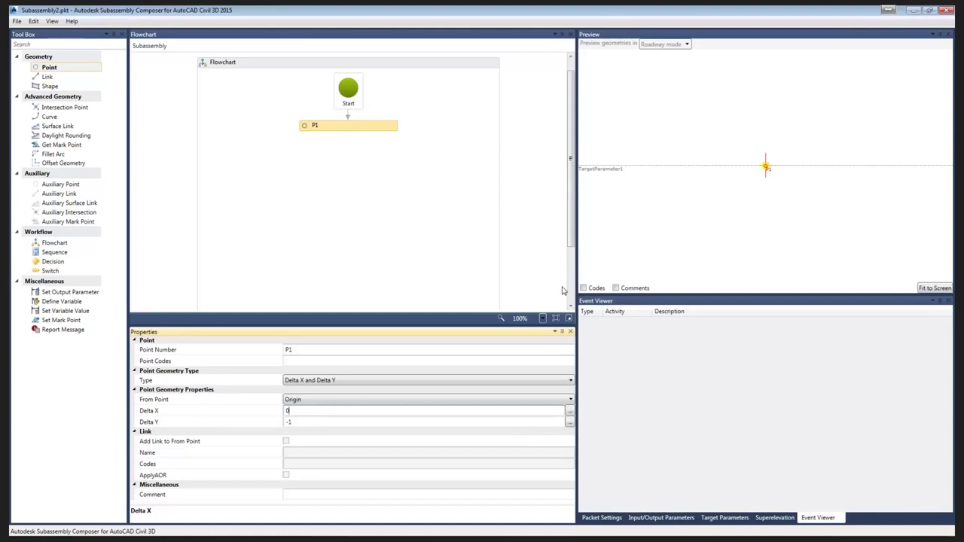
left_click(290, 422)
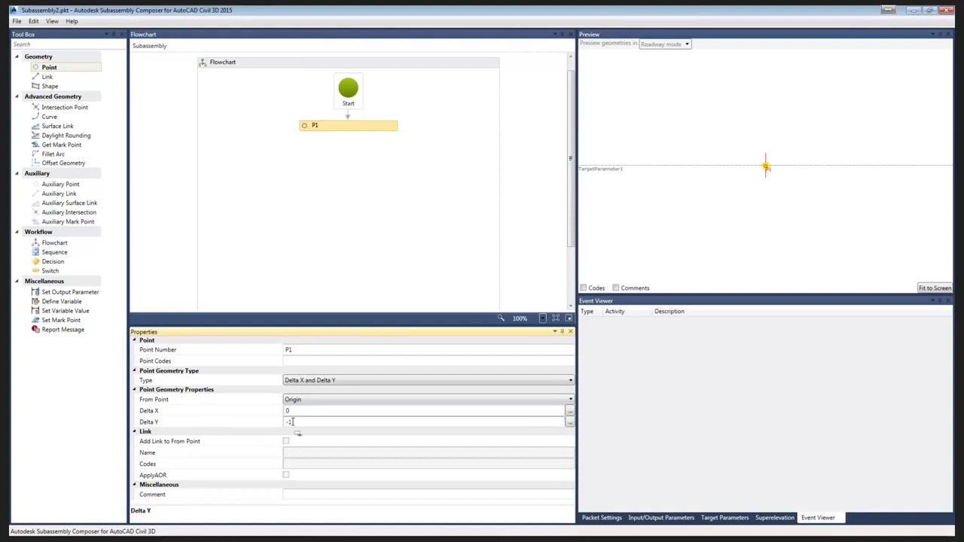
left_click_drag(292, 422, 94, 429)
type("0")
left_click(329, 204)
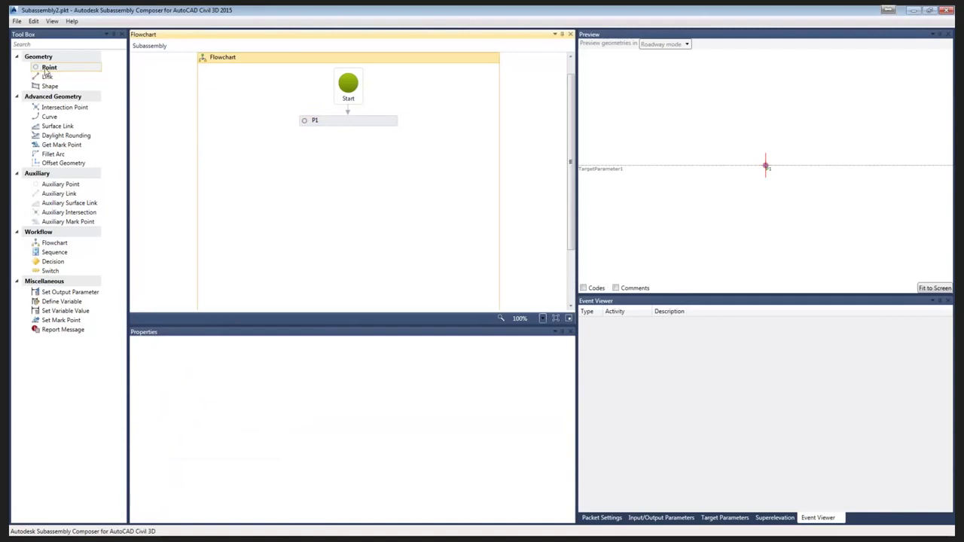
Step: Add point P2 below P1 in the flowchart, measured from P1, with the Slope and Delta X geometry type
left_click_drag(47, 69, 355, 144)
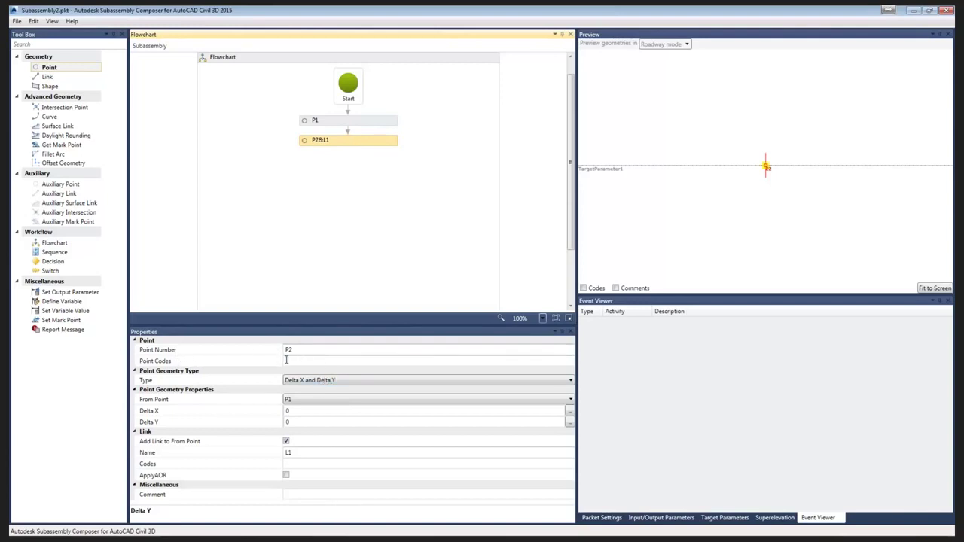
left_click(308, 401)
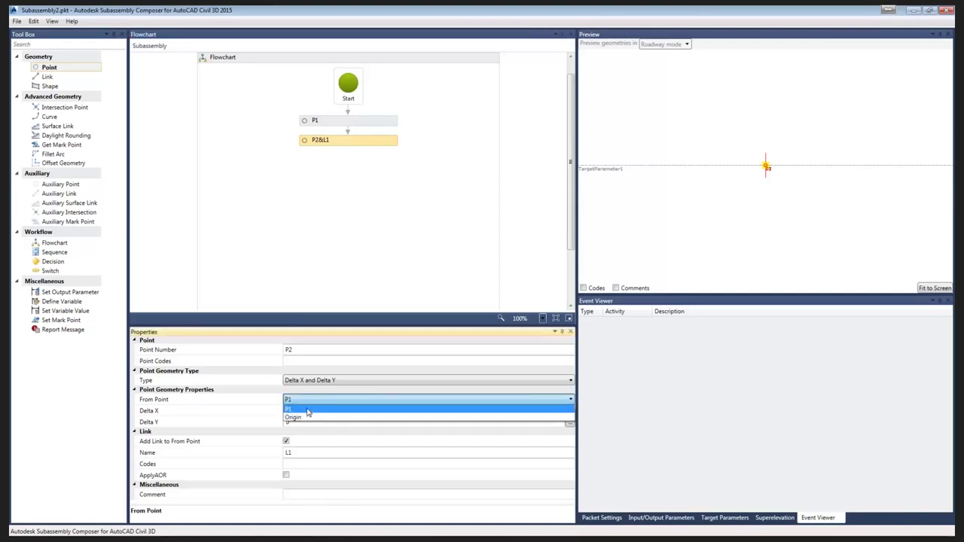
left_click(307, 409)
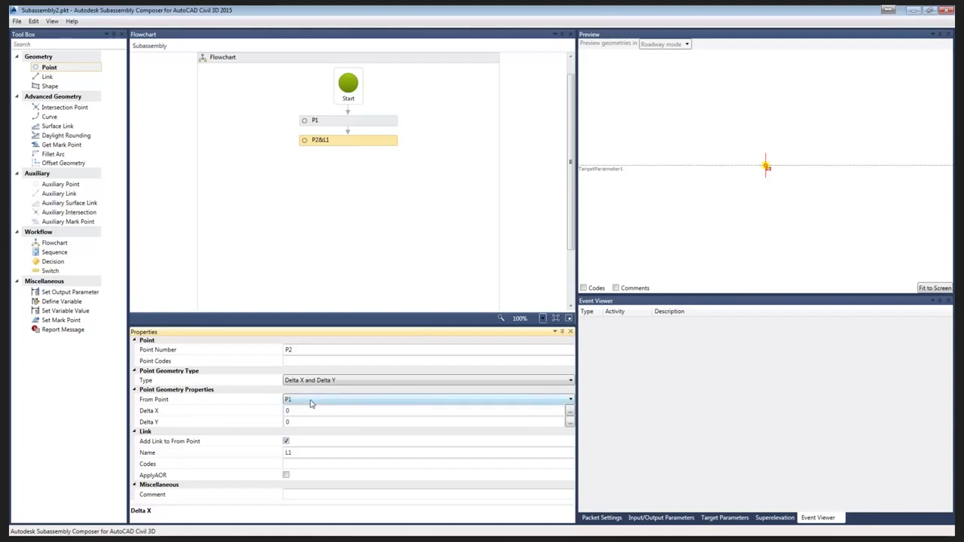
left_click(345, 383)
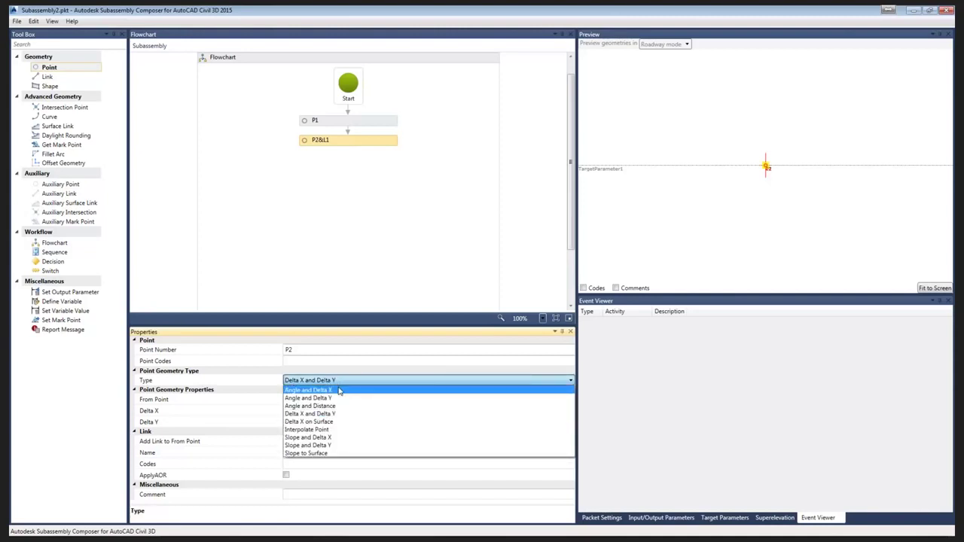
left_click(328, 438)
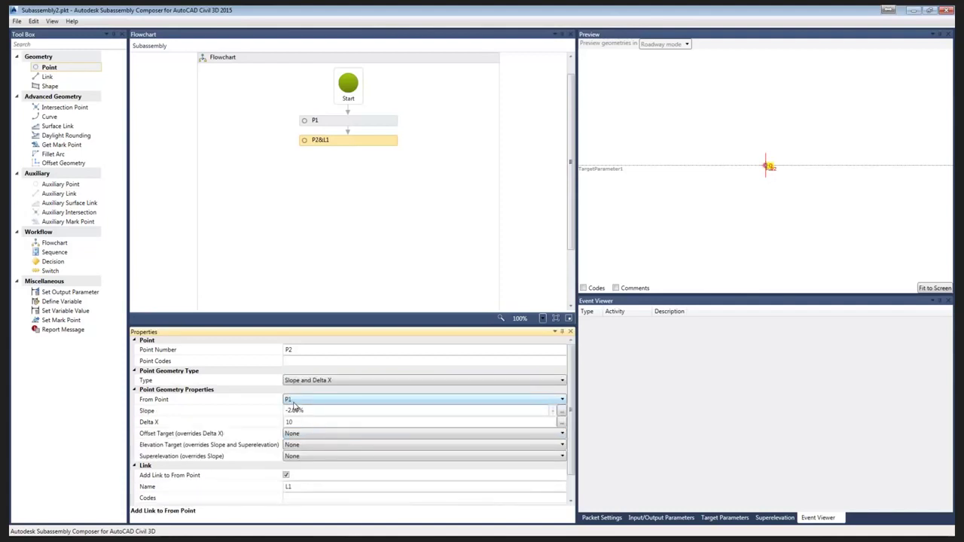
Step: Try entering -6 as the slope of point P2
left_click(306, 412)
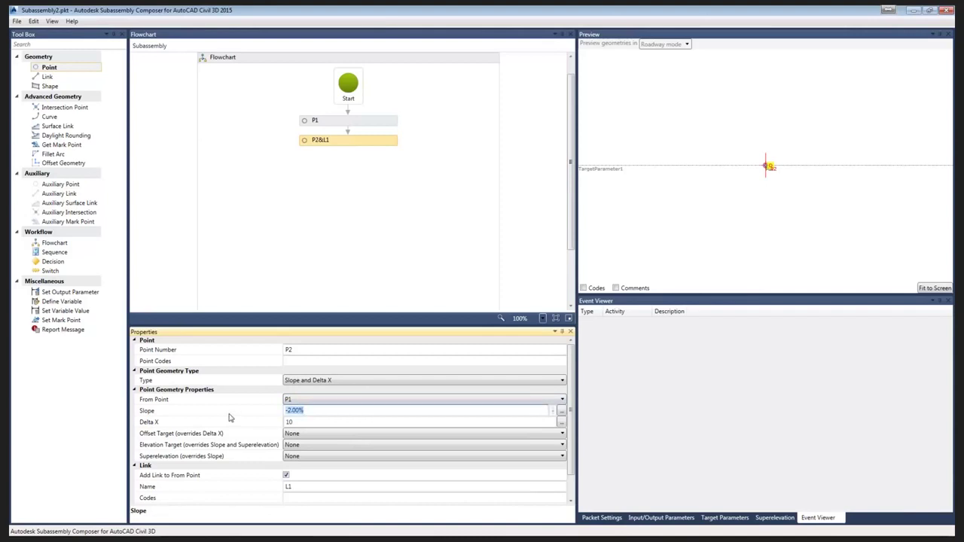
type("-6")
key("Return")
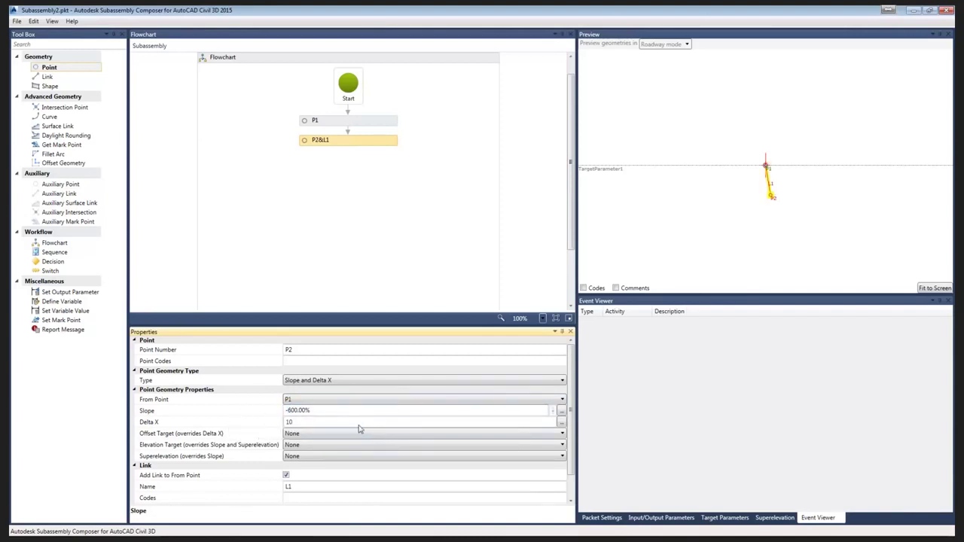
Step: Set the slope of point P2 to -6.00% by entering the decimal value -.06
left_click(318, 409)
type("-")
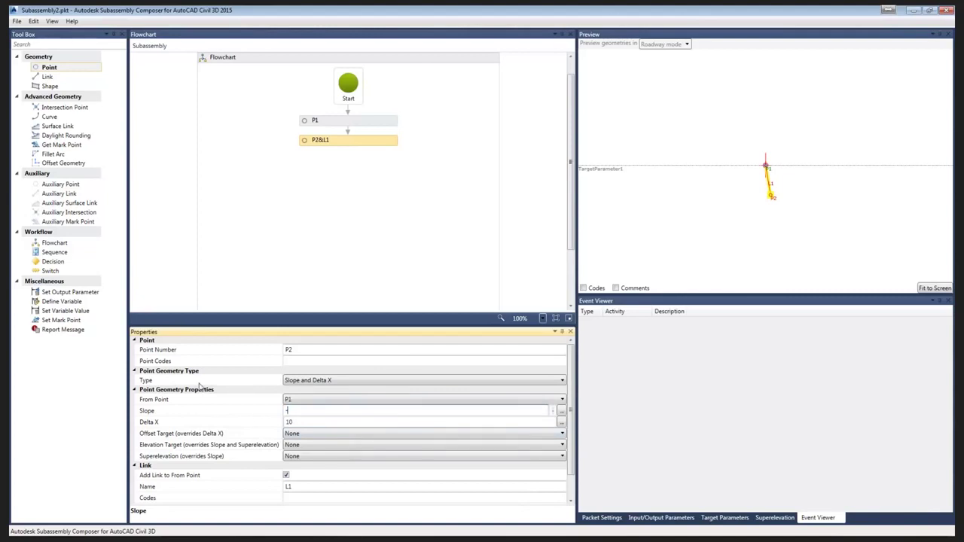
type(".06")
Step: Set the Delta X of point P2 to 1 and fit the geometry in the preview
left_click(318, 426)
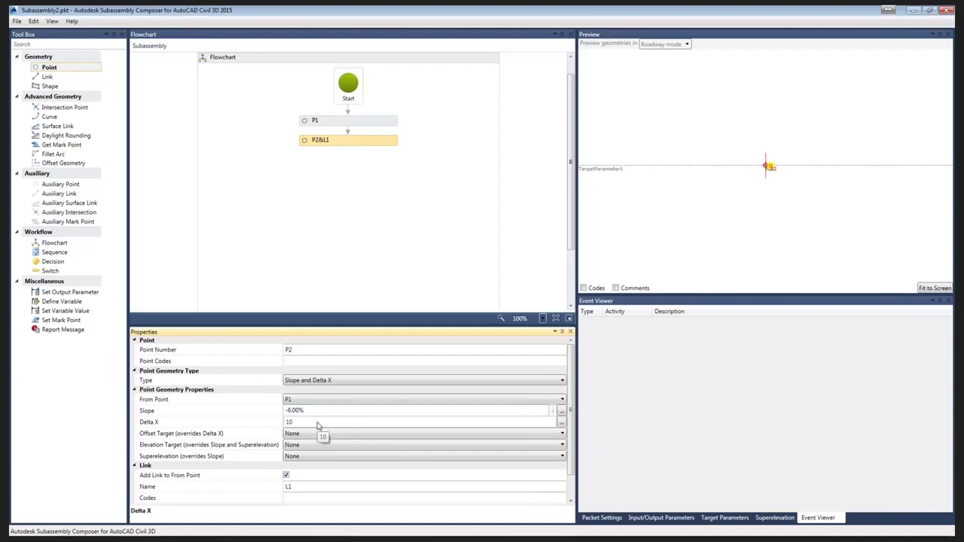
left_click(294, 424)
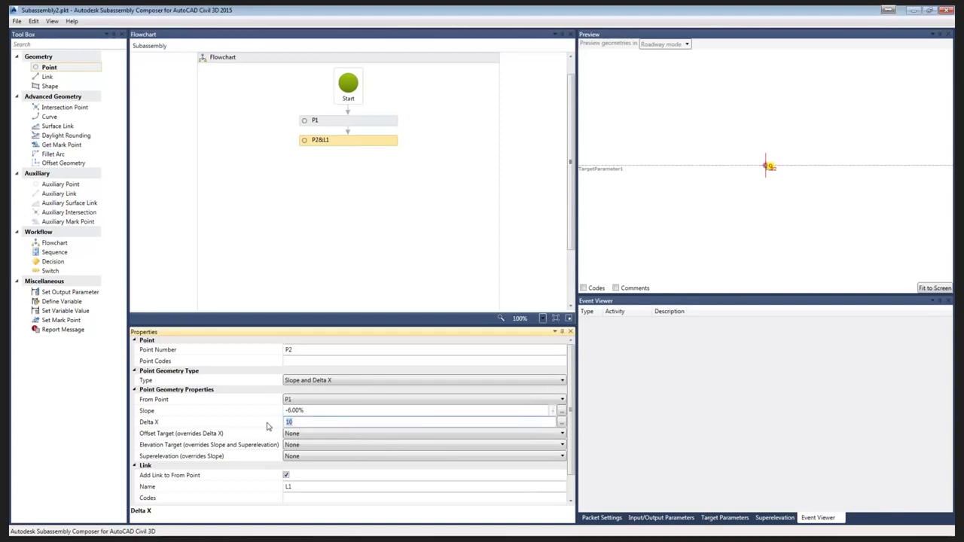
type("1")
key("Return")
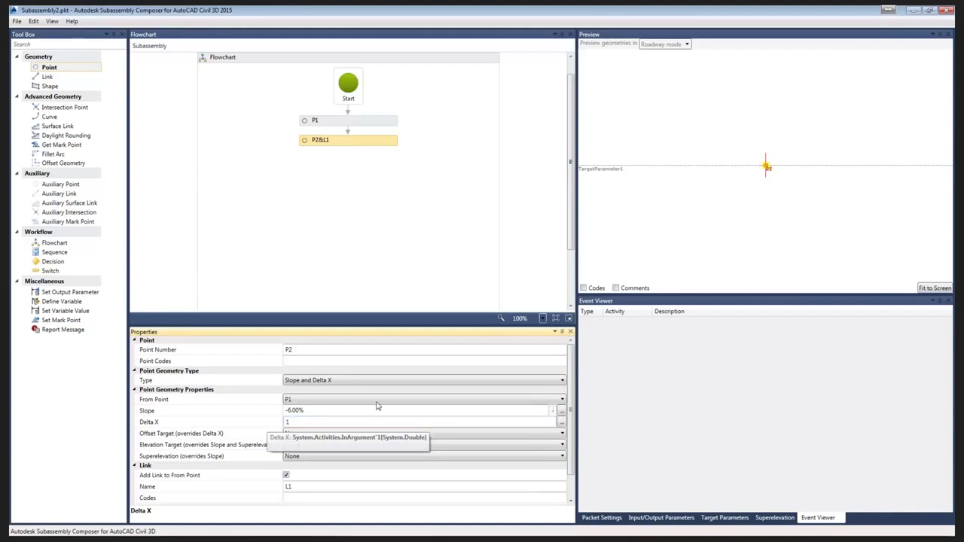
left_click(935, 288)
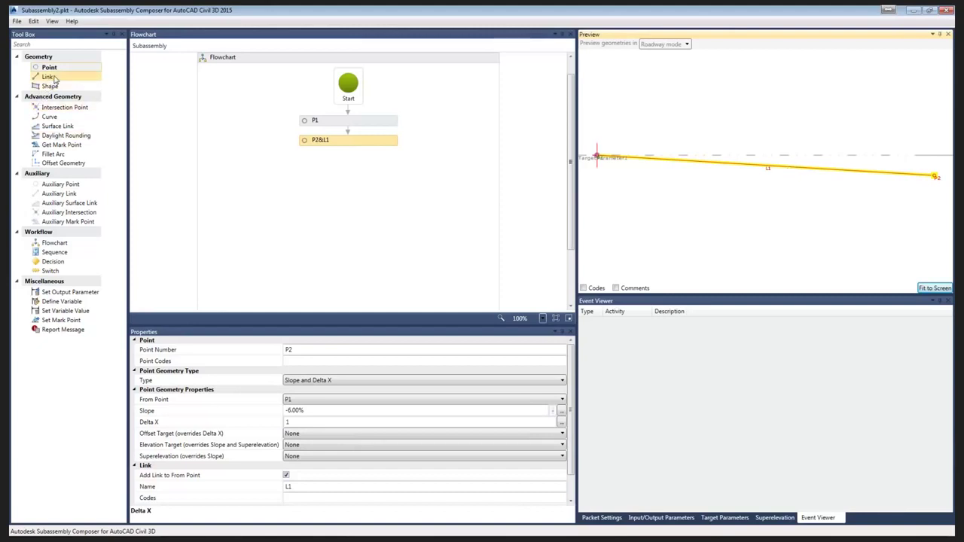
Step: Add point P3 below P2 in the flowchart with the Slope and Delta Y geometry type
left_click_drag(54, 71, 352, 162)
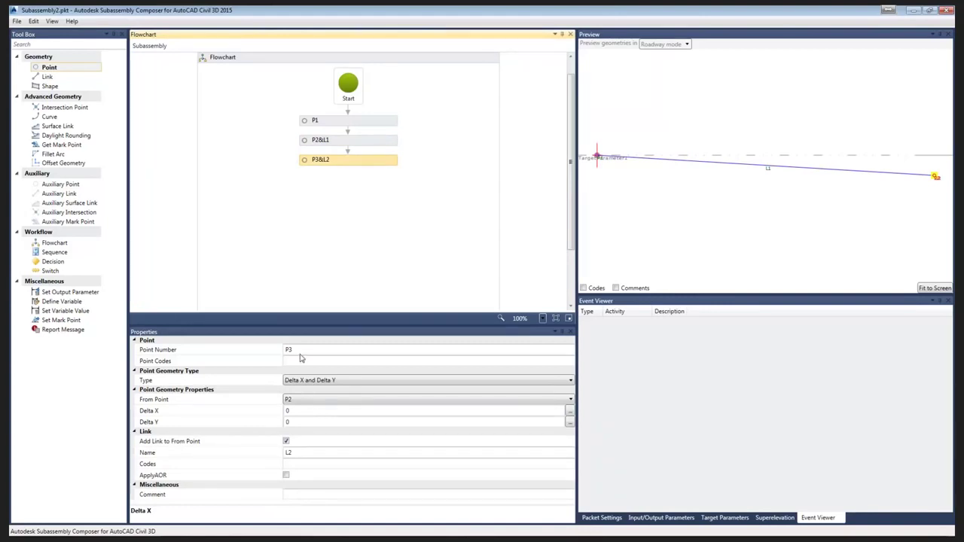
left_click(340, 382)
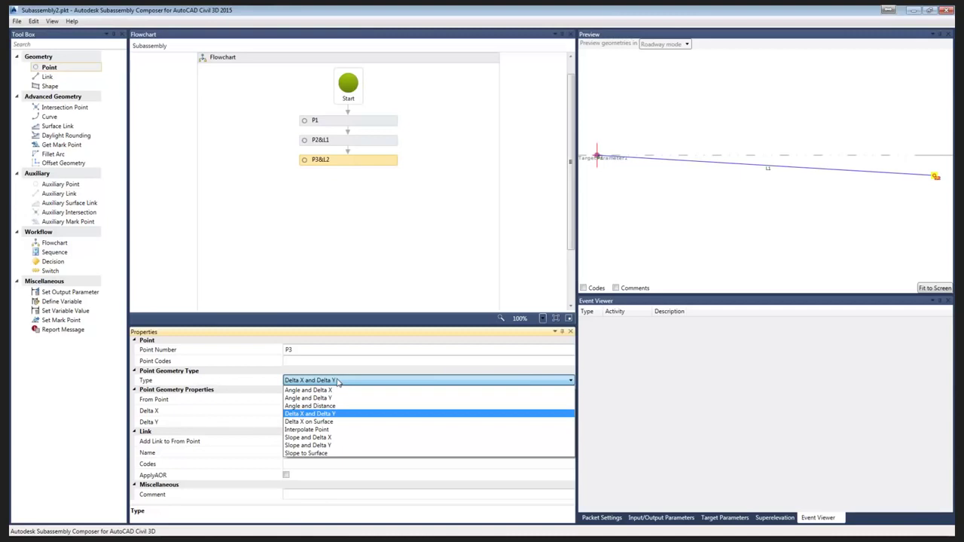
left_click(328, 446)
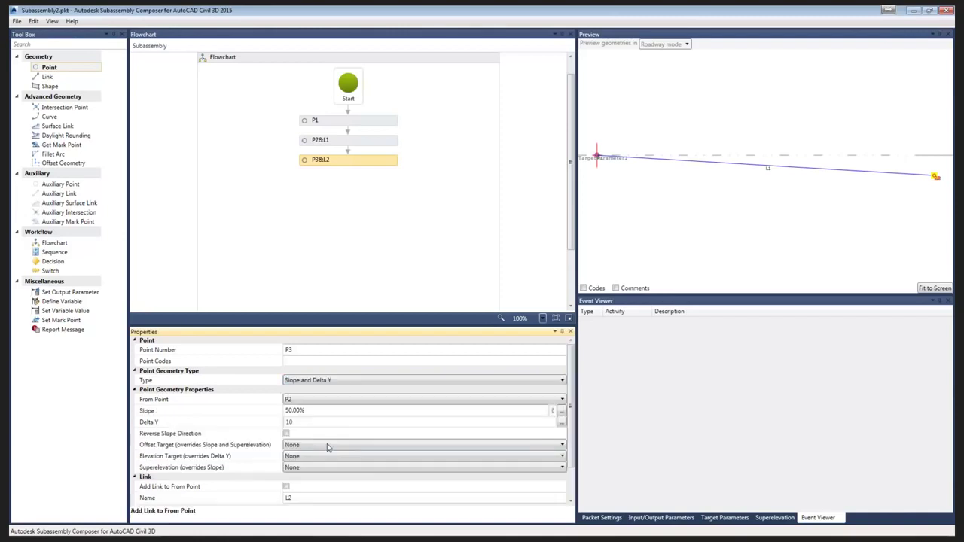
Step: Set the slope of point P3 to 303.03%
left_click(312, 413)
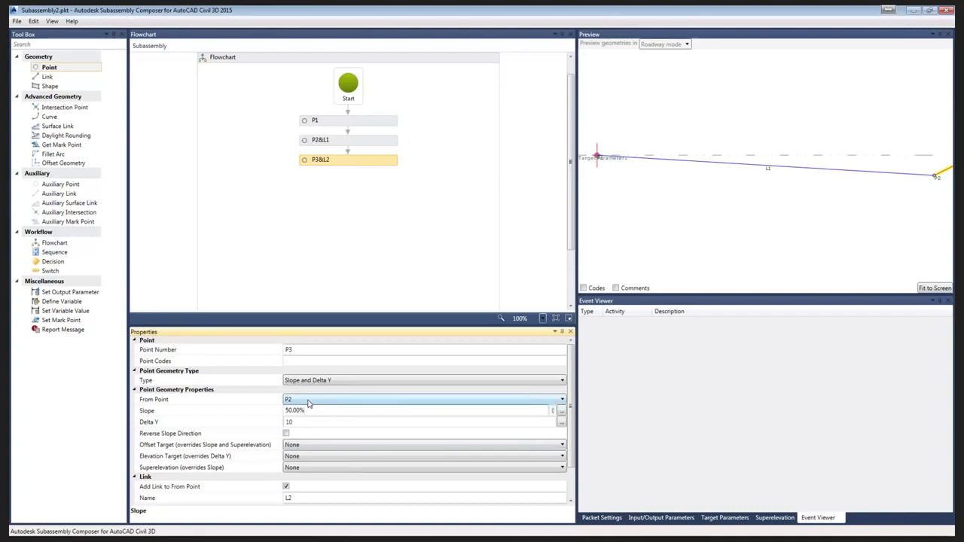
left_click(306, 410)
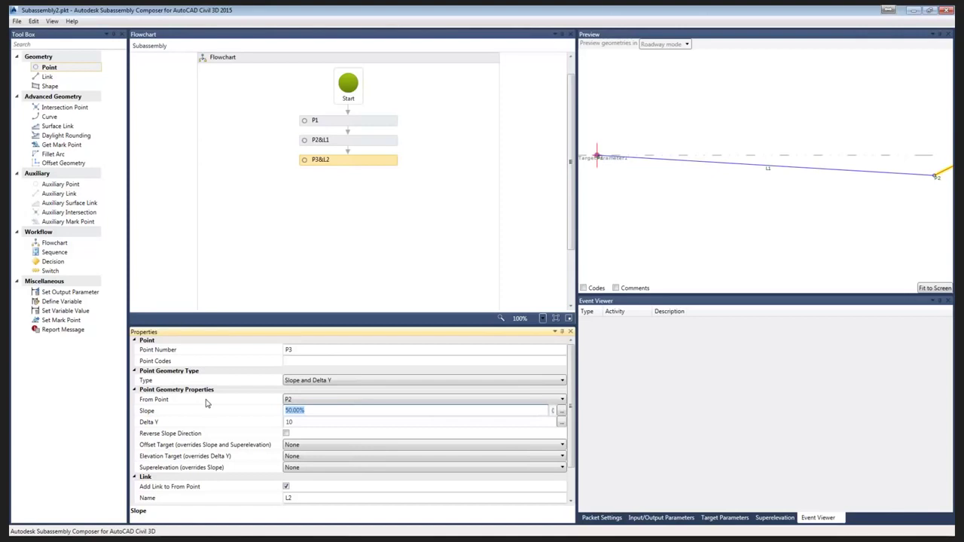
type(".33")
key("Return")
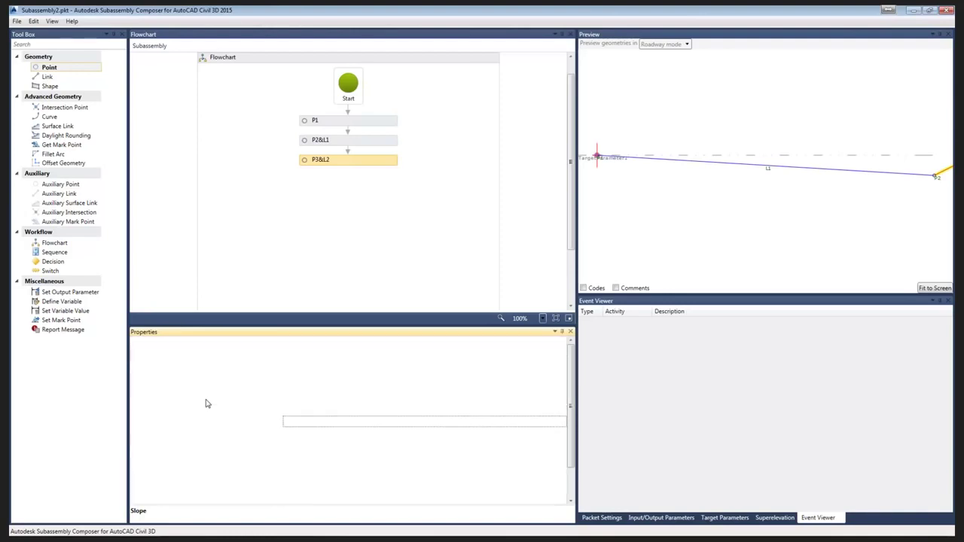
Step: Set the Delta Y of point P3 to 0.5 and fit the geometry in the preview
left_click(302, 423)
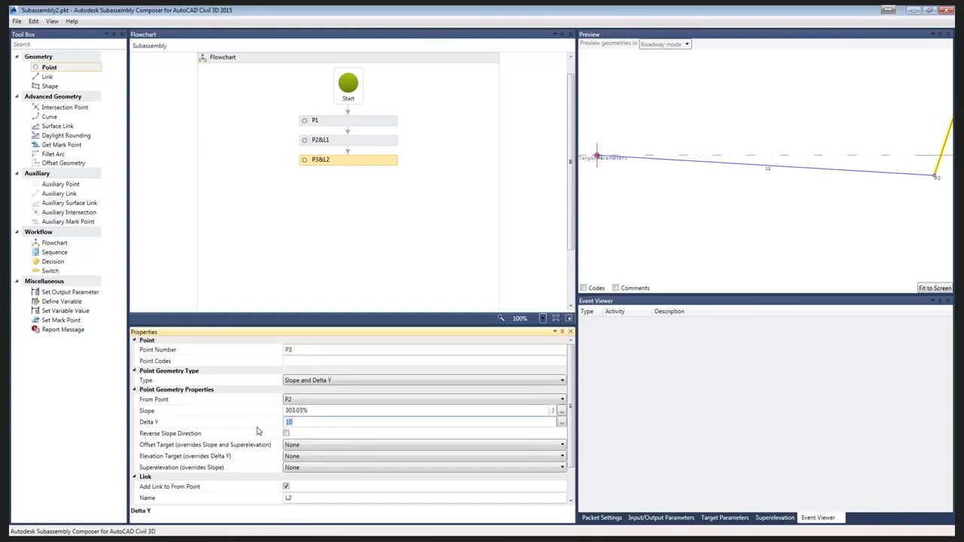
type(".5")
key("Return")
left_click(928, 288)
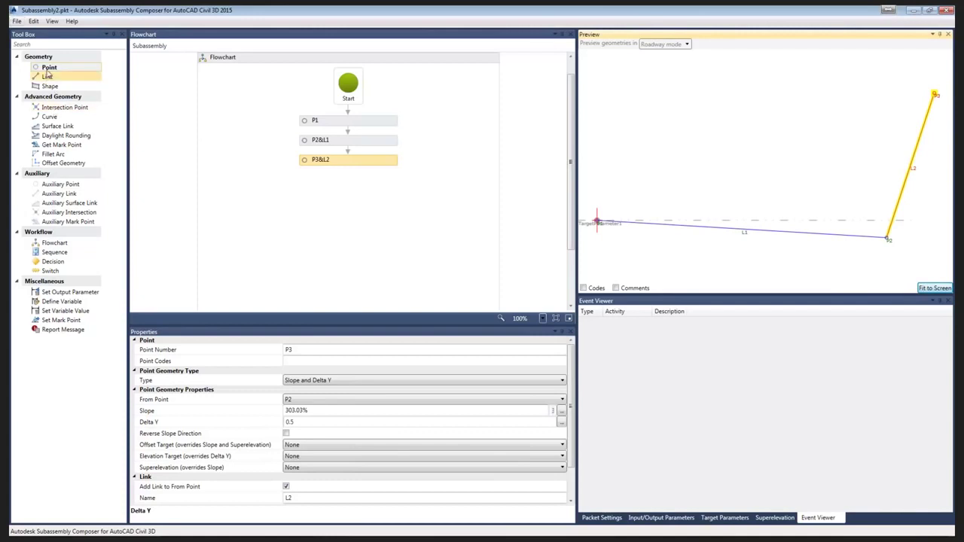
Step: Add point P4 after P3 in the flowchart with a Delta X of 0.5 and fit the preview
left_click_drag(49, 68, 351, 189)
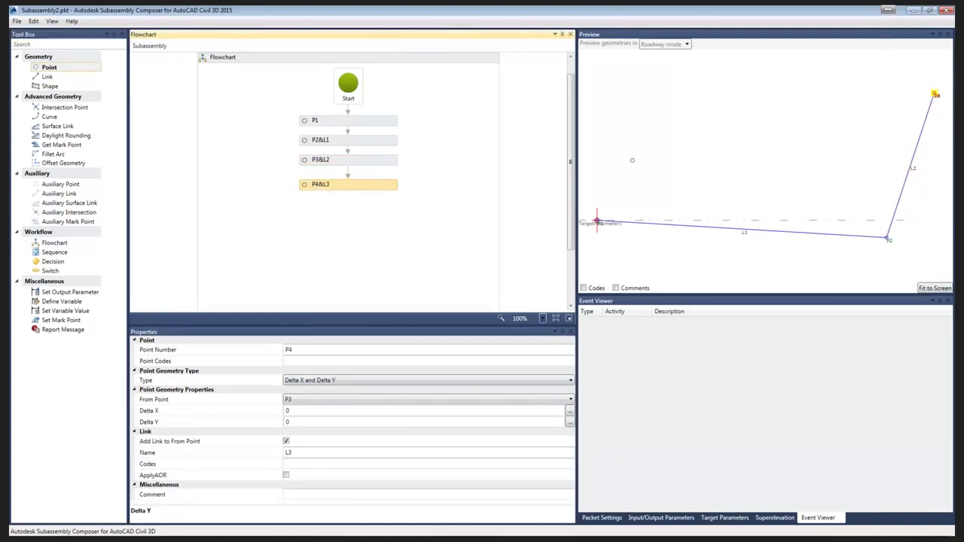
left_click(298, 410)
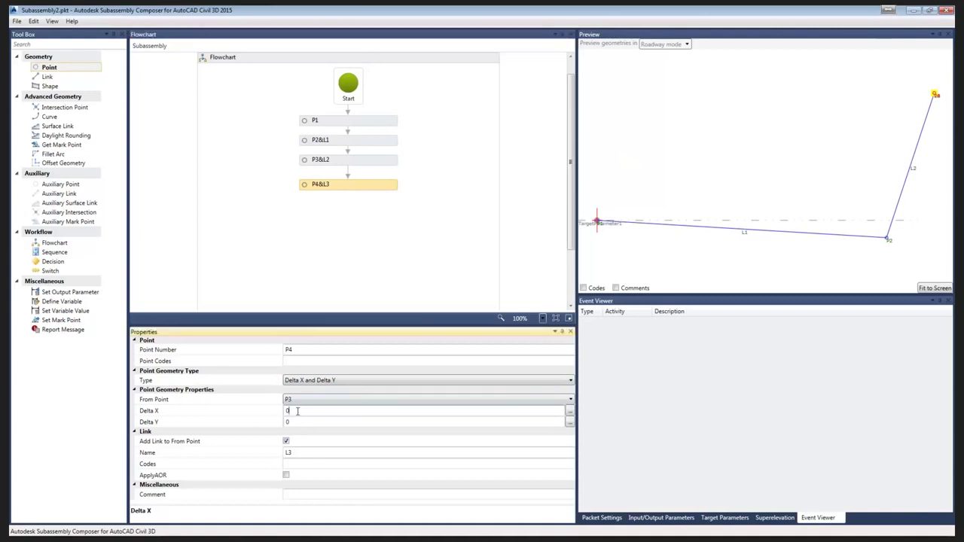
type("0.5")
key("Return")
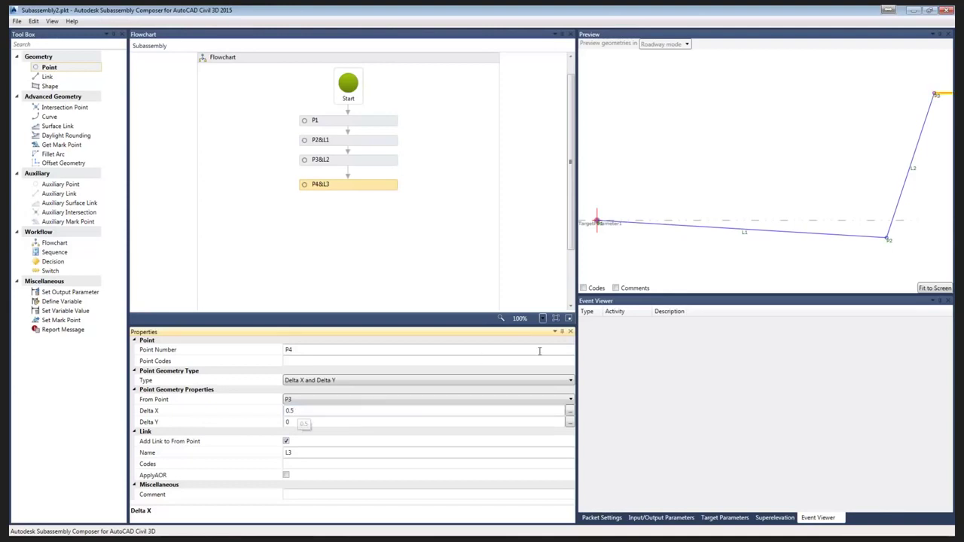
left_click(935, 288)
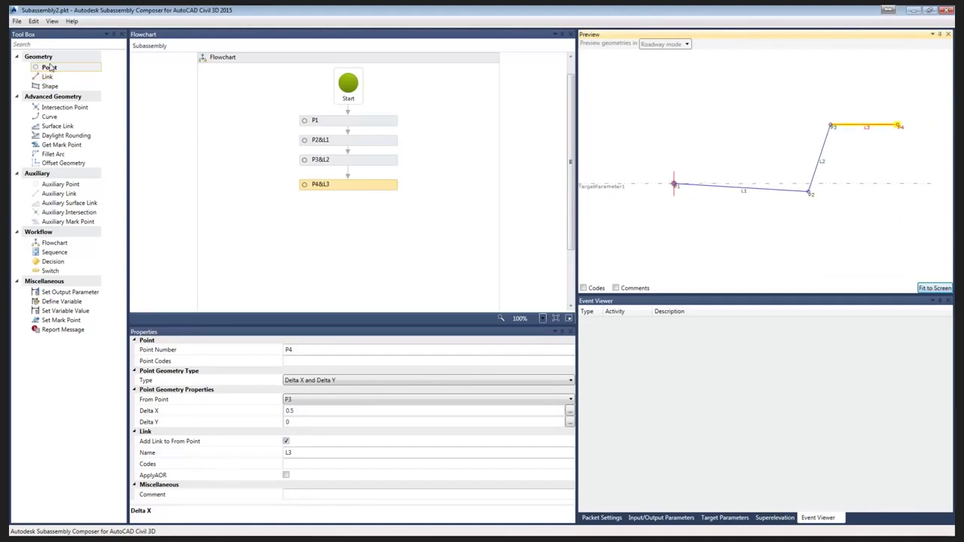
Step: Add point P5 after P4 in the flowchart, measured from point P1 with a Delta Y of -0.583
left_click_drag(47, 68, 350, 213)
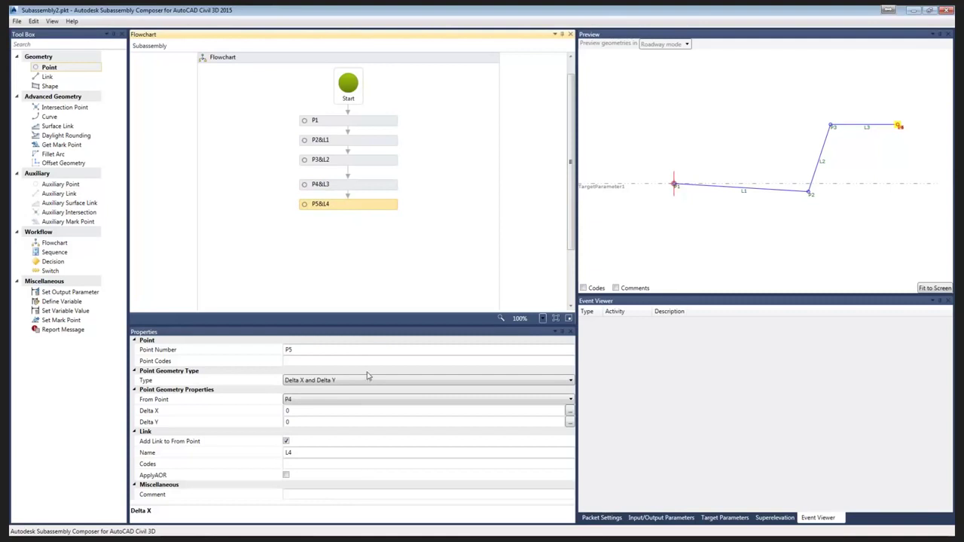
left_click(325, 400)
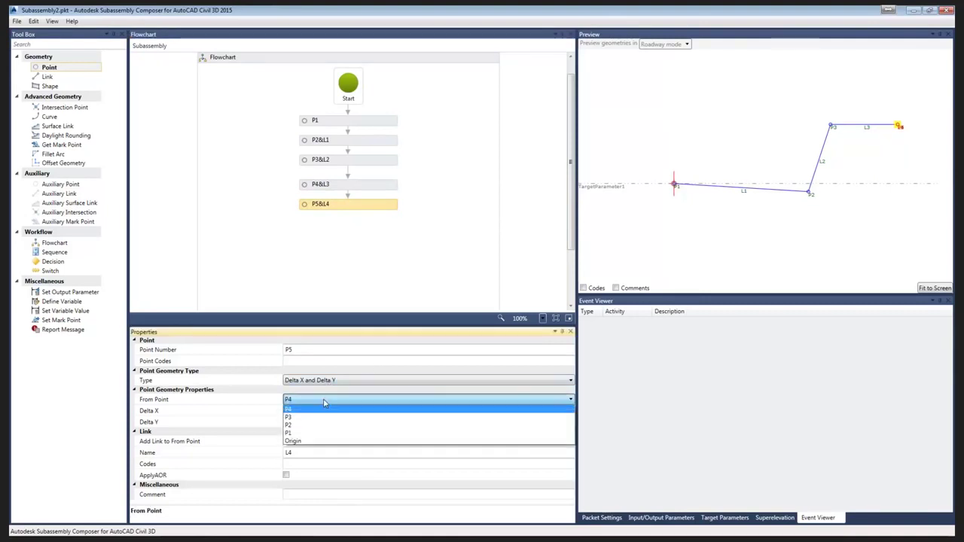
left_click(293, 433)
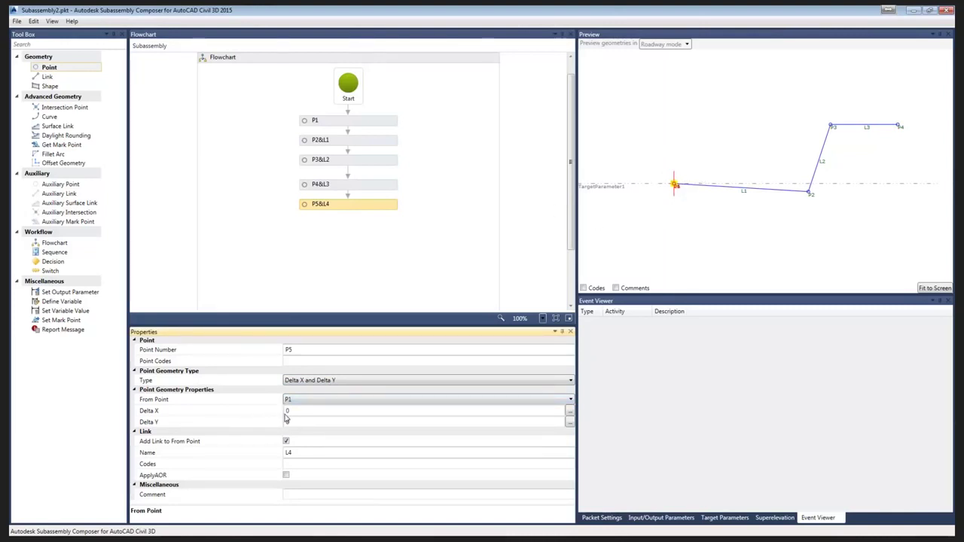
left_click(290, 425)
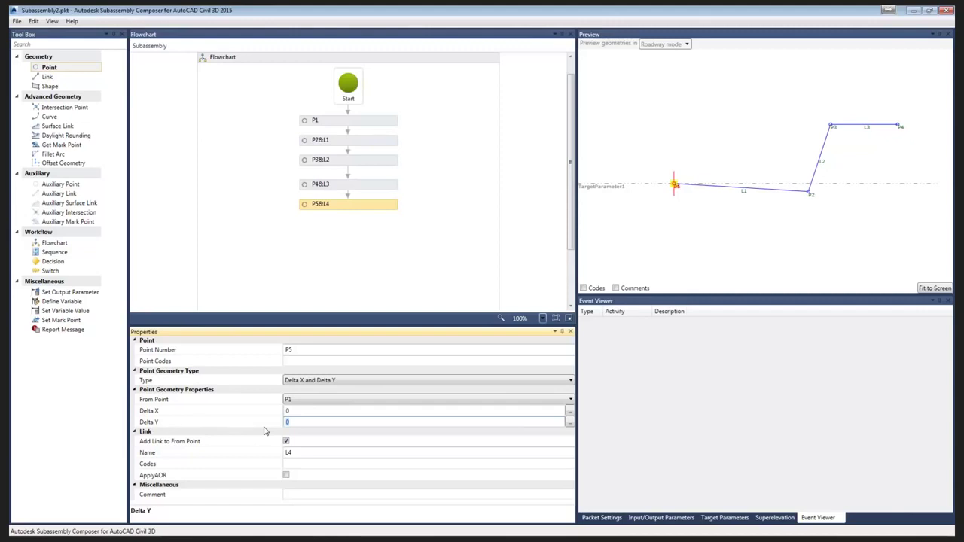
type("-.583")
key("Return")
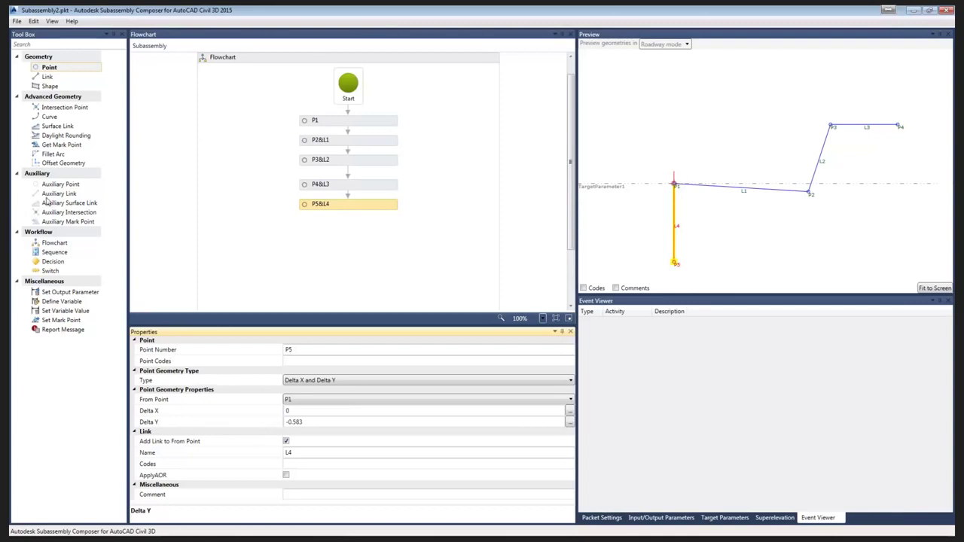
Step: Add an auxiliary point at the end of the flowchart, measured from point P4 with a Delta Y of -0.583
left_click_drag(62, 184, 354, 229)
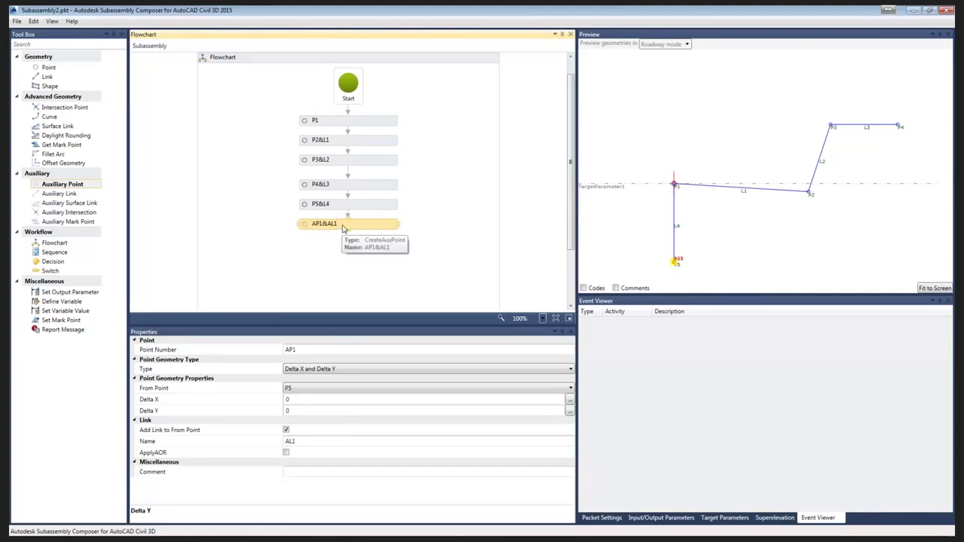
left_click(321, 388)
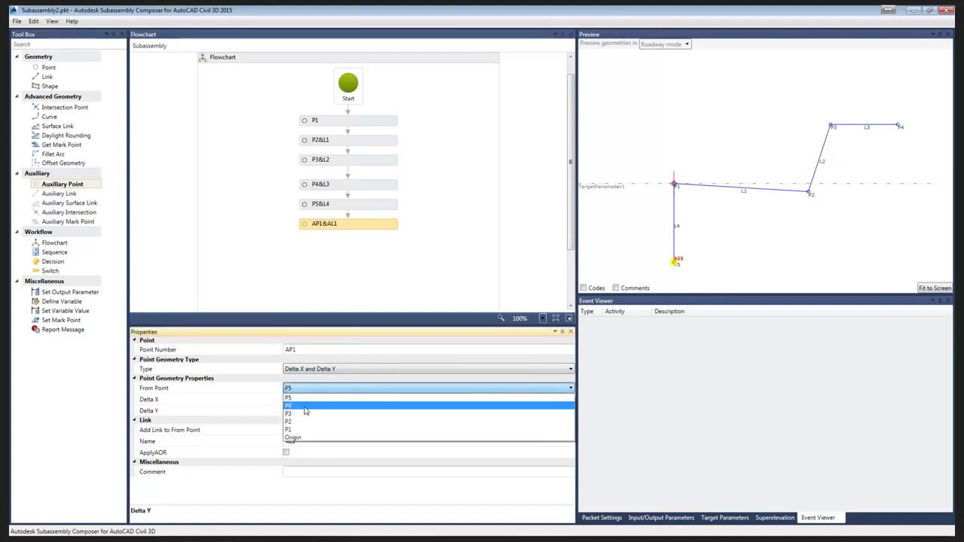
left_click(306, 407)
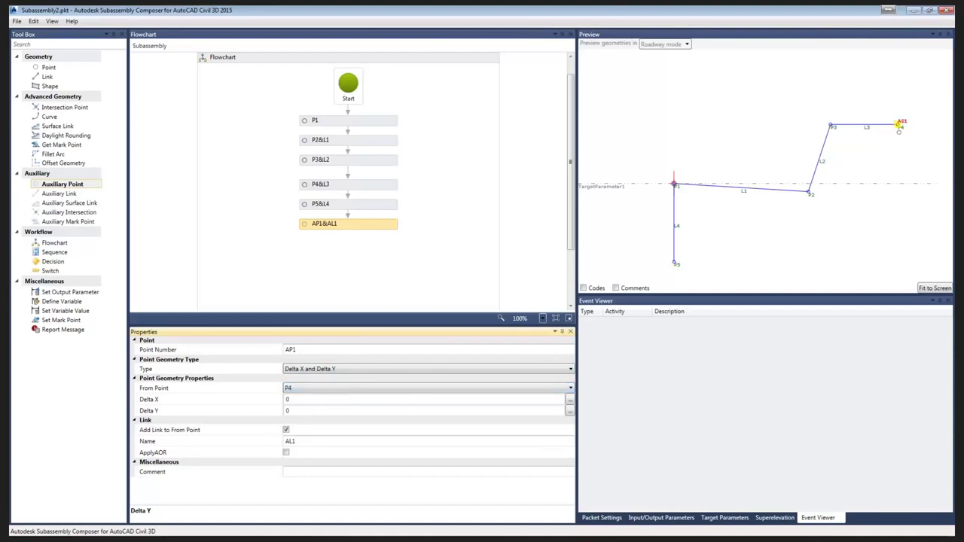
left_click(297, 411)
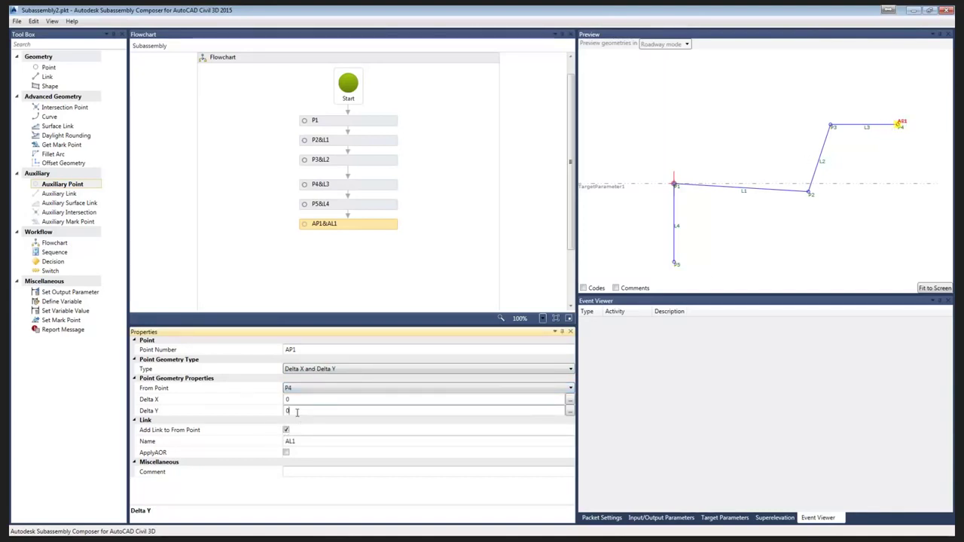
type("-")
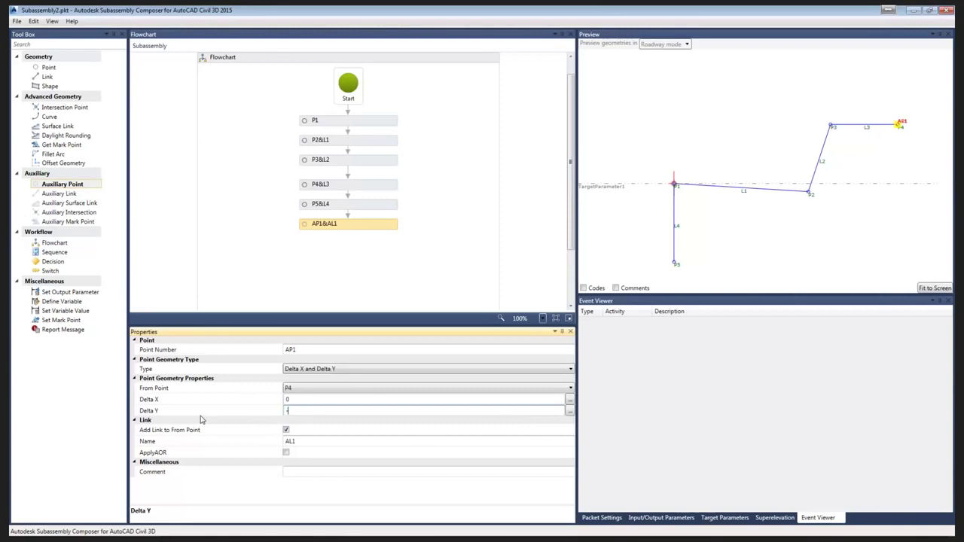
type(".583")
key("Return")
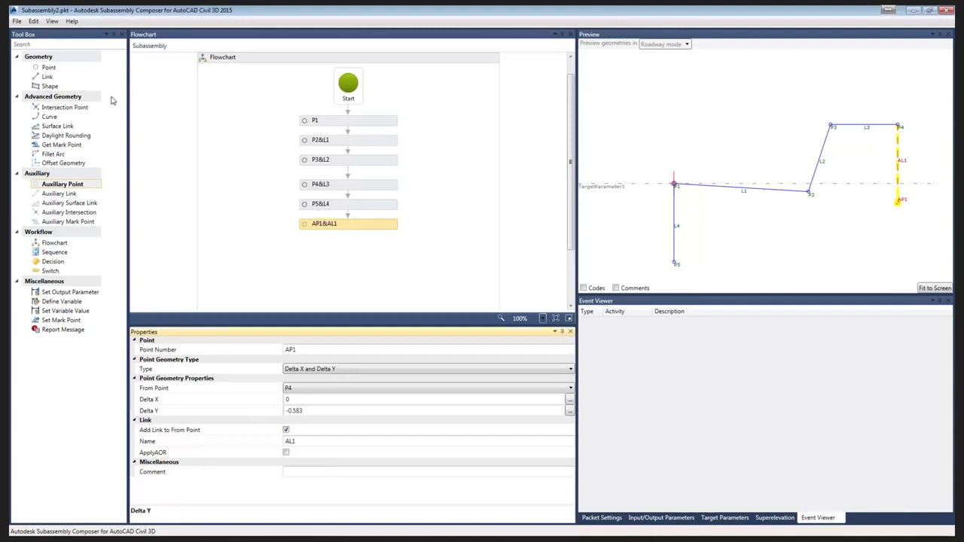
Step: Add an intersection point after AP1 in the flowchart with the Intersection: LinkPointSlope geometry type
left_click(62, 110)
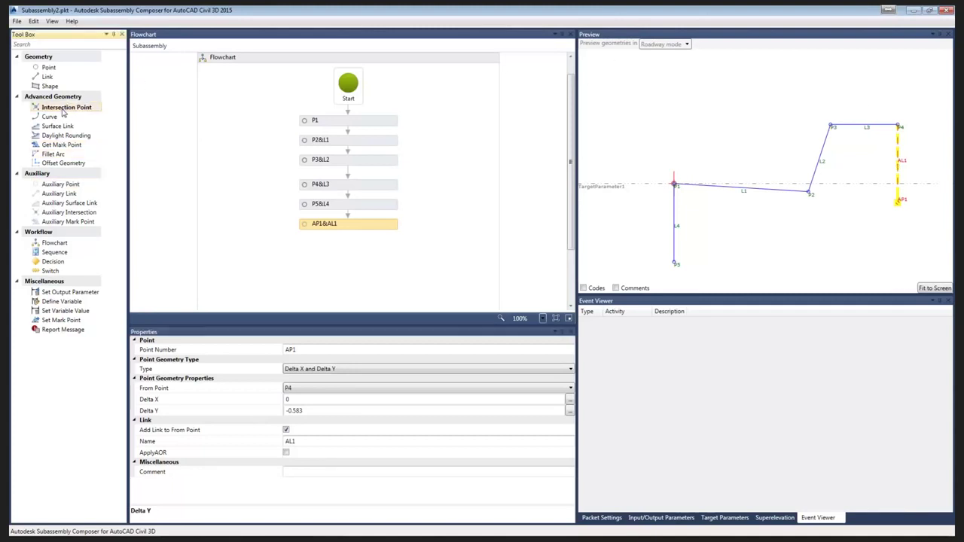
left_click_drag(350, 248, 354, 254)
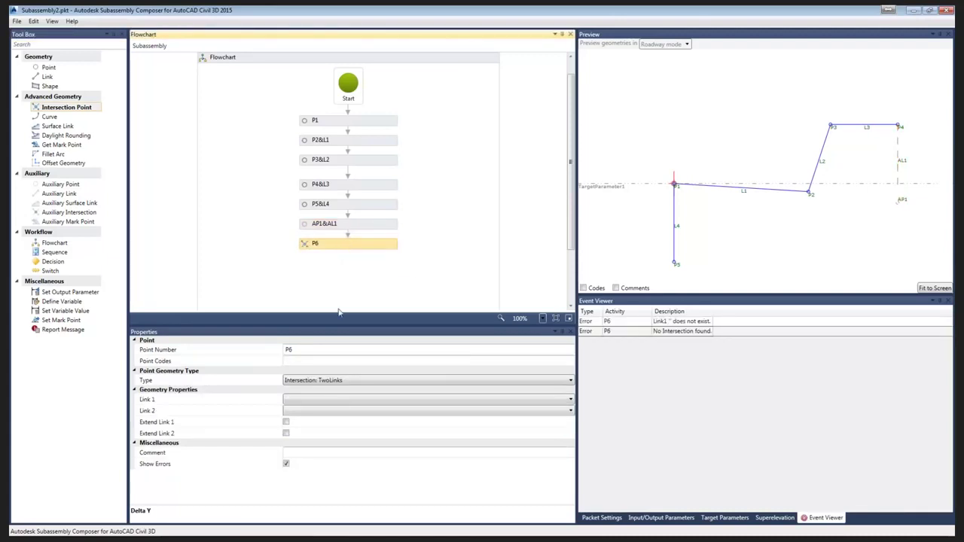
left_click(343, 382)
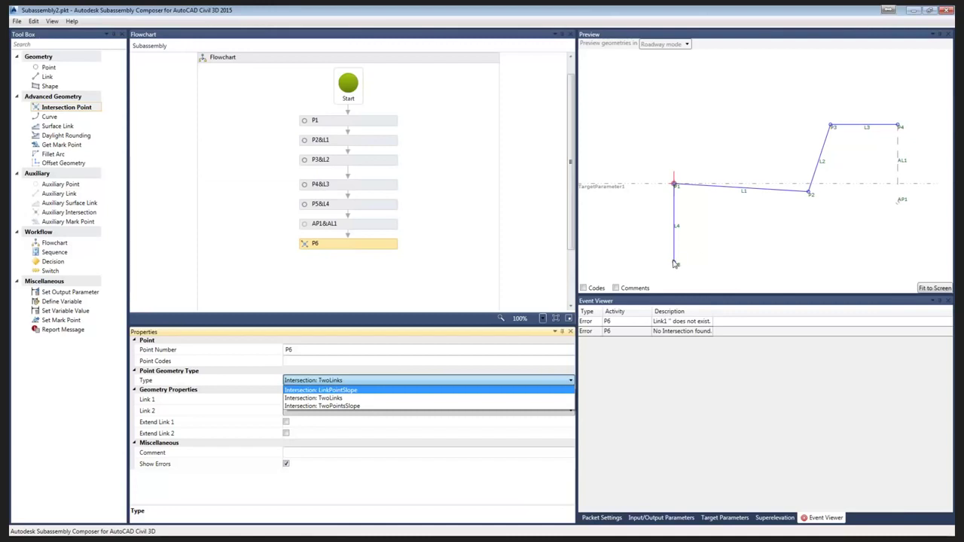
left_click(348, 391)
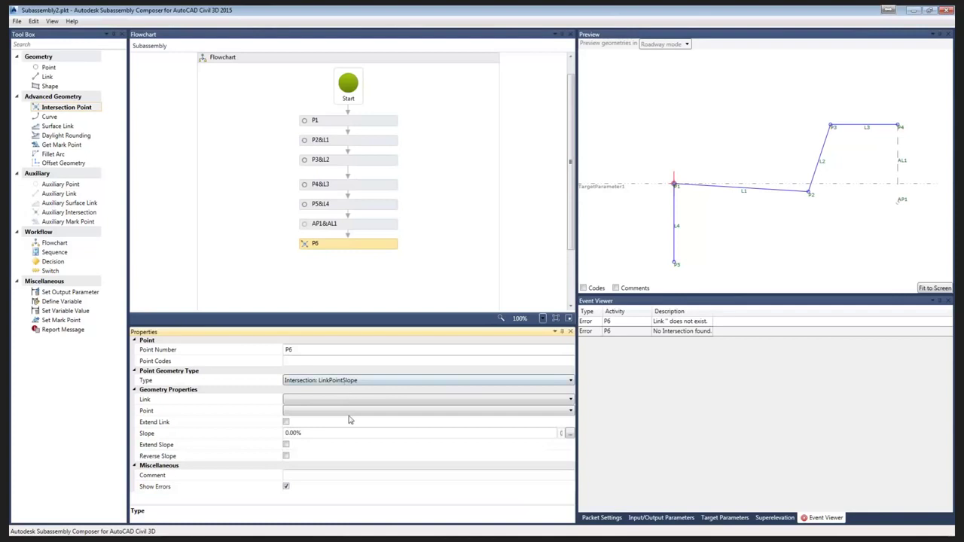
Step: Define intersection point P6 by link AL1 and point P5, with Extend Link enabled
left_click(340, 400)
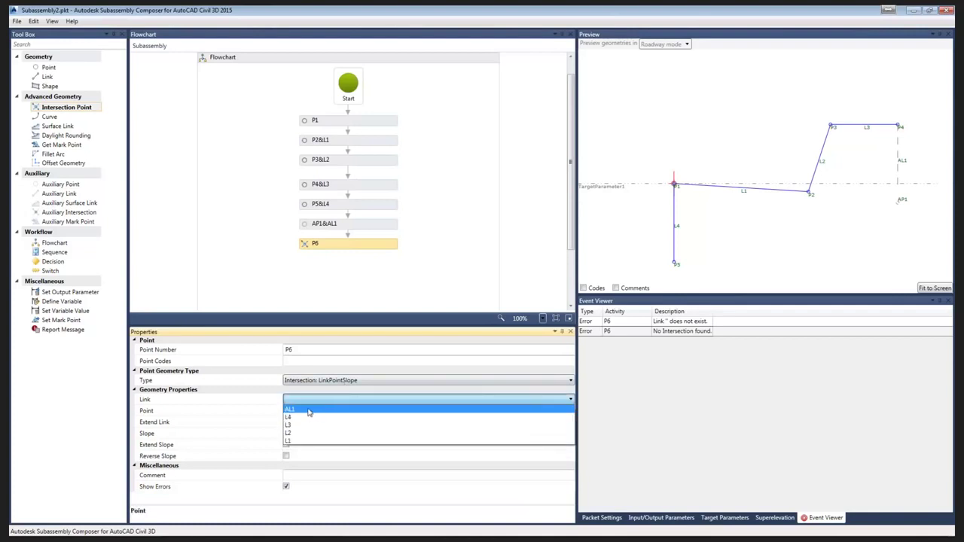
left_click(308, 411)
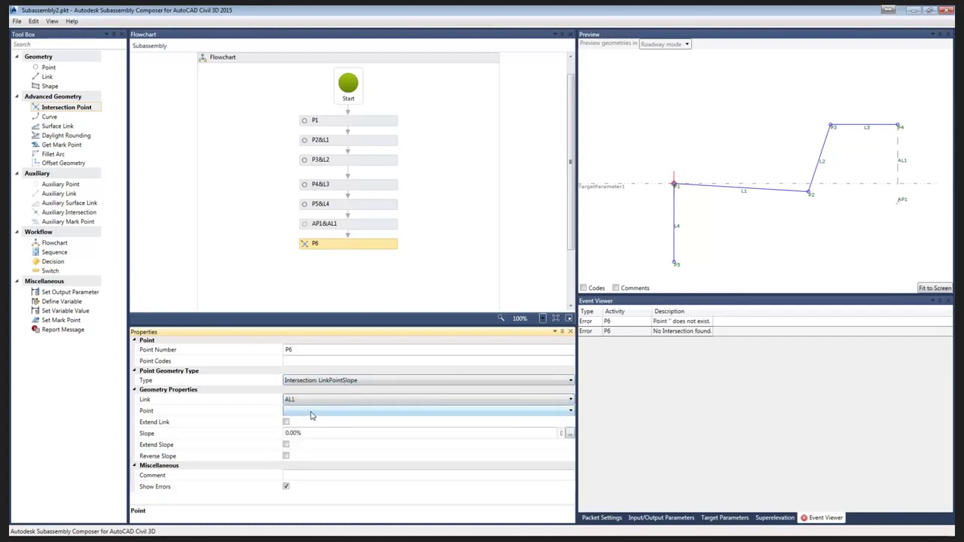
left_click(311, 414)
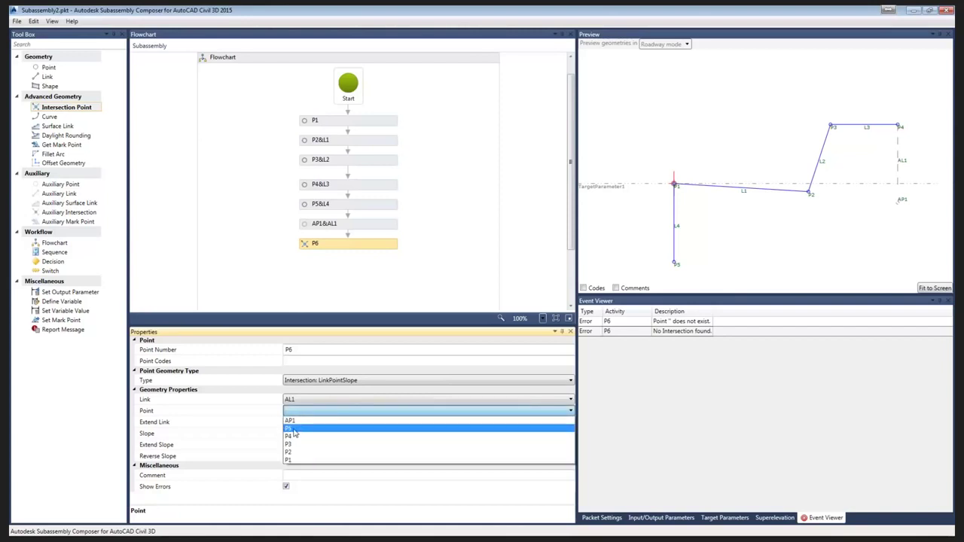
left_click(296, 434)
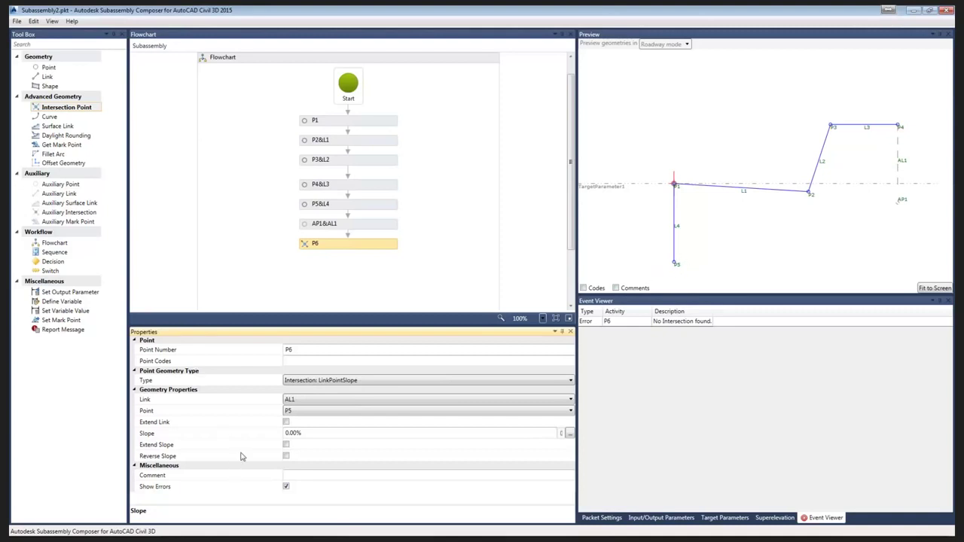
left_click(287, 422)
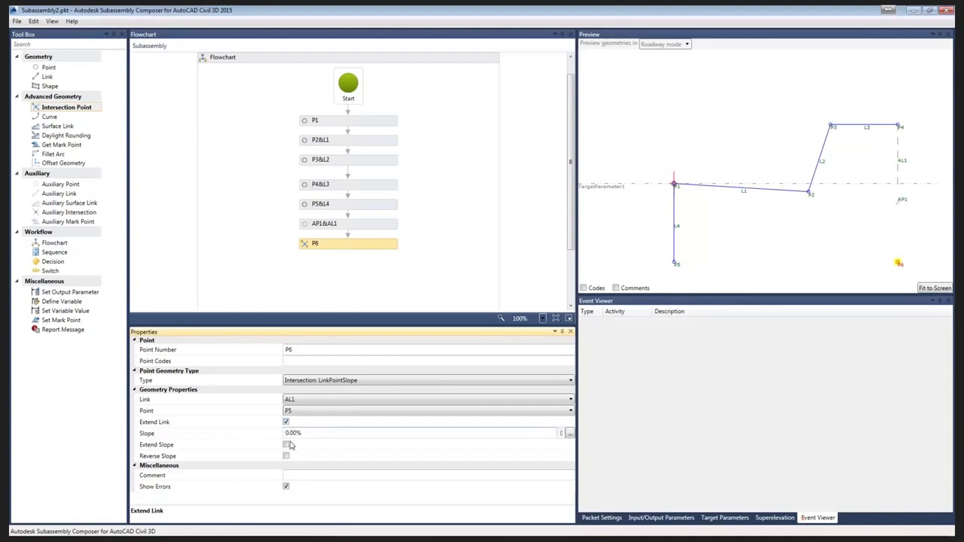
Step: Set the slope of intersection point P6 to -6.00% by entering -.06, and enable Extend Slope
left_click(306, 433)
type("-.06")
key("Return")
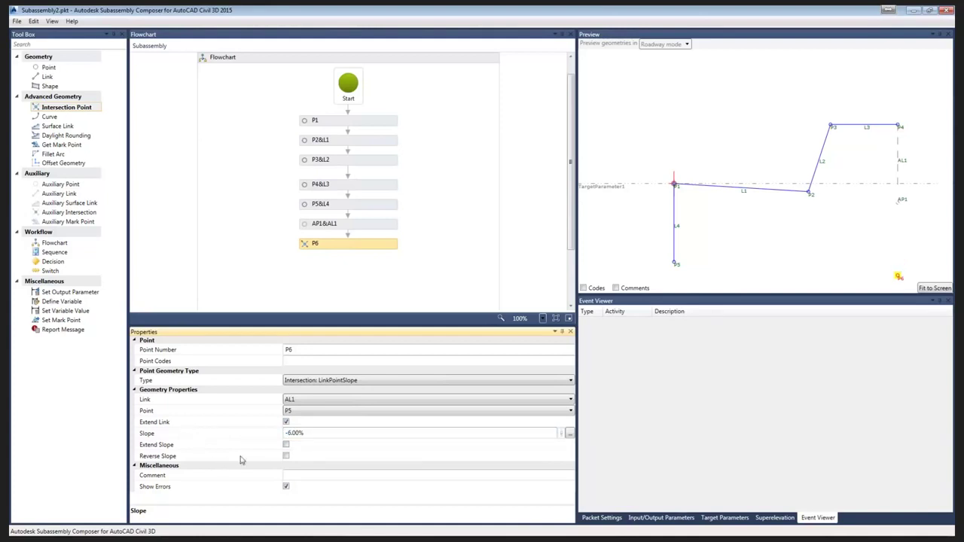
left_click(287, 447)
Step: Add a link after P6 in the flowchart with start point P5 and end point P6
left_click_drag(45, 78, 352, 272)
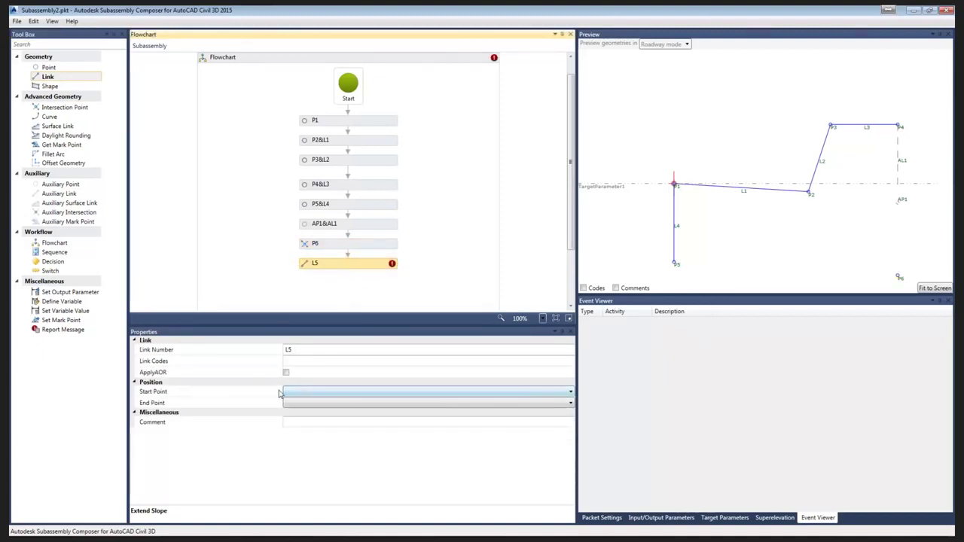
left_click(296, 396)
left_click(295, 396)
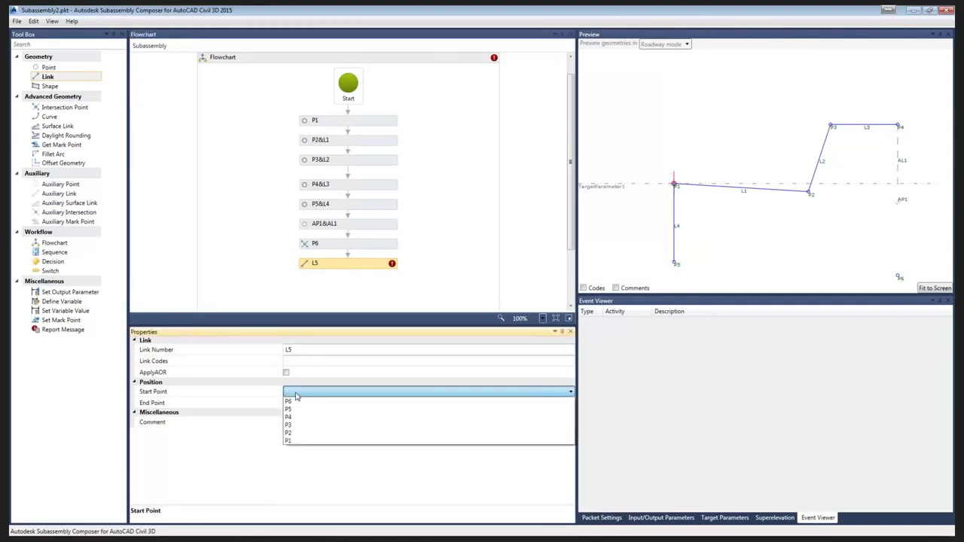
left_click(296, 409)
left_click(298, 404)
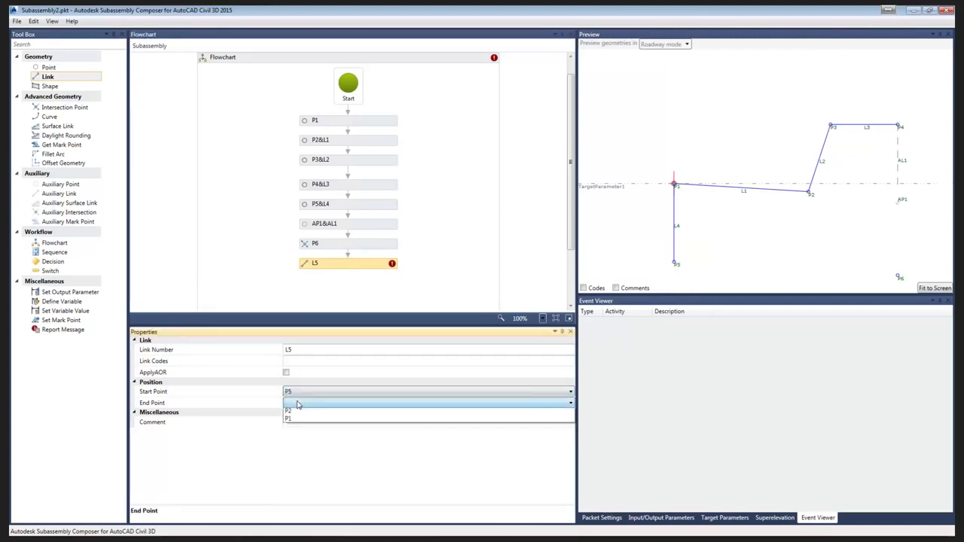
left_click(301, 420)
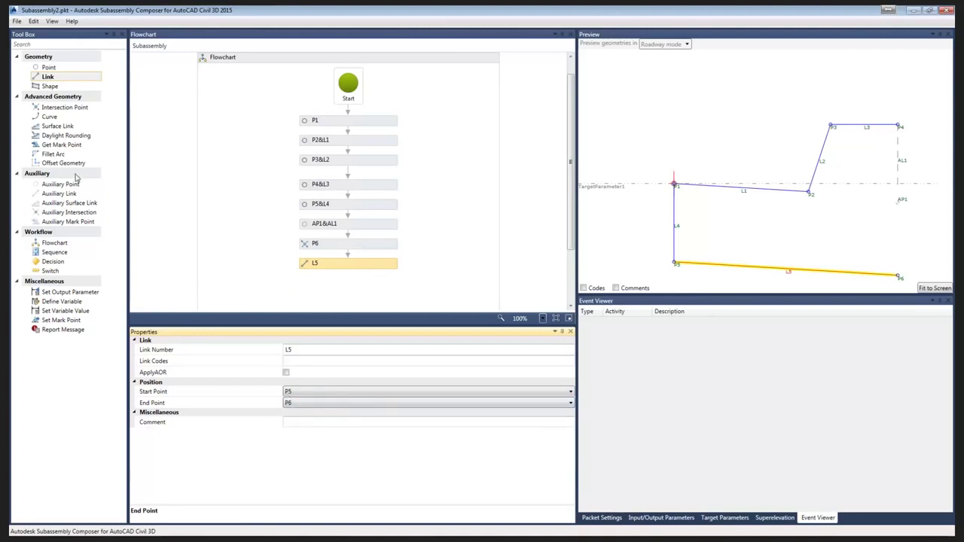
Step: Add a link after L5 in the flowchart with start point P4 and end point P6
left_click_drag(50, 86, 352, 214)
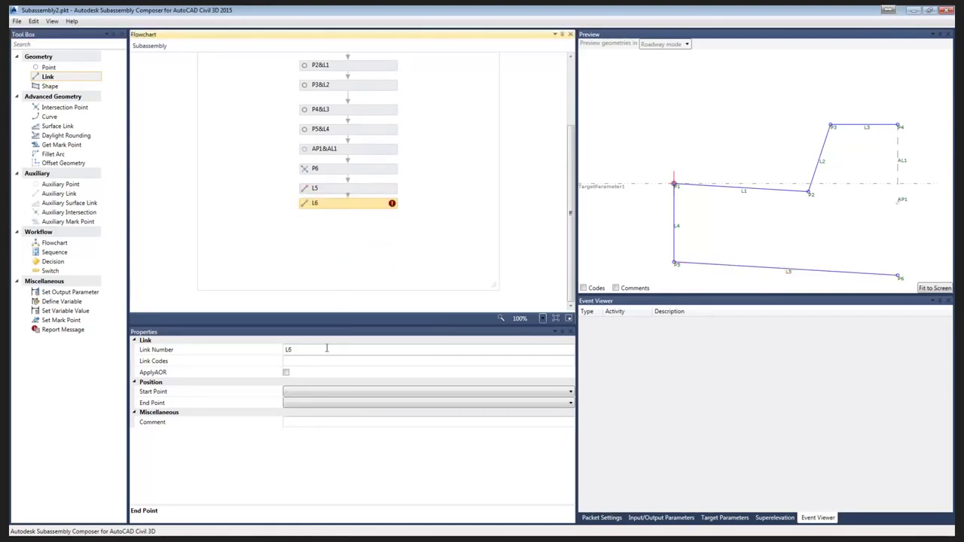
left_click(309, 391)
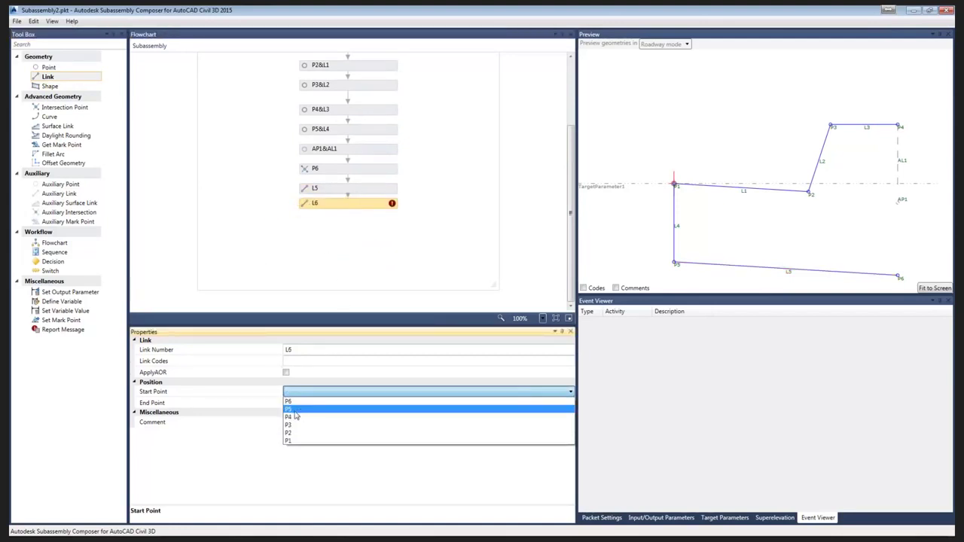
left_click(295, 417)
left_click(306, 403)
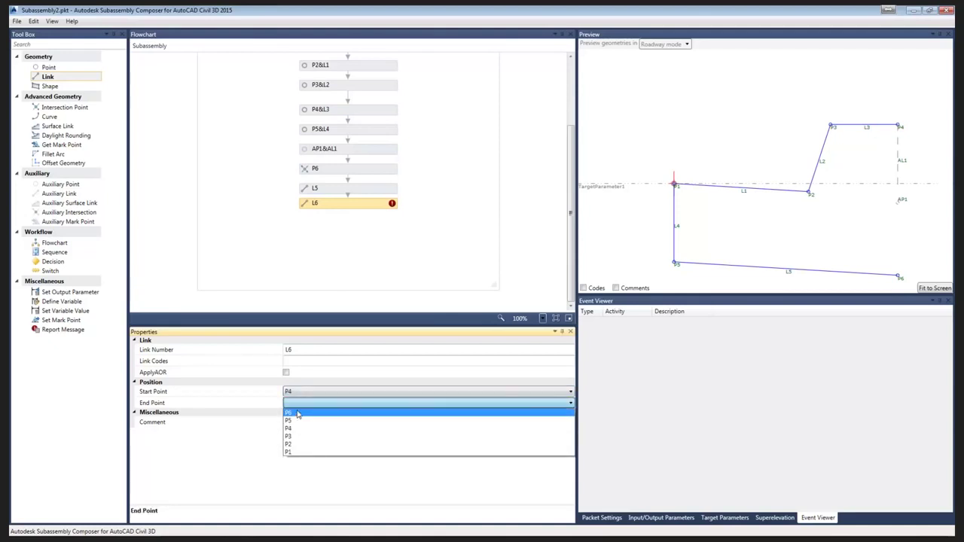
left_click(296, 413)
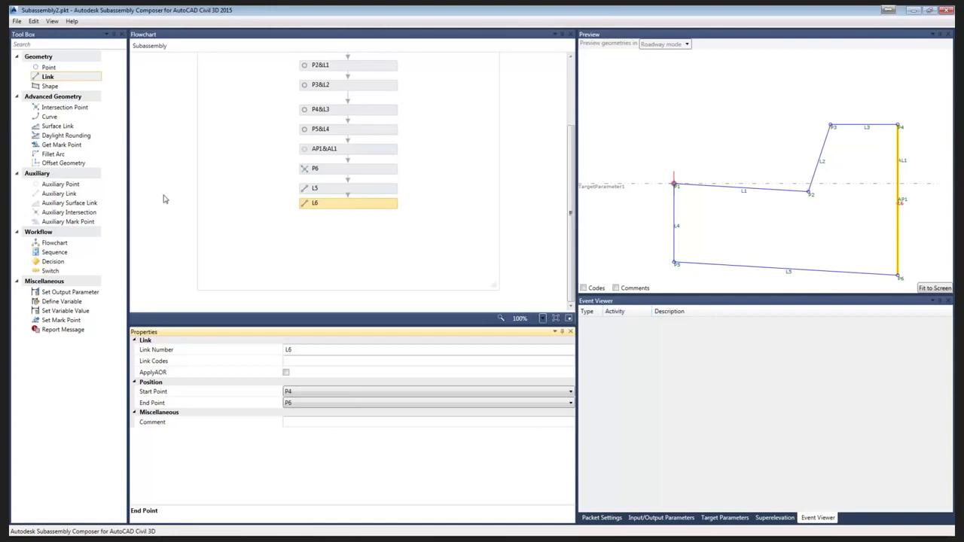
Step: Add a shape after L6 in the flowchart and fill it from the area enclosed by links L1 to L6
left_click_drag(50, 86, 351, 230)
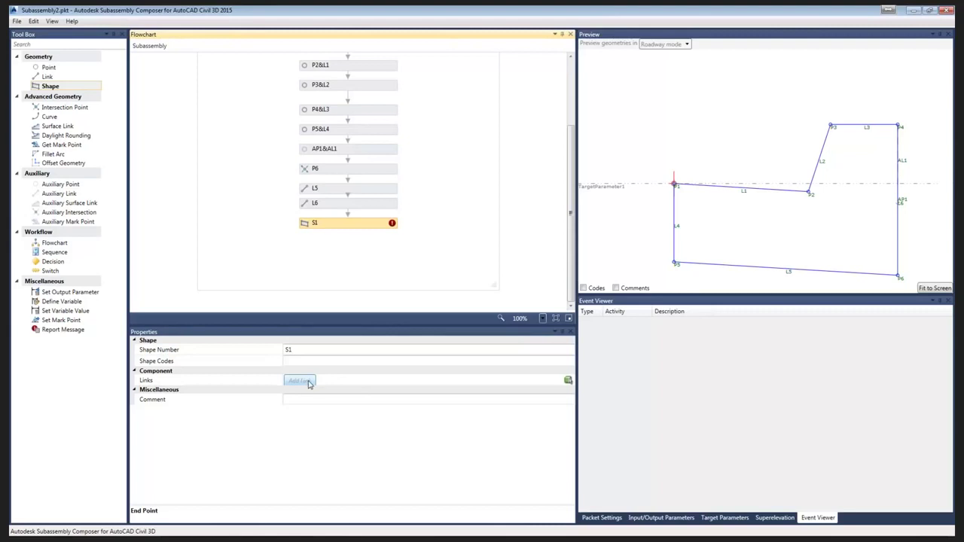
left_click(569, 380)
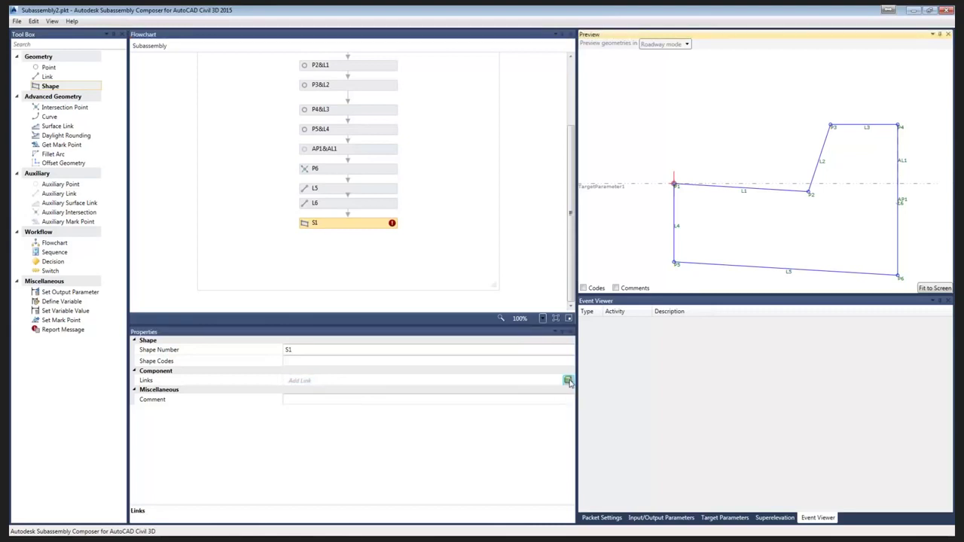
left_click(769, 238)
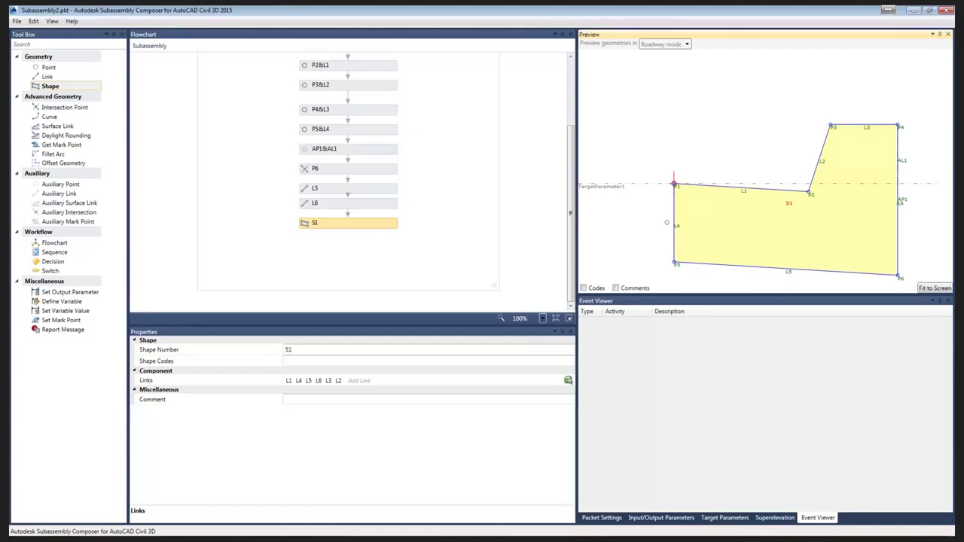
Step: Create five new input parameters below Side in the input/output parameters
scroll(570, 60, "up", 3)
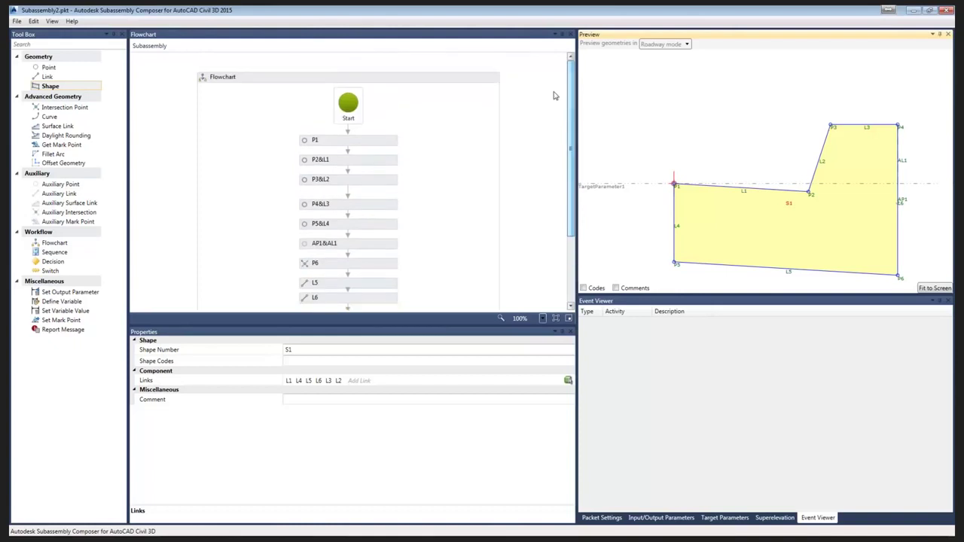
left_click_drag(570, 101, 574, 147)
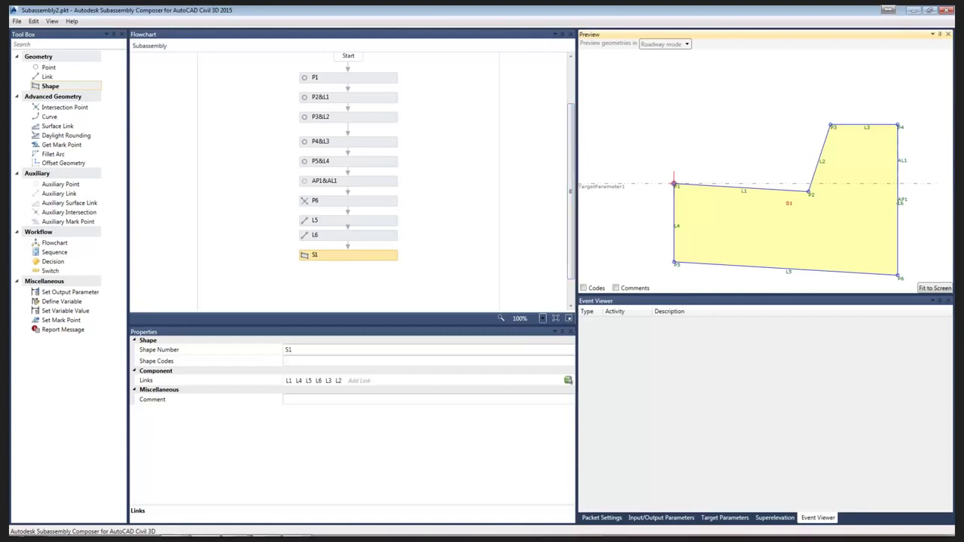
left_click(658, 520)
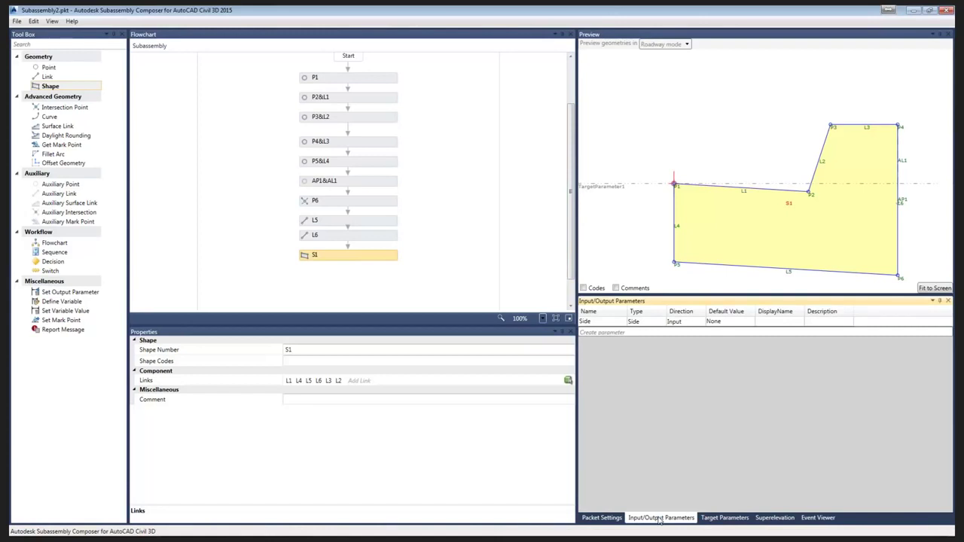
left_click(608, 335)
left_click(609, 343)
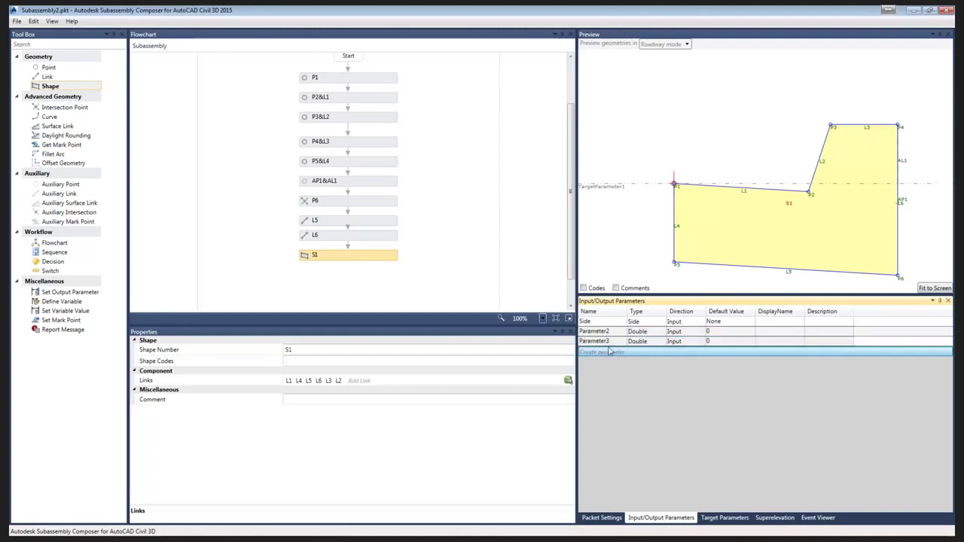
left_click(608, 354)
left_click(611, 365)
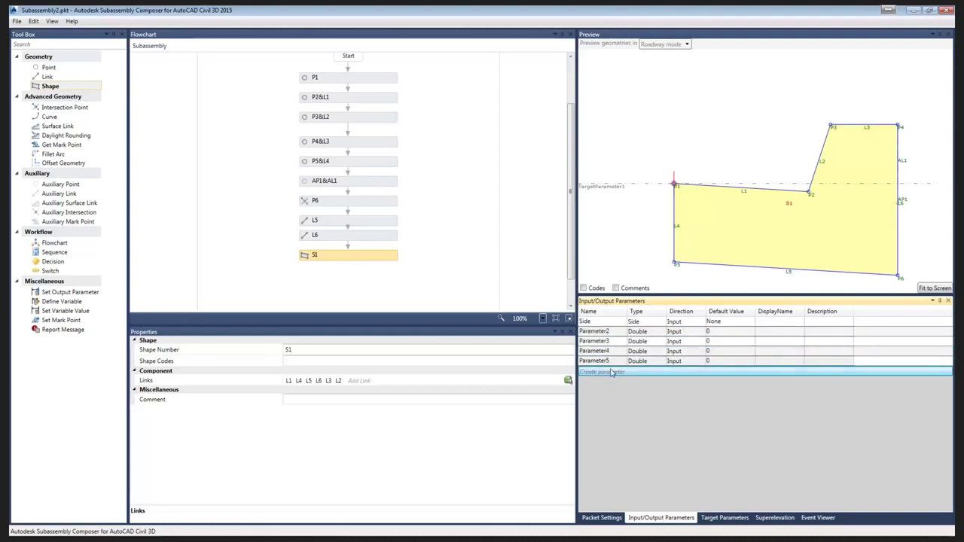
left_click(612, 373)
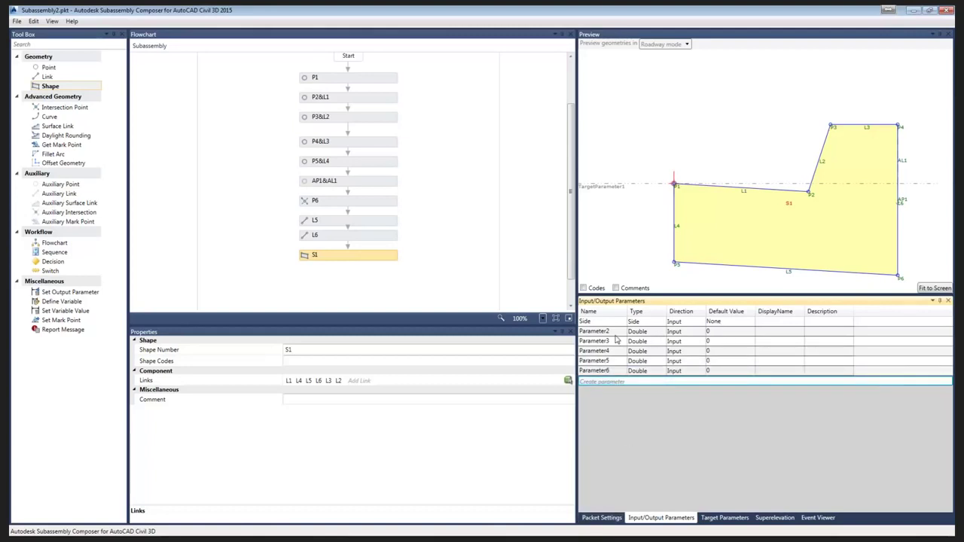
Step: Set the default value of the Side parameter to Right
left_click(724, 322)
left_click(725, 323)
left_click(721, 347)
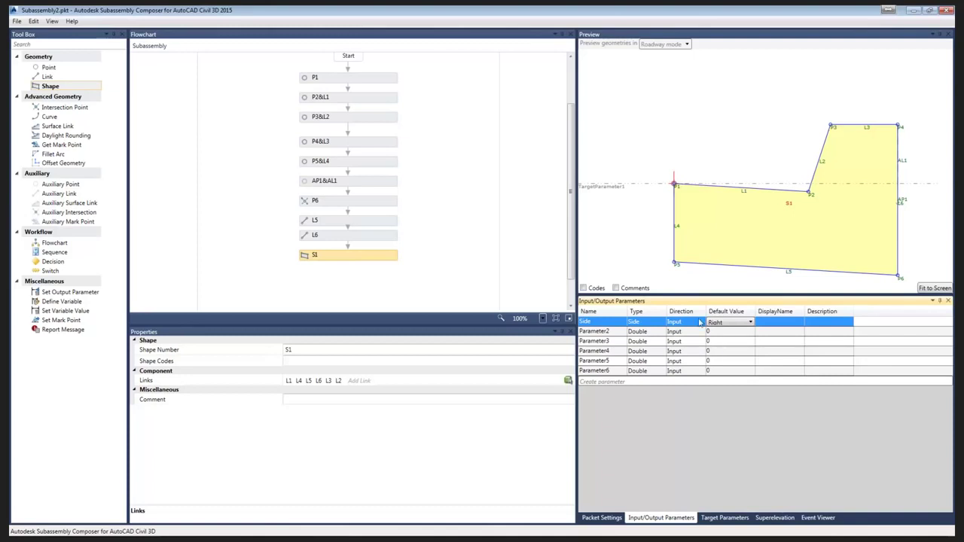
Step: Name Parameter2 Gutter_Slope and change its type to Grade
left_click(586, 332)
left_click(609, 331)
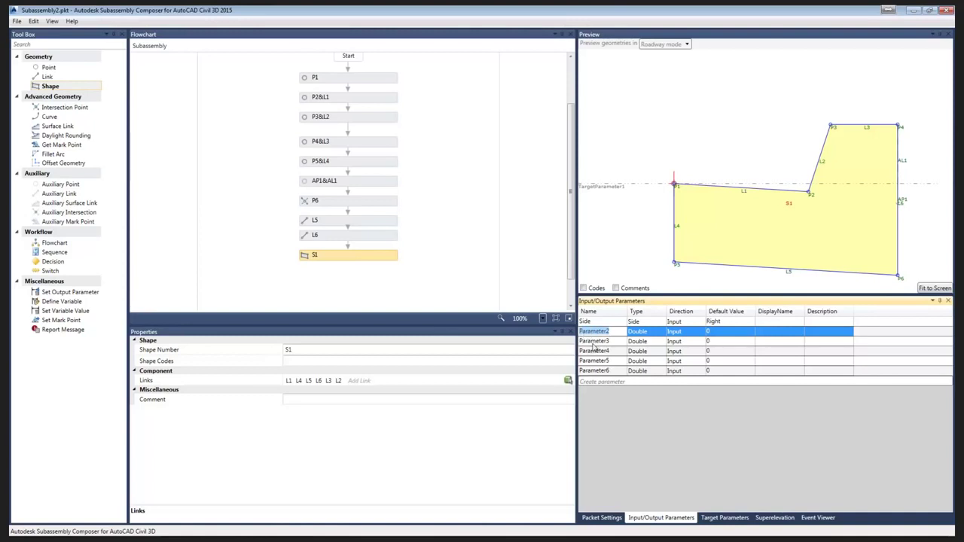
type("Gutter_Slope")
left_click(649, 337)
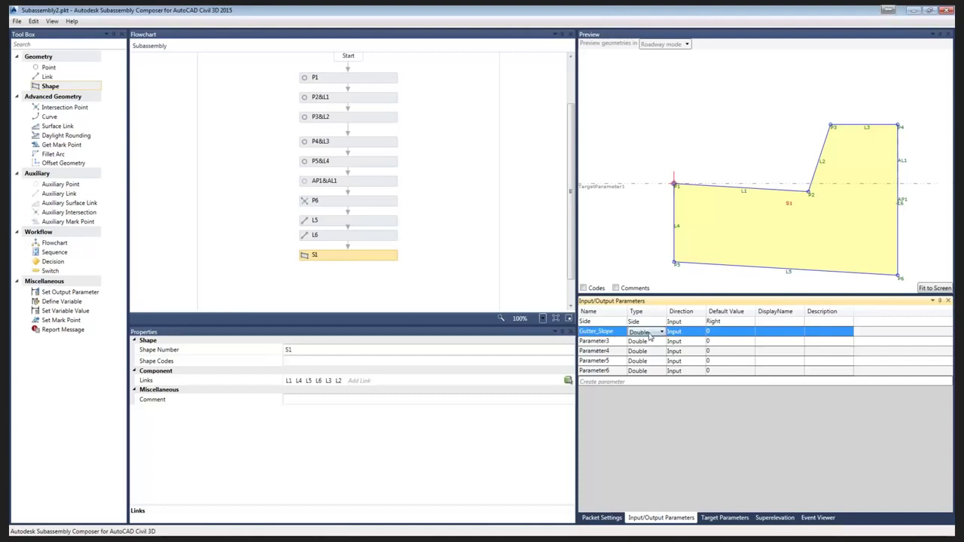
left_click(649, 336)
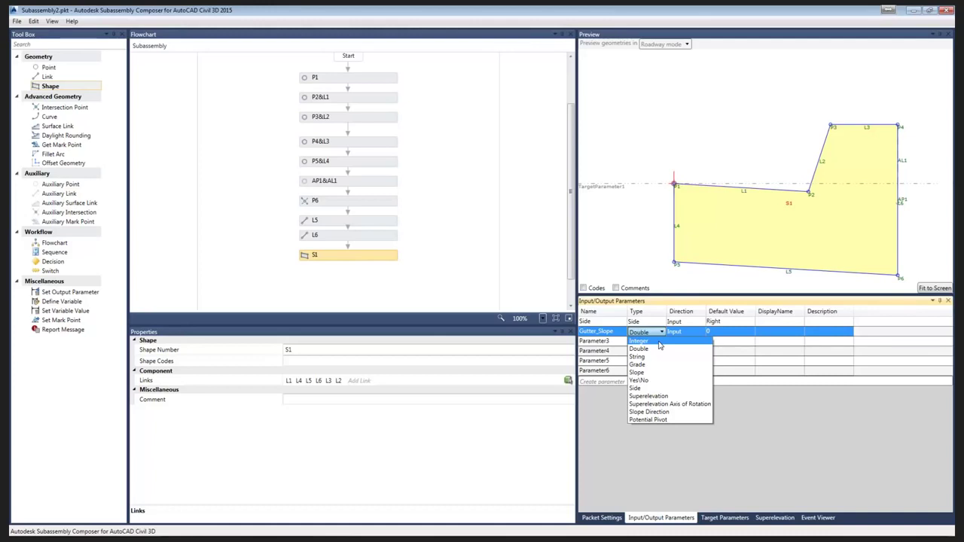
left_click(640, 365)
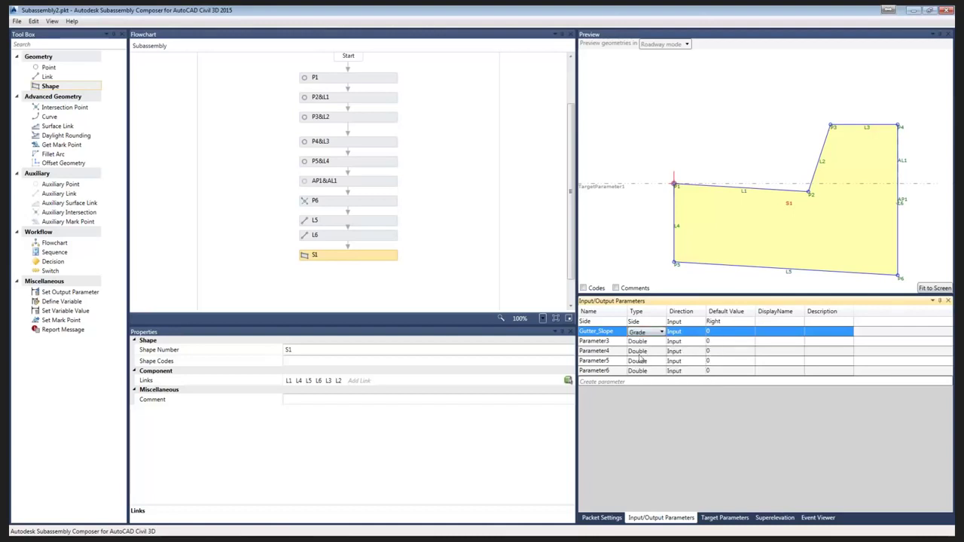
Step: Set the Grade parameter's default value to -6.00% and name the parameter Gutter_Slope again
left_click(720, 332)
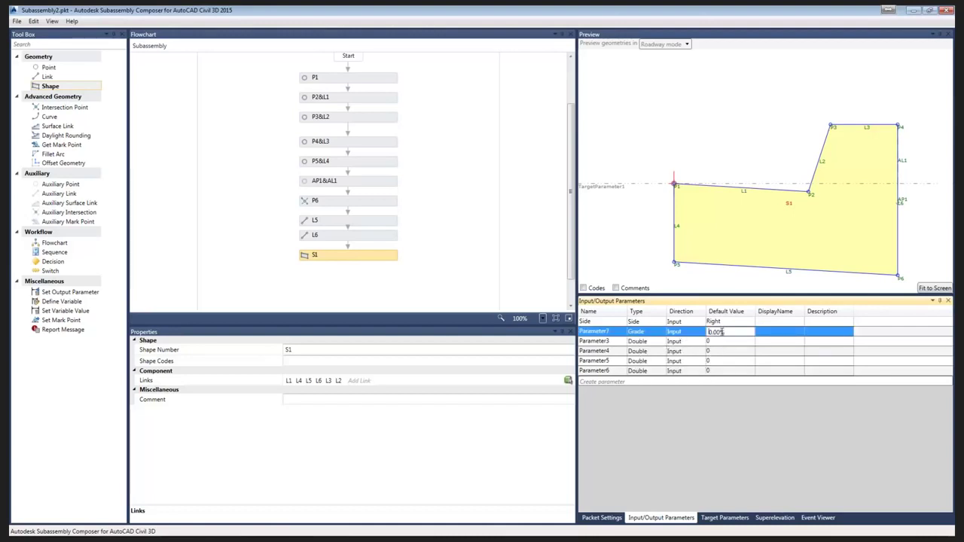
type("6")
left_click(709, 332)
type("-")
left_click(710, 342)
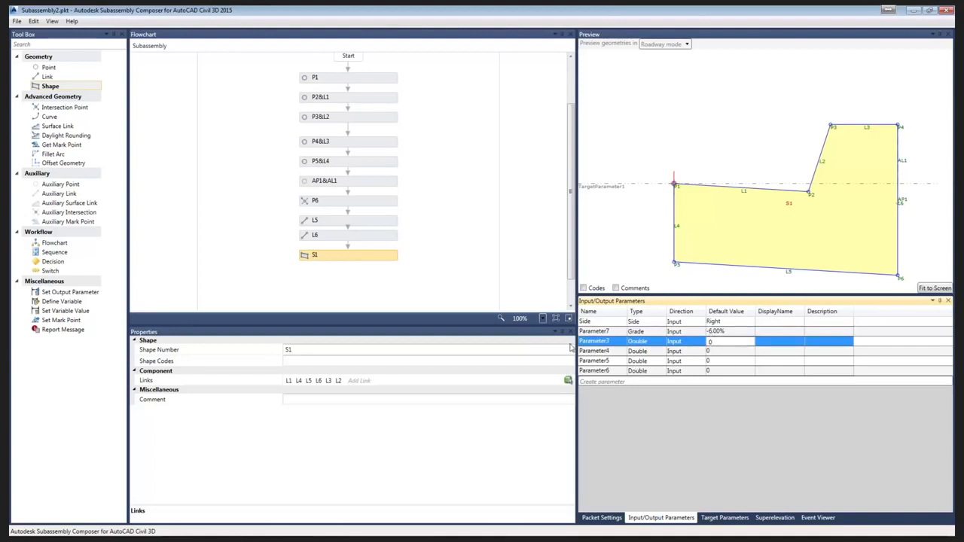
left_click(597, 331)
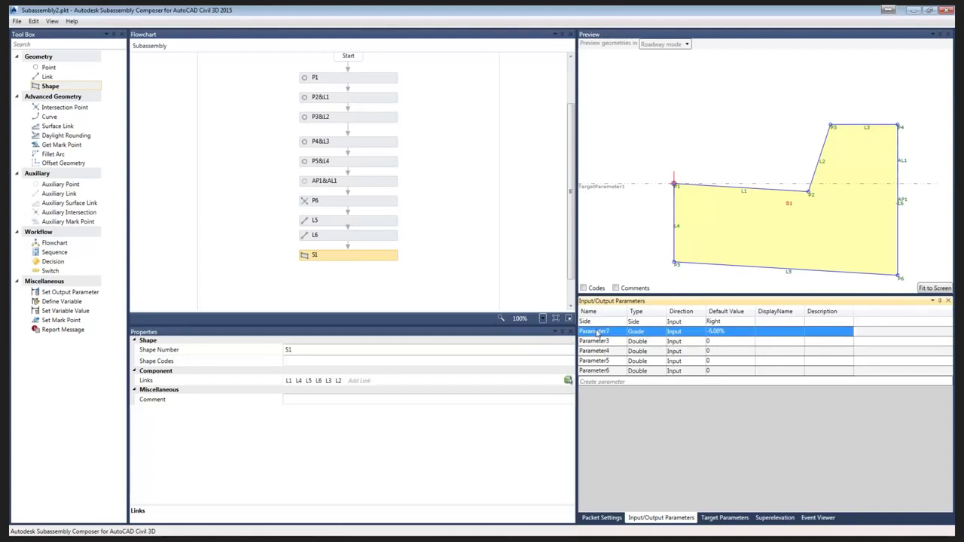
left_click(598, 331)
type("Gutter_Slope")
Step: Rename Parameter3 as Gutter_Width, with type Double and a default value of 1
left_click(592, 343)
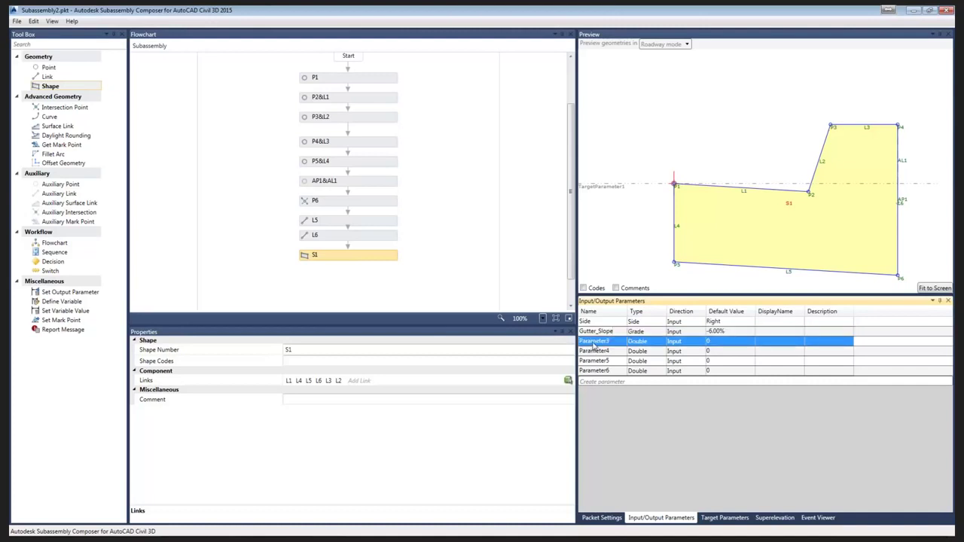
left_click(609, 341)
double_click(608, 341)
type("Gutter_Width")
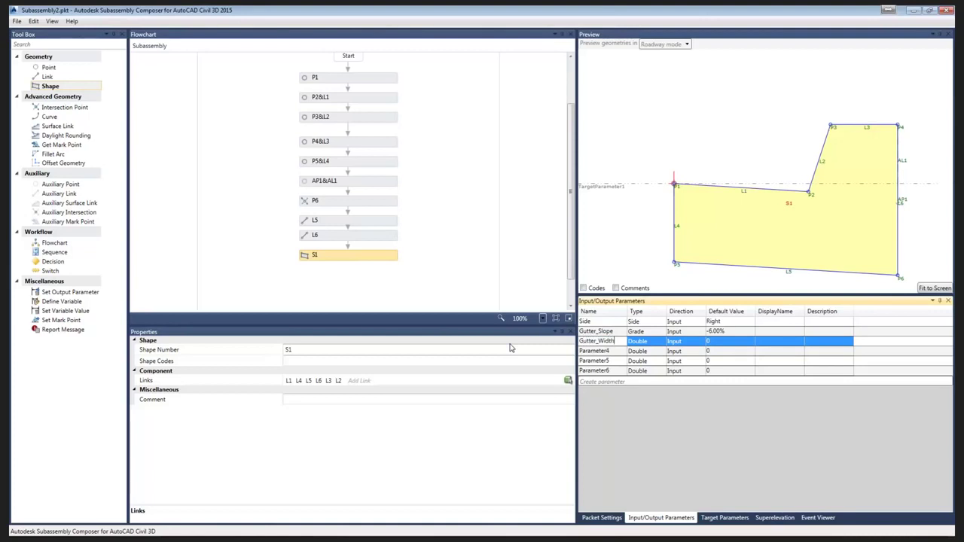
key("Return")
left_click(659, 344)
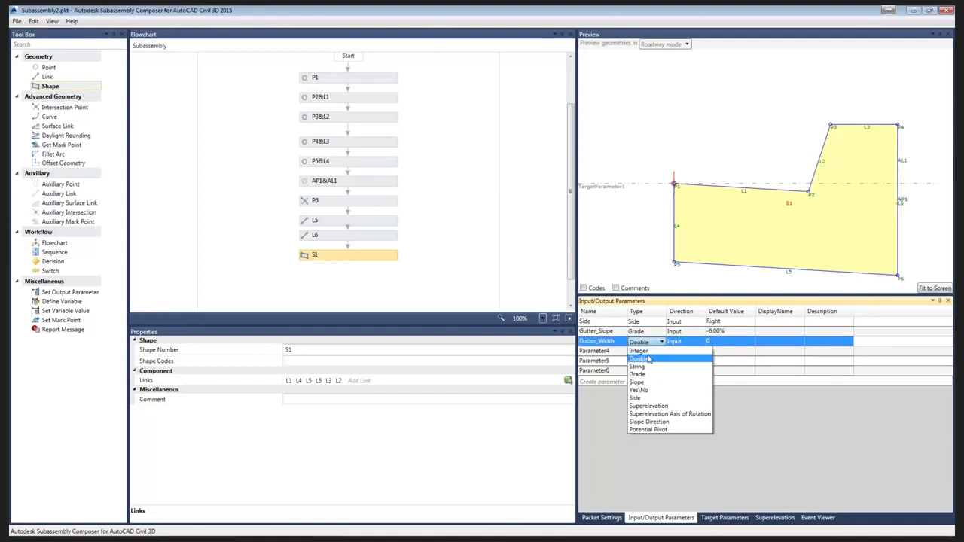
left_click(648, 359)
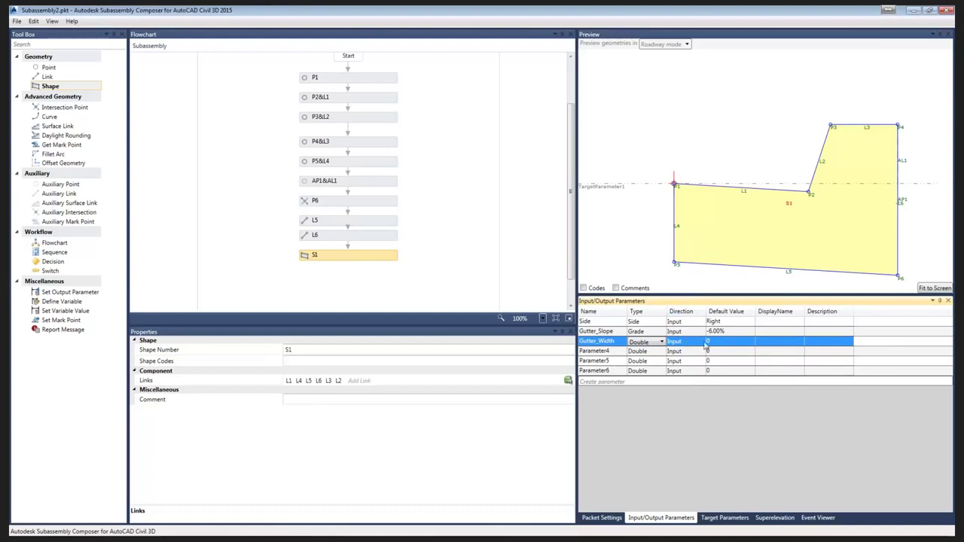
left_click(711, 342)
type("5")
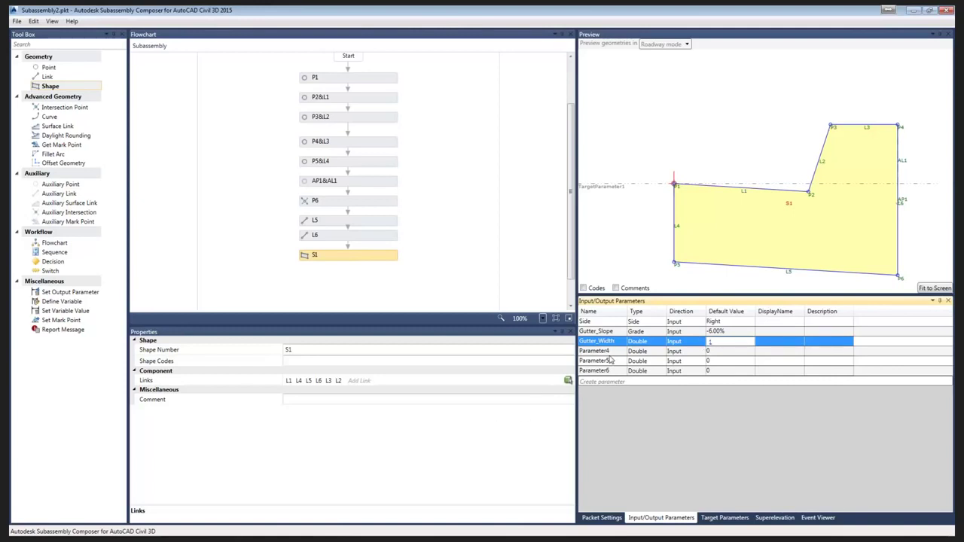
Step: Rename Parameter4 as Curb_Top and set its default value to 0.5
left_click(610, 357)
left_click(608, 355)
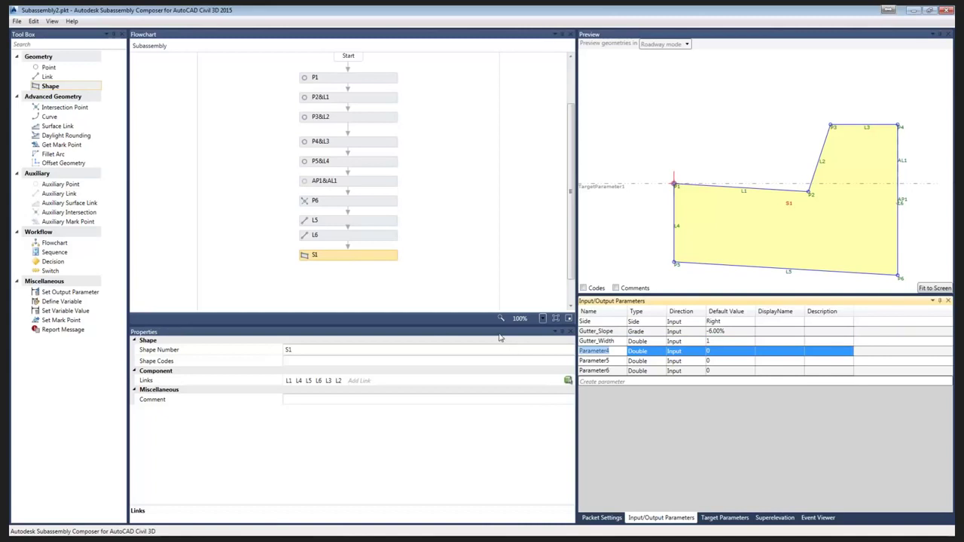
type("Curb_Top")
left_click(716, 351)
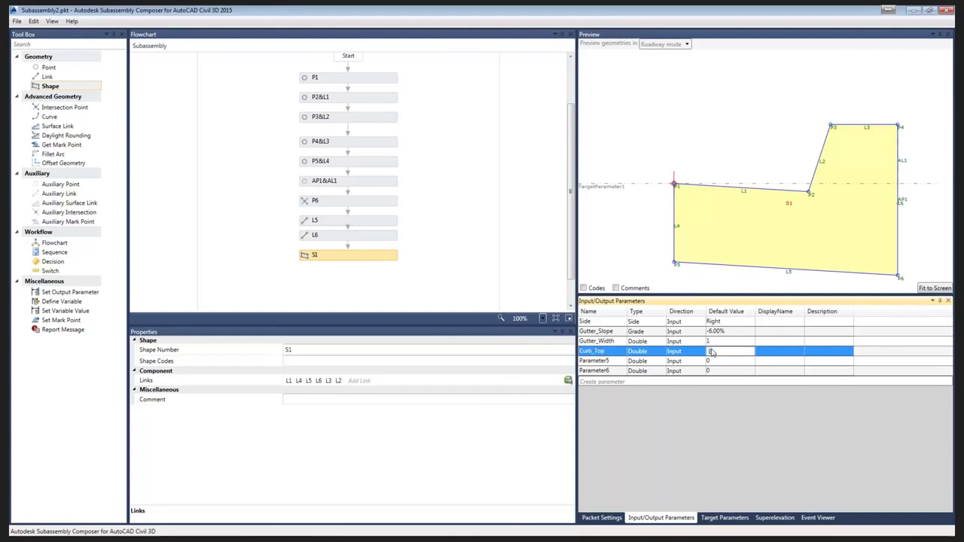
type("5")
Step: Name Parameter5 Curb_Face and change its type to Slope
left_click(608, 362)
left_click(610, 362)
left_click_drag(609, 362, 561, 366)
type("Curb_Face")
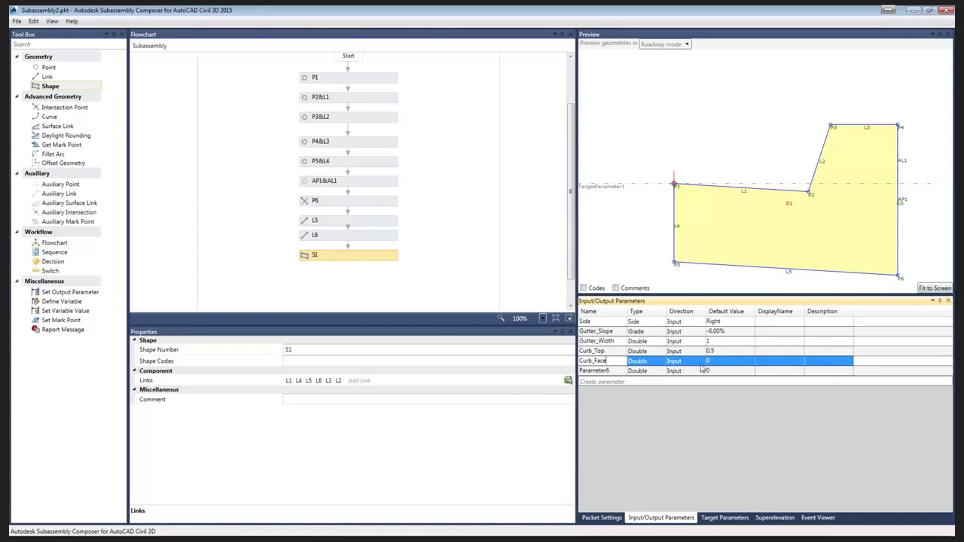
left_click(663, 365)
left_click(663, 364)
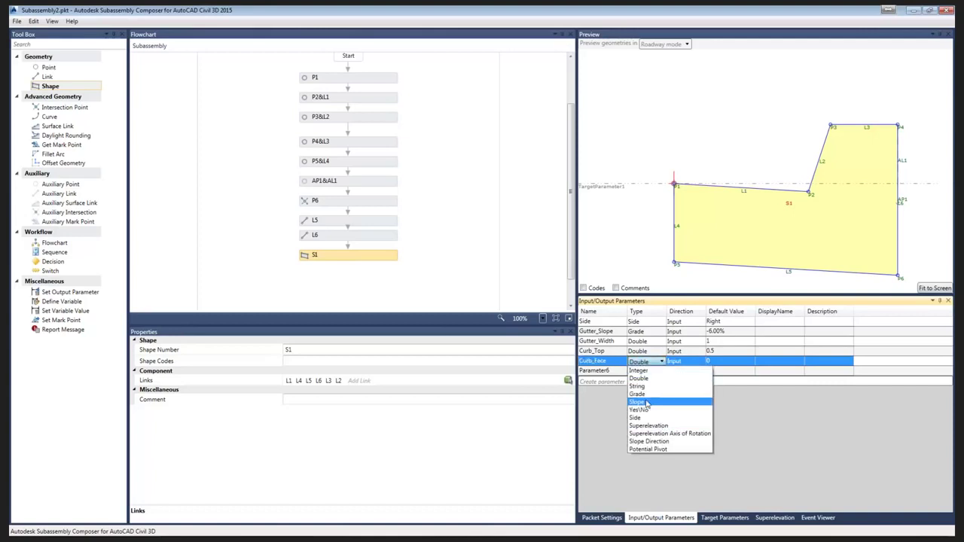
left_click(647, 401)
Step: Set the Slope parameter's default value to 0.33:1 and name the parameter Curb_Face again
left_click(720, 362)
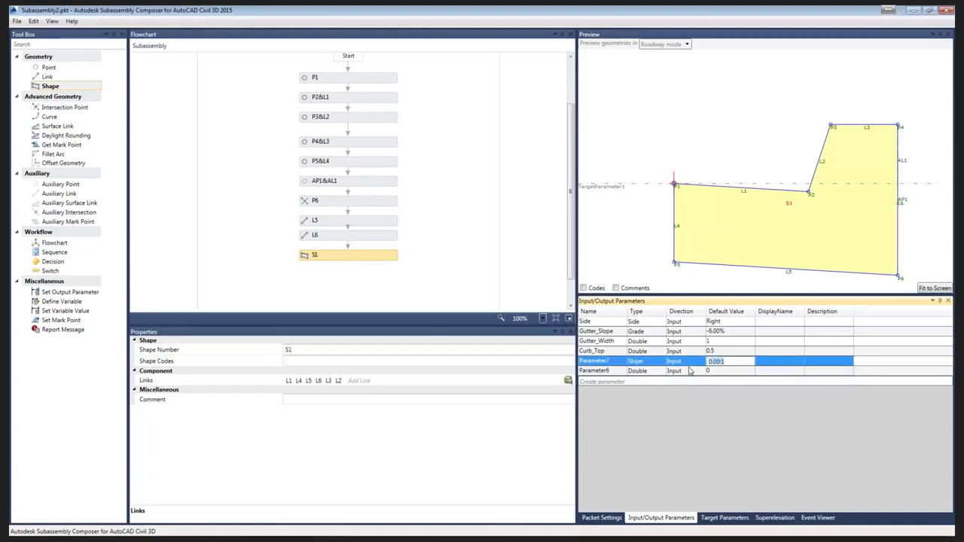
type(".33:1")
left_click(618, 364)
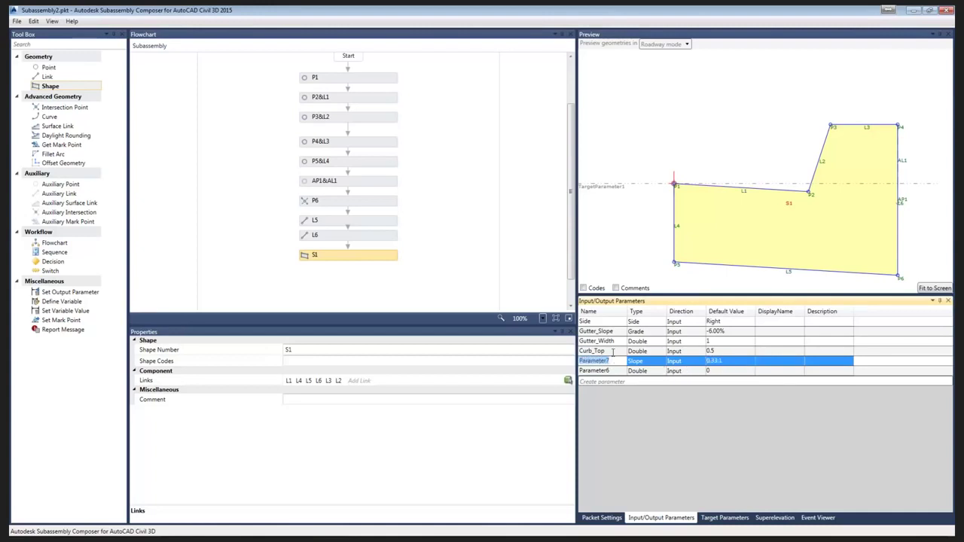
type("Curb_Face")
key("BackSpace")
key("BackSpace")
type("ce")
Step: Rename Parameter6 as Curb_Height and set its default value to 0.5
left_click(615, 371)
left_click(613, 372)
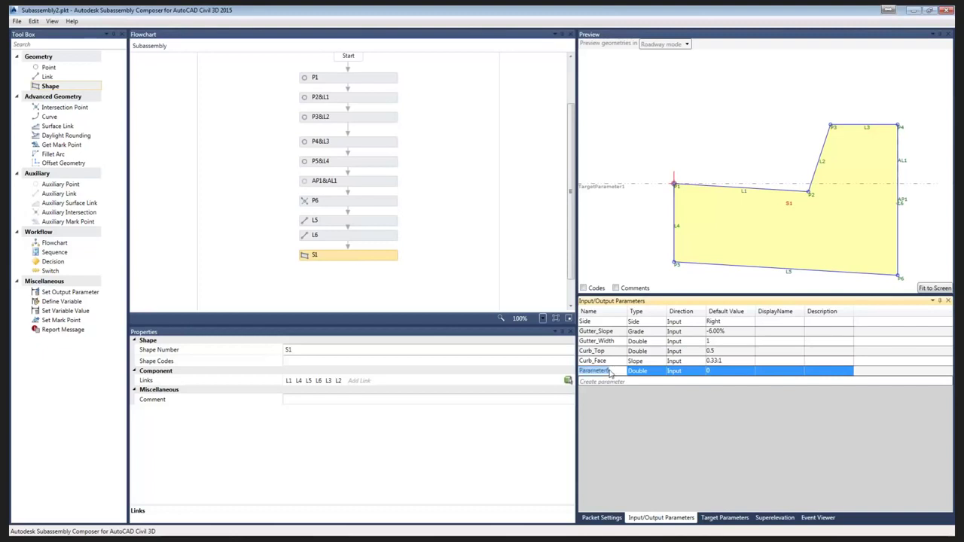
type("Curb_Height")
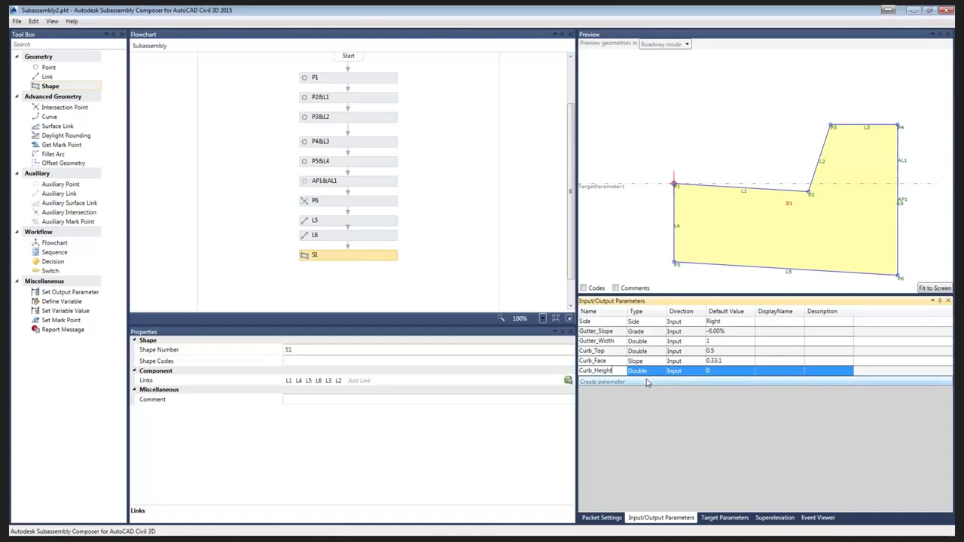
left_click(727, 371)
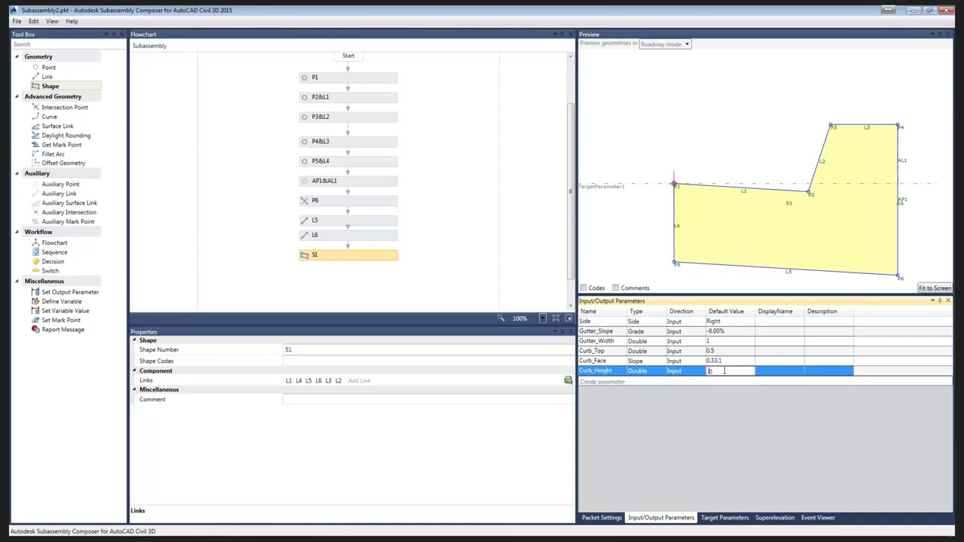
type(".5")
key("Tab")
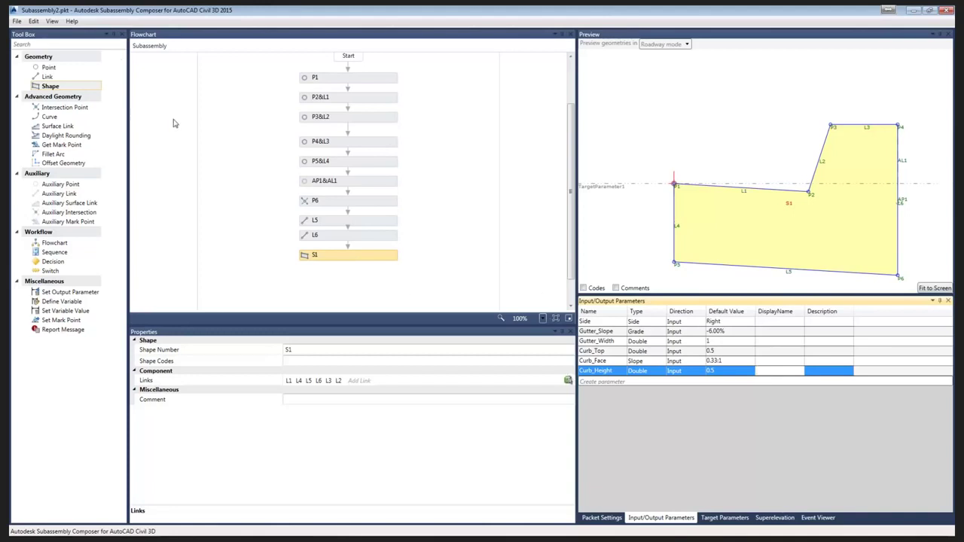
Step: Set the slope of point P2 to the Gutter_Slope parameter instead of a fixed value
left_click(359, 100)
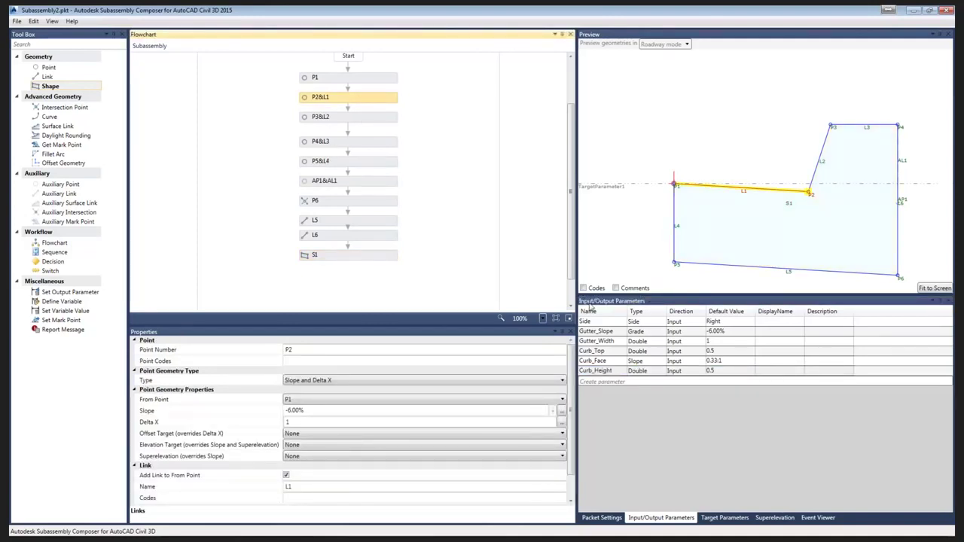
left_click(307, 410)
type("Gutter_Slope")
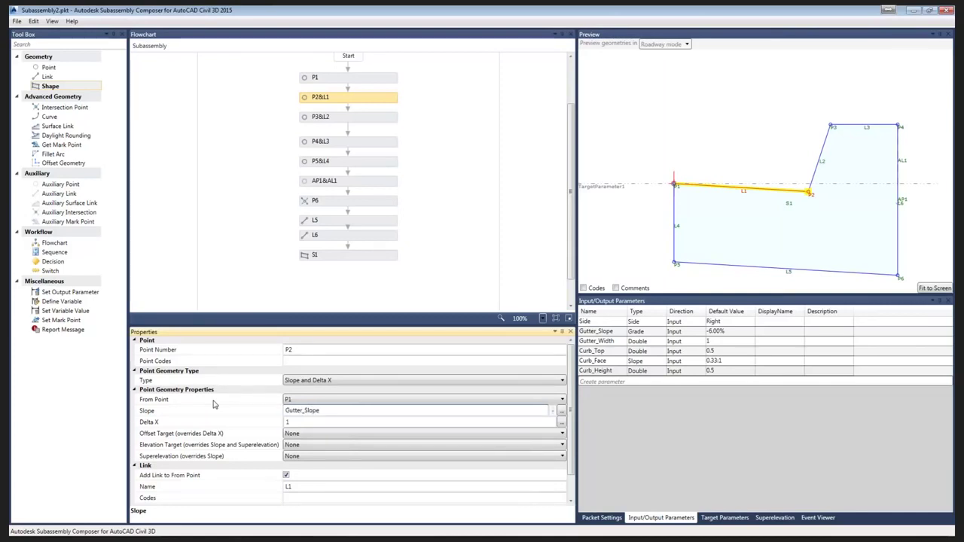
left_click(330, 422)
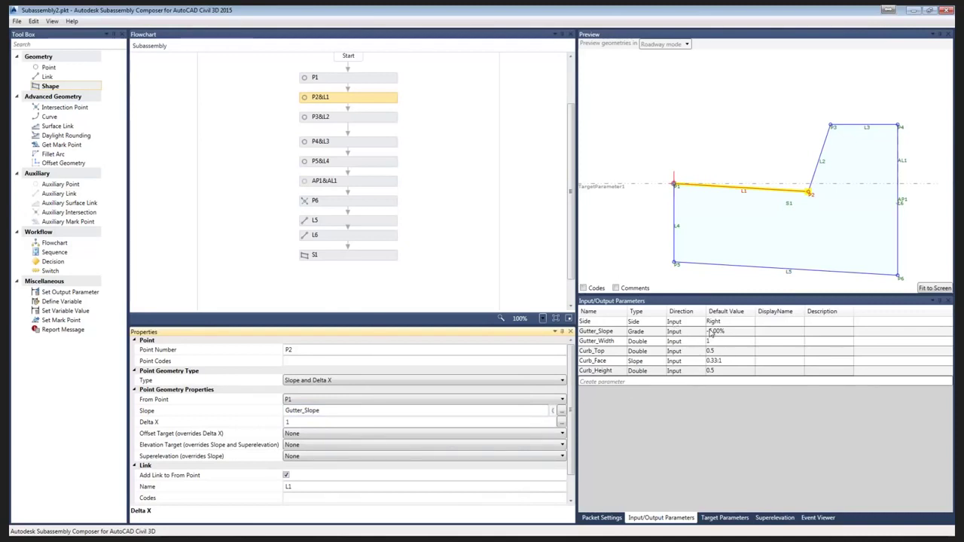
Step: Fit the subassembly geometry to the preview and try a Gutter_Slope default value of 6%
left_click(940, 288)
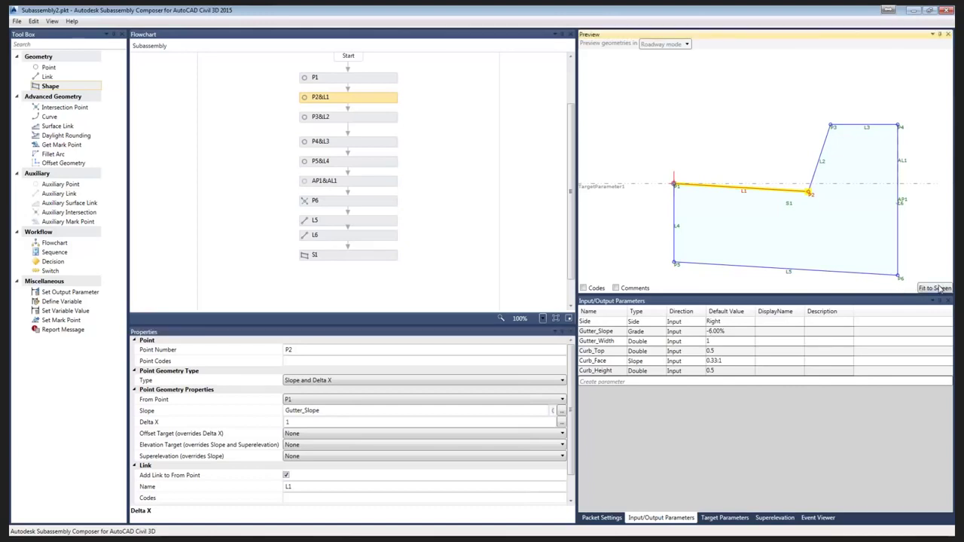
left_click(728, 332)
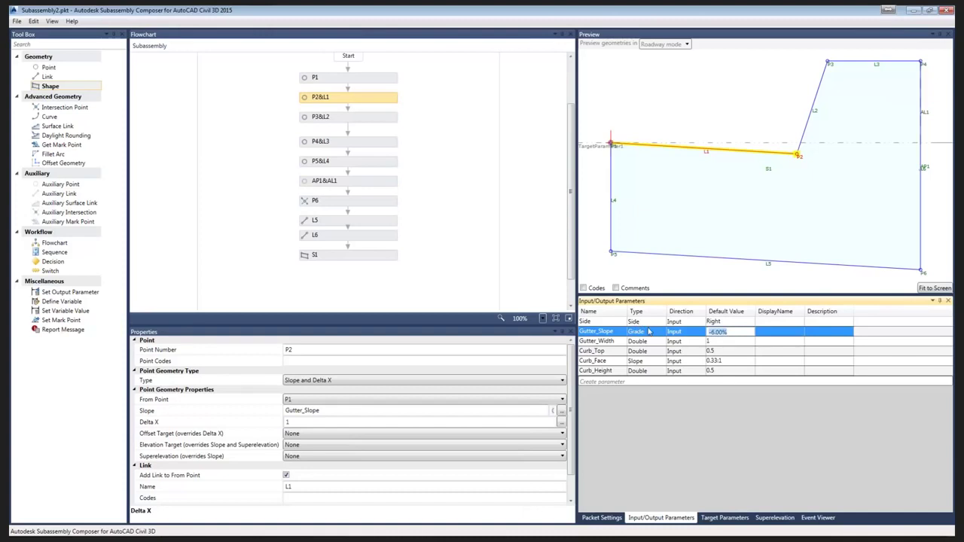
type("6")
key("Tab")
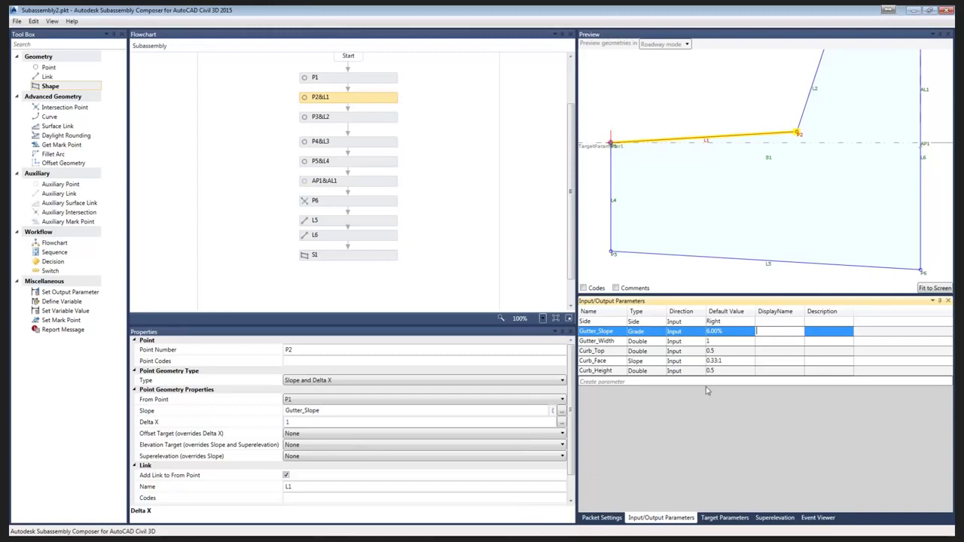
Step: Set the default value of the Gutter_Slope parameter back to -6%
left_click(738, 333)
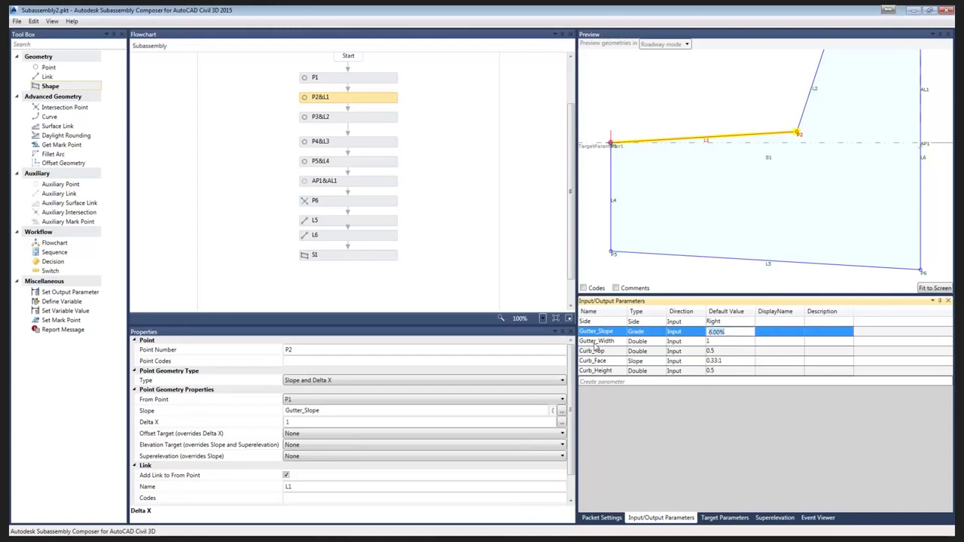
type("-6")
key("Return")
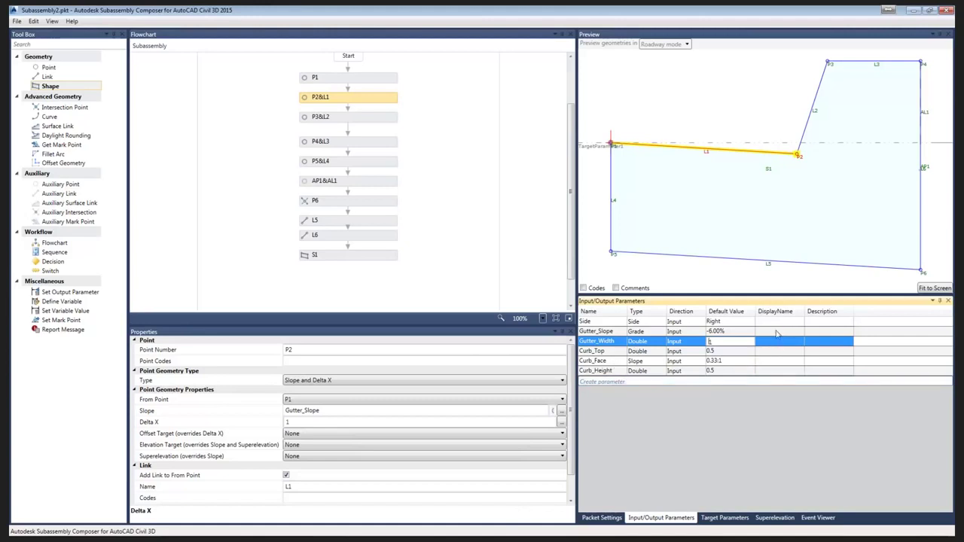
Step: Give the Gutter_Slope parameter the display name Slope and the description Slope of Gutter
left_click_drag(804, 308, 822, 308)
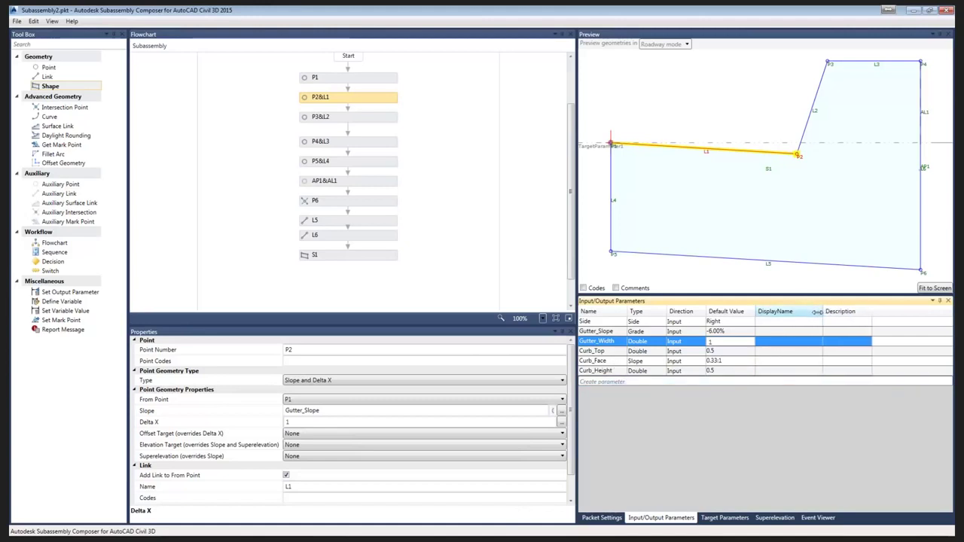
left_click(771, 332)
left_click(771, 331)
type("Slo")
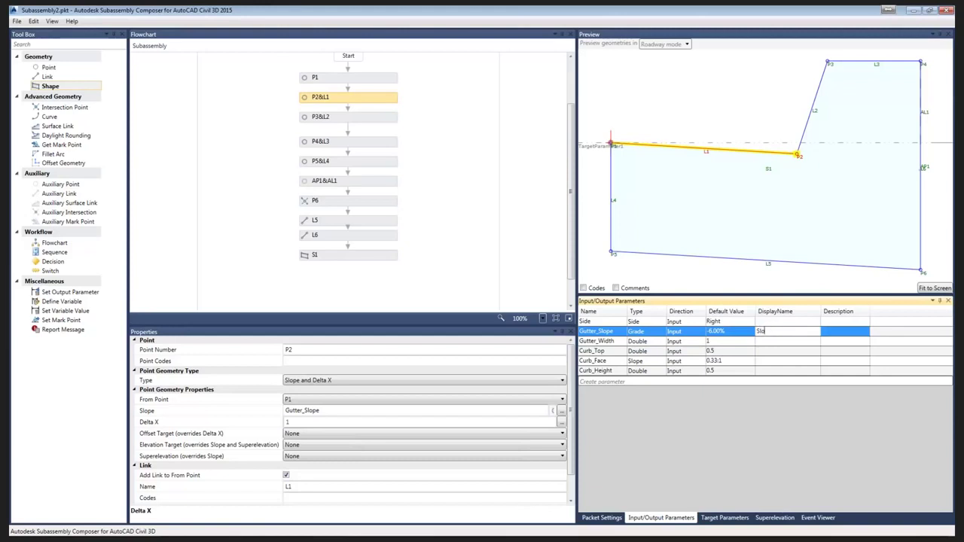
type("pe")
left_click(843, 332)
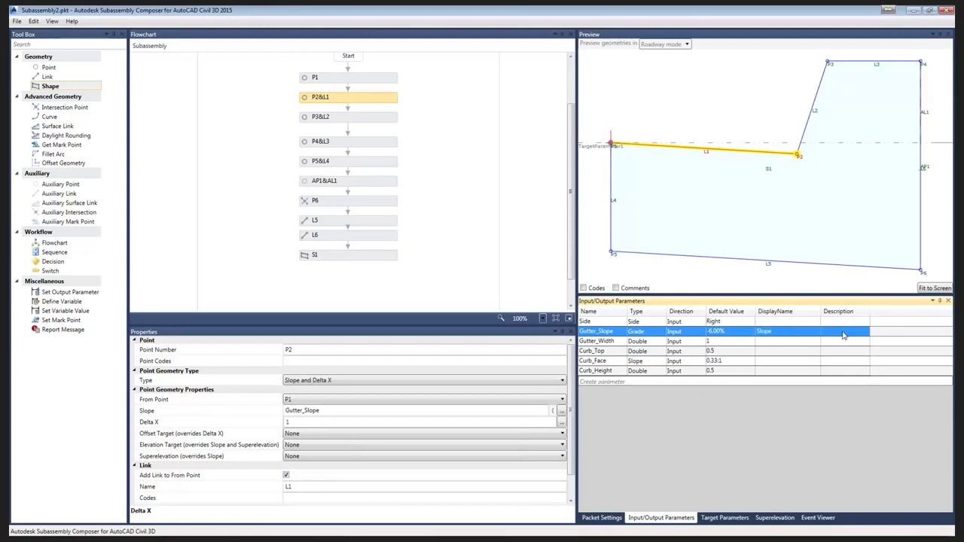
left_click(842, 331)
type("Slope of Gutter")
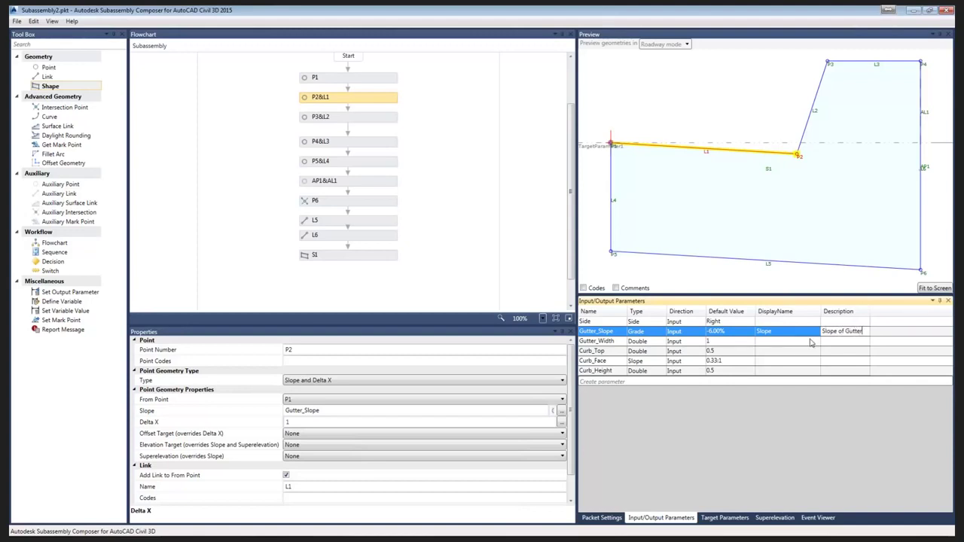
left_click(786, 342)
left_click(786, 341)
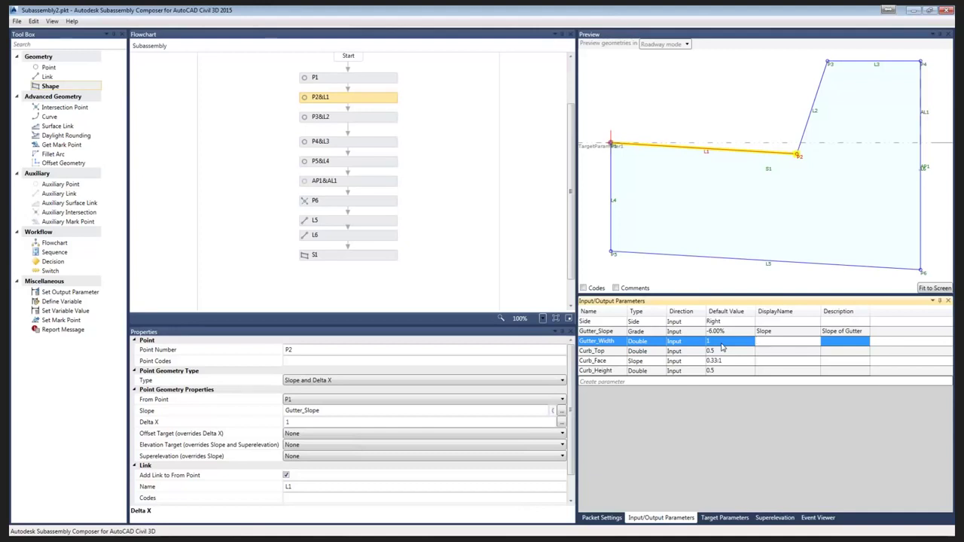
Step: Open the recent file MNDOTCurb.pkt without saving the changes to Subassembly2.pkt
left_click(16, 21)
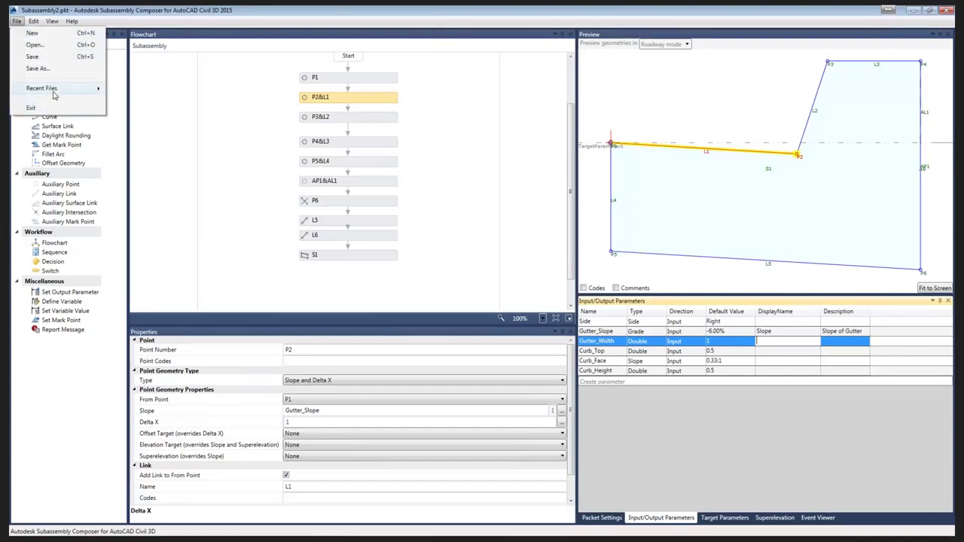
mouse_move(52, 90)
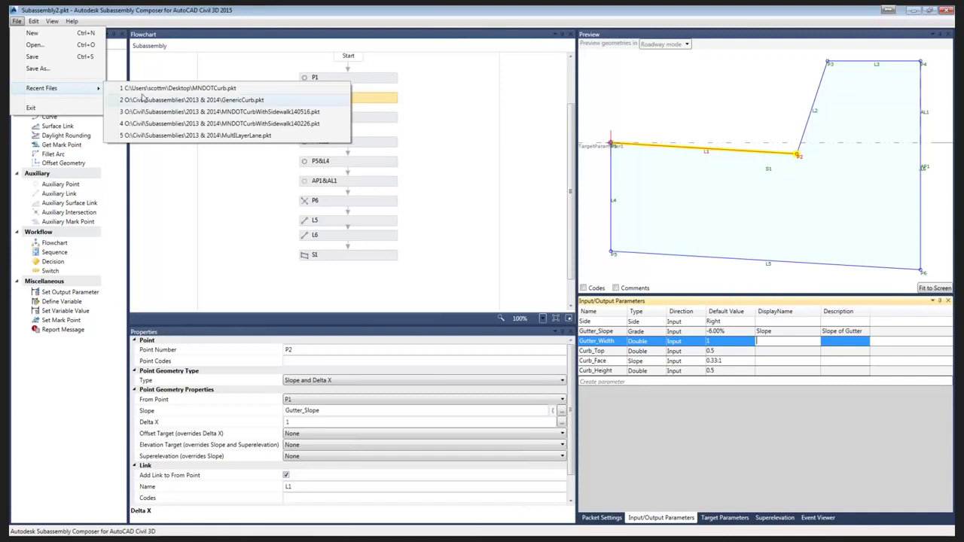
left_click(177, 88)
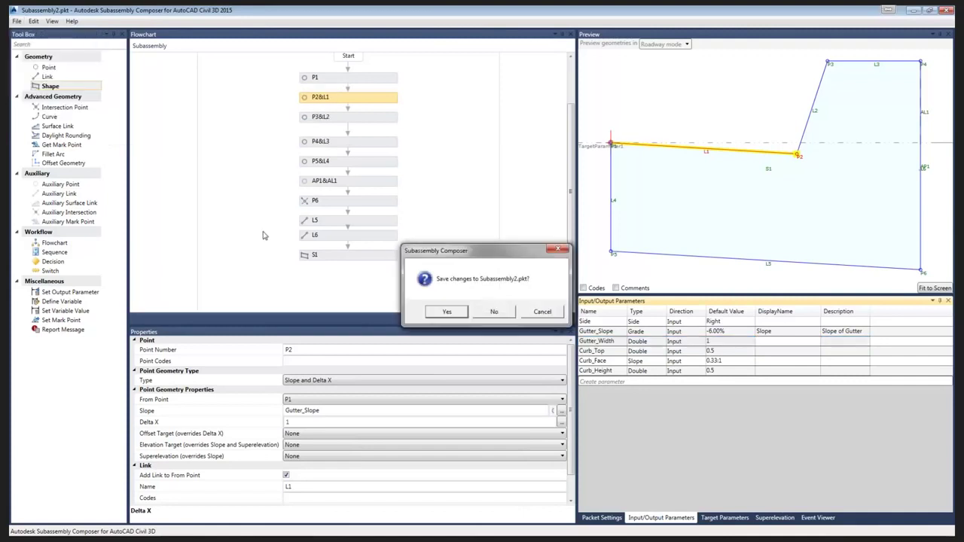
left_click(494, 312)
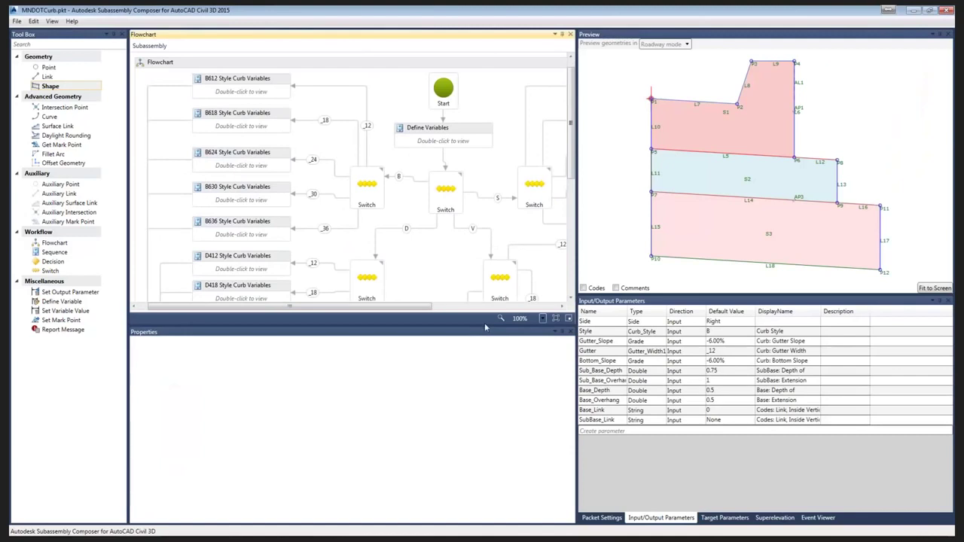
Step: Review the enumeration items defined for the Curb_Style and Gutter_Width1 groups
left_click_drag(383, 308, 439, 319)
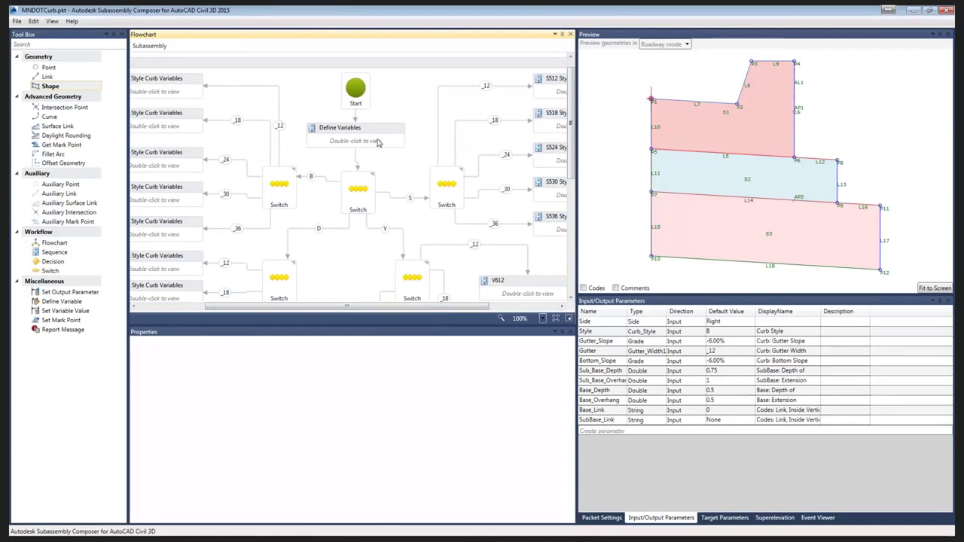
left_click(52, 21)
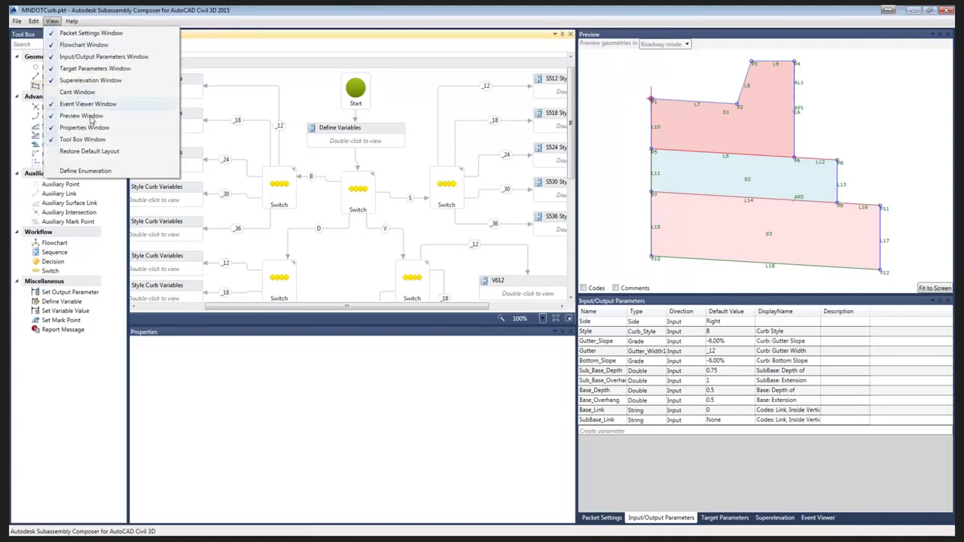
left_click(85, 171)
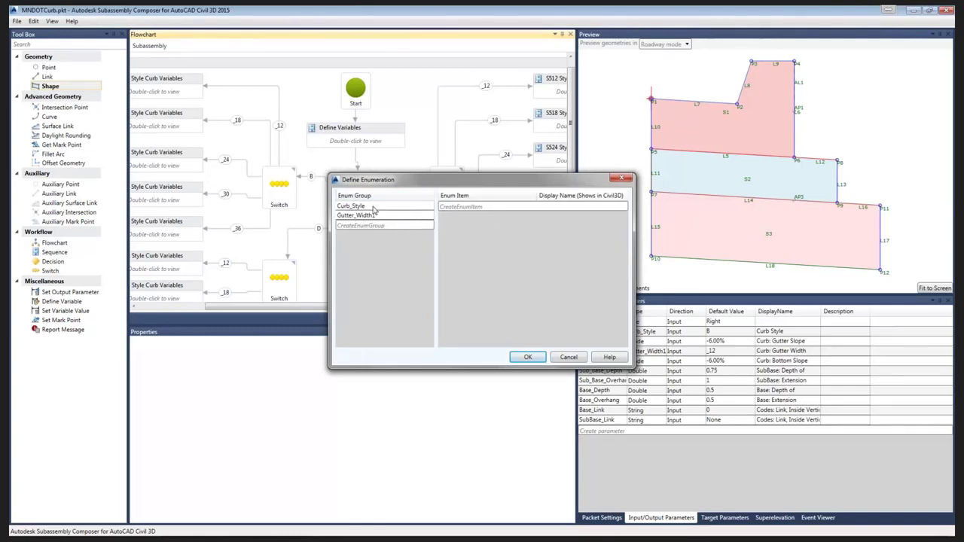
left_click(373, 208)
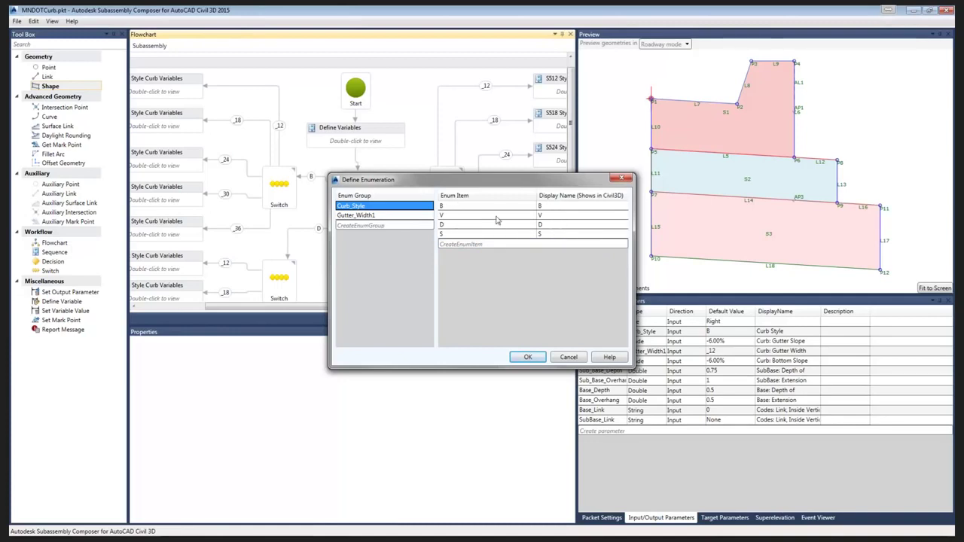
left_click(382, 217)
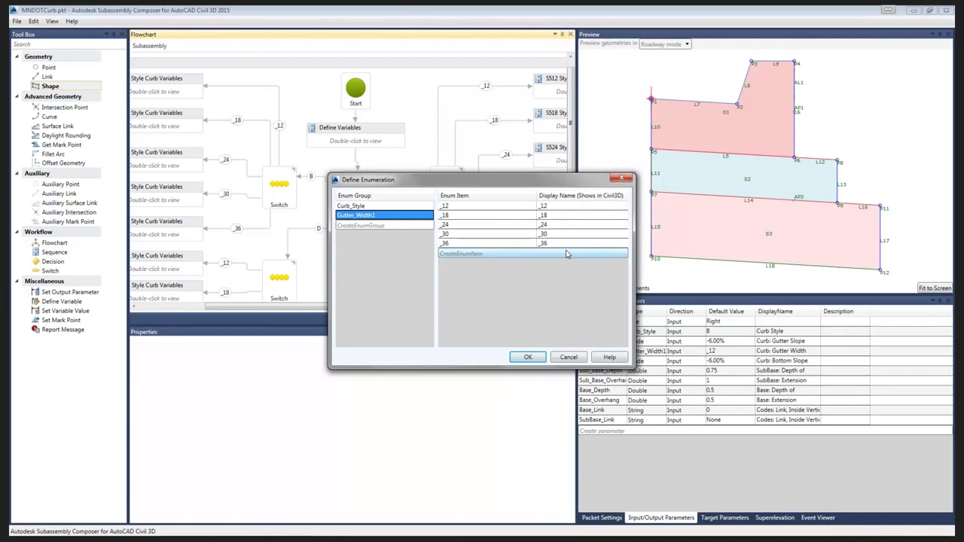
left_click(530, 359)
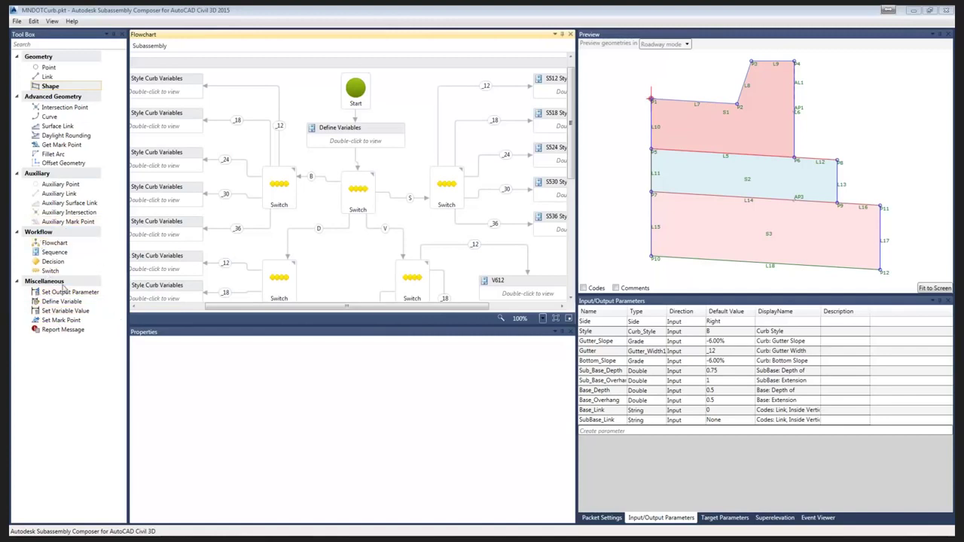
Step: Rename the Define Variables sequence below Start as CTC Define Variables
left_click(359, 129)
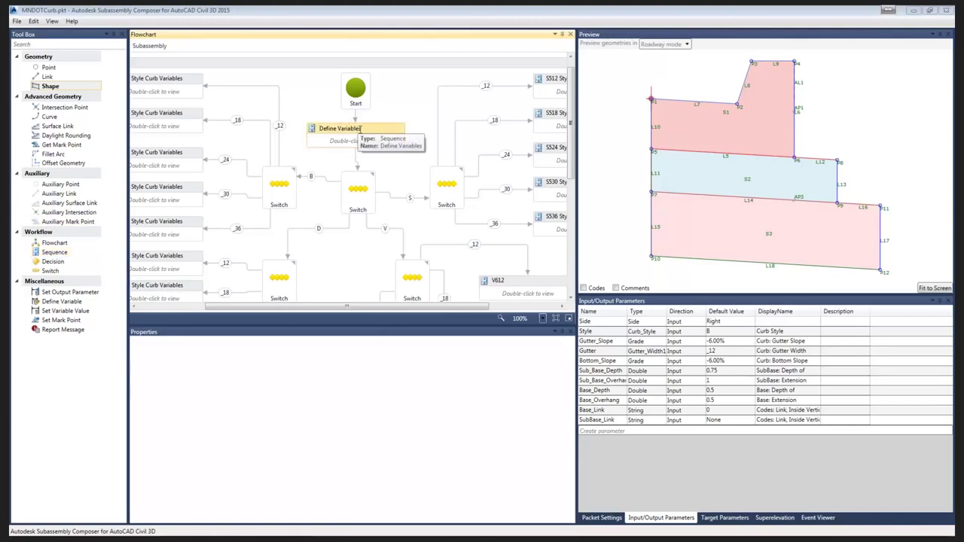
key("Home")
type("CTC")
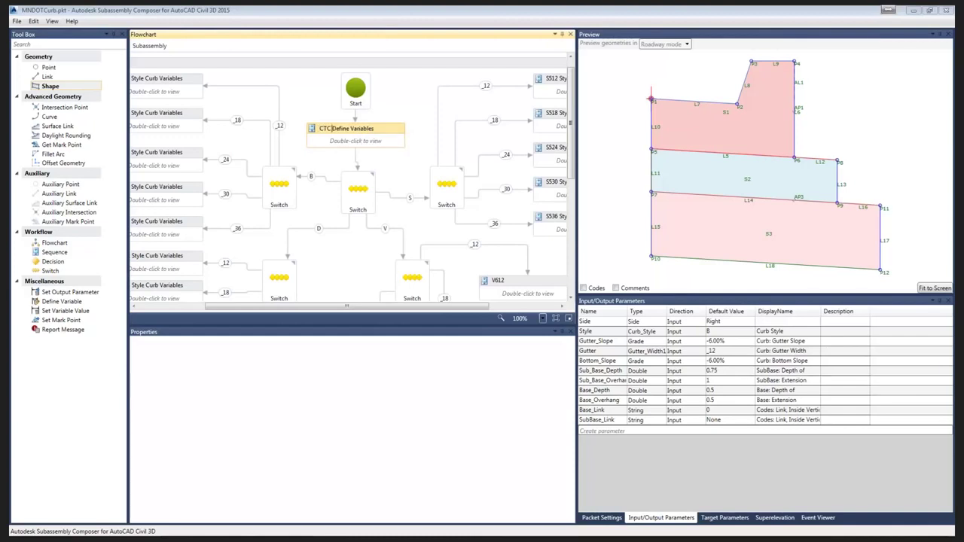
left_click(404, 169)
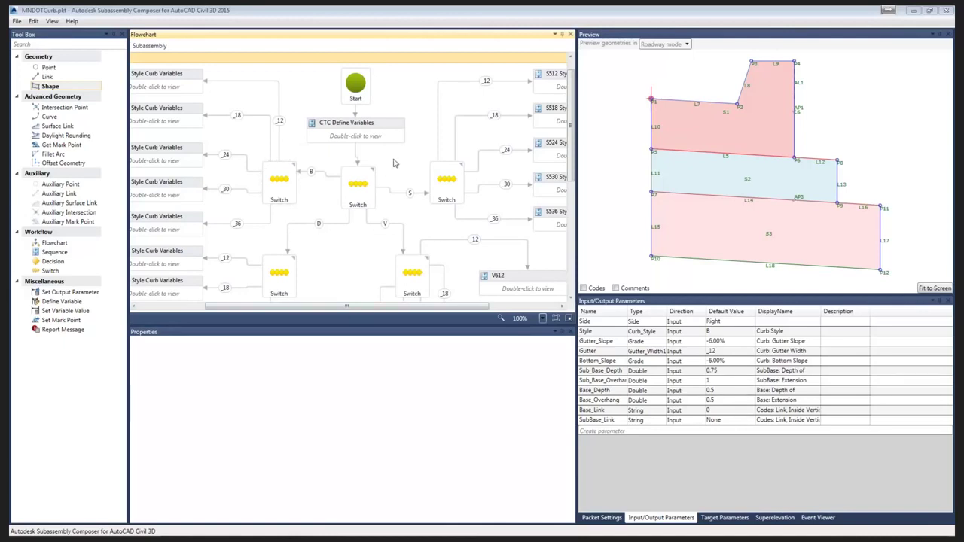
Step: Open the CTC Define Variables sequence, try adding a Define Variable element after Top_Depth, and delete it again
double_click(383, 138)
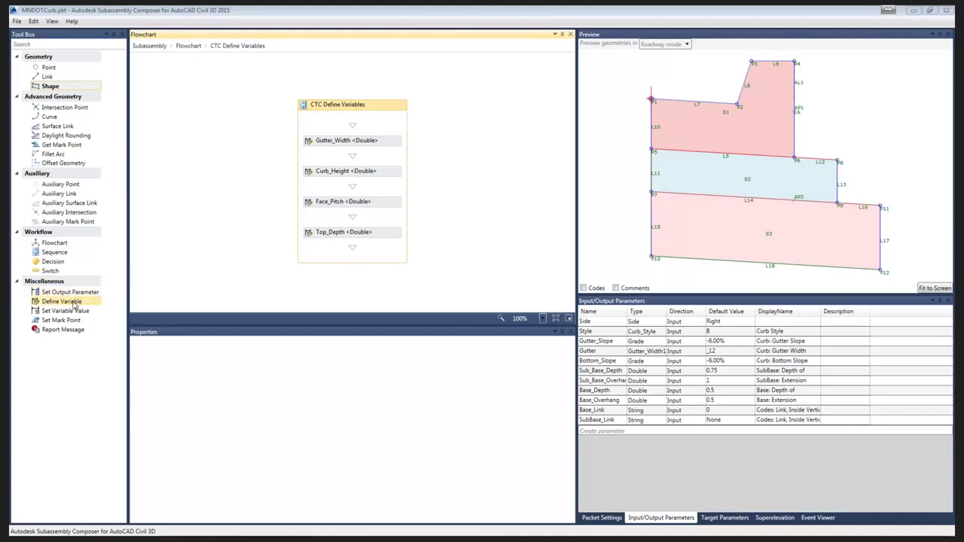
left_click_drag(73, 304, 360, 260)
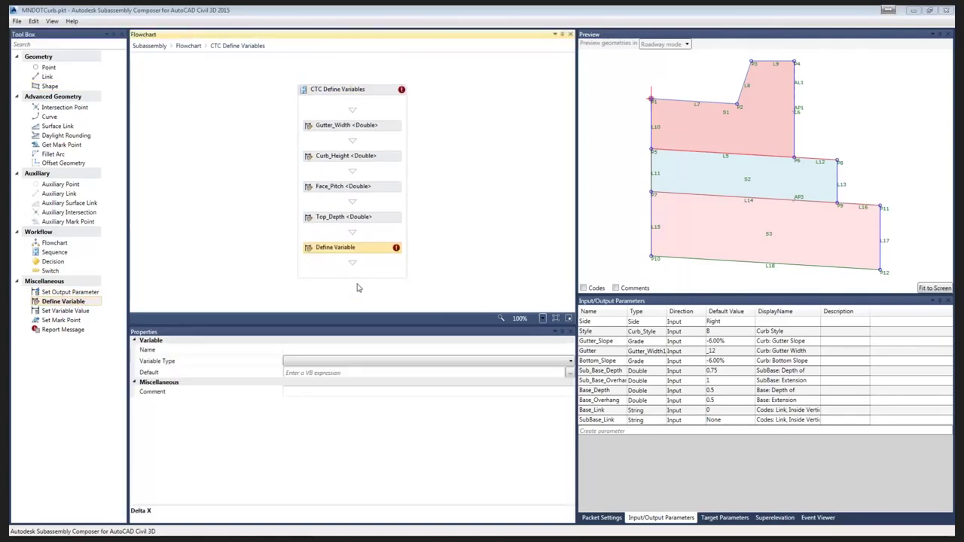
left_click(330, 250)
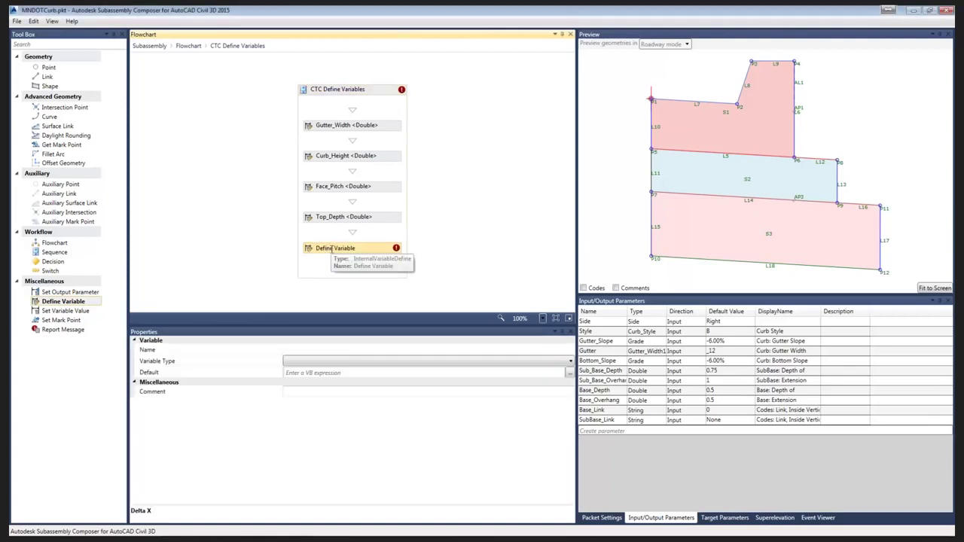
key("BackSpace")
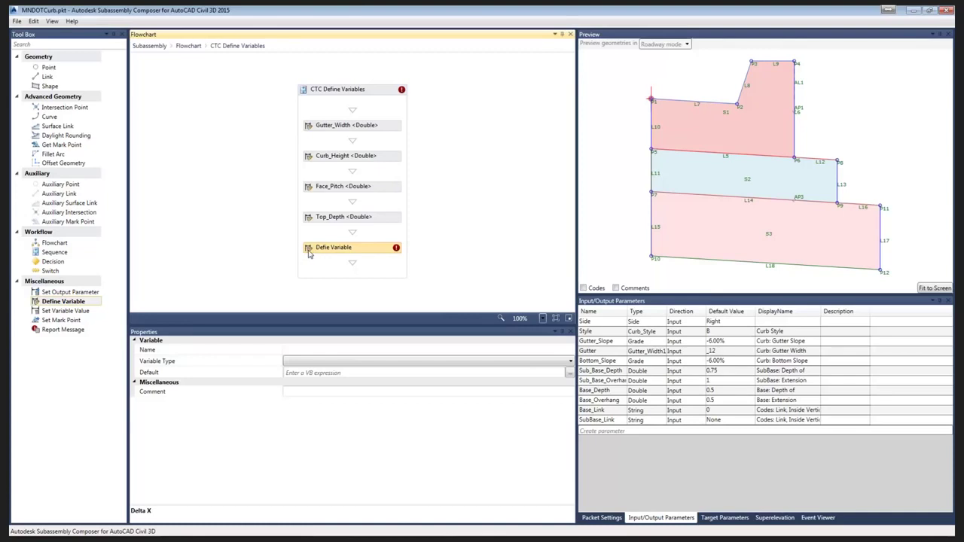
key("Delete")
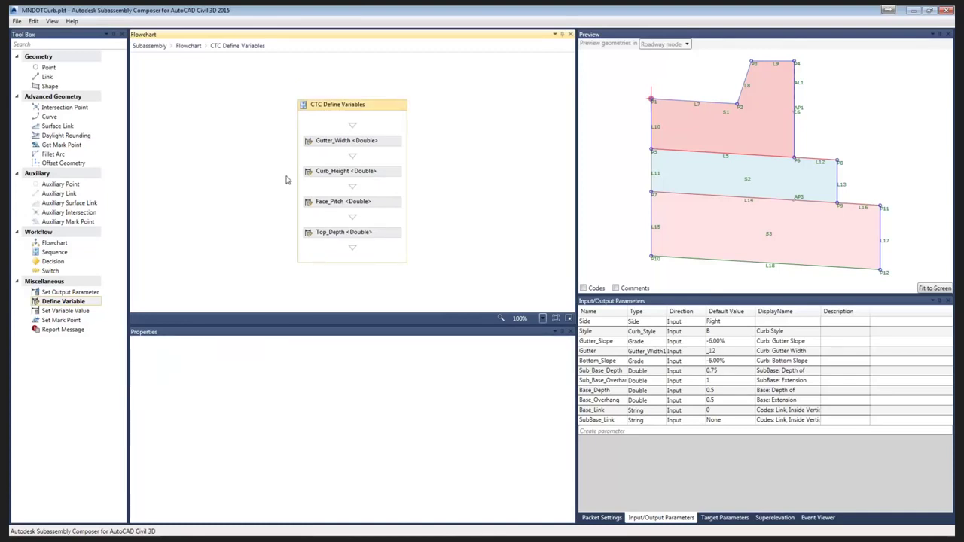
Step: Inspect the Gutter_Width variable's definition and return to the main flowchart
left_click(351, 143)
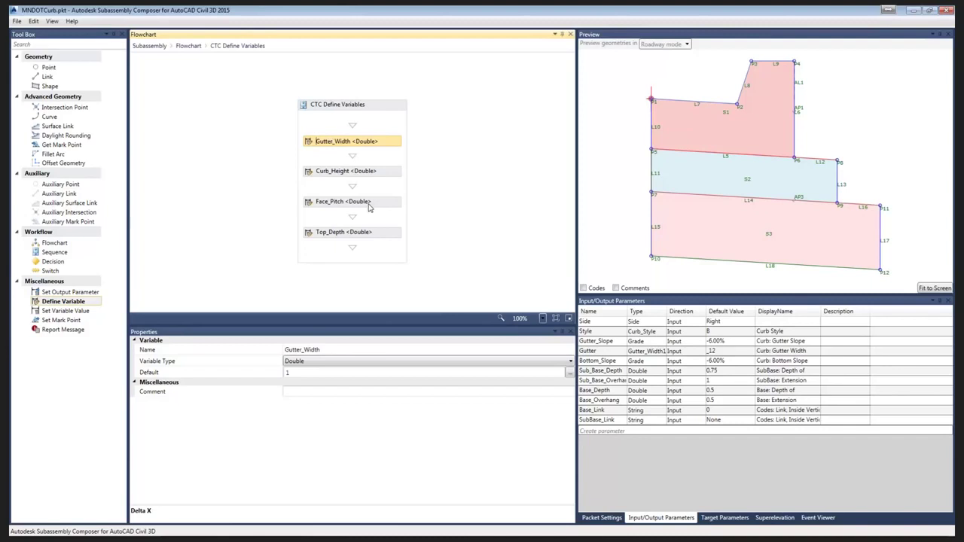
left_click(189, 46)
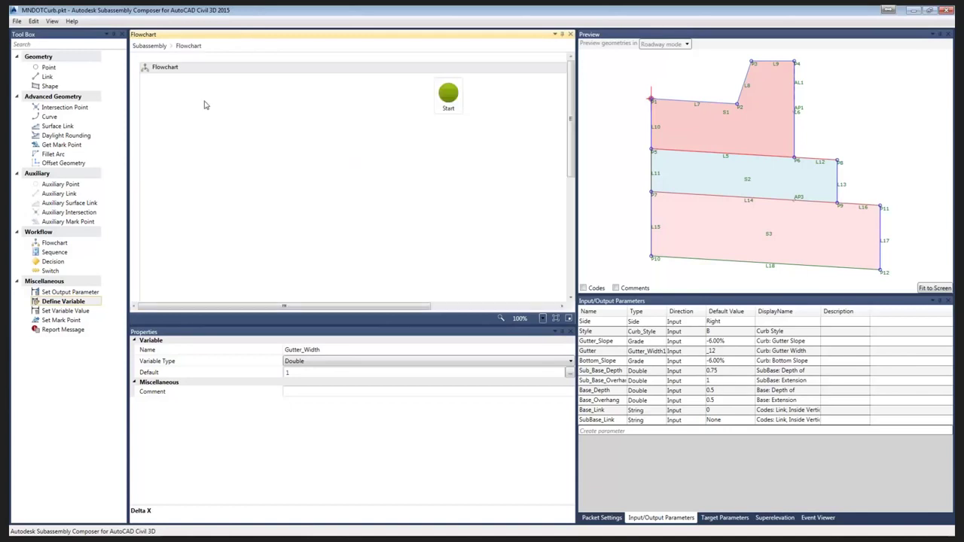
Step: Examine the expression of the switch below CTC Define Variables and the Style parameter's type options, choosing Curb_Style
scroll(435, 229, "down", 1)
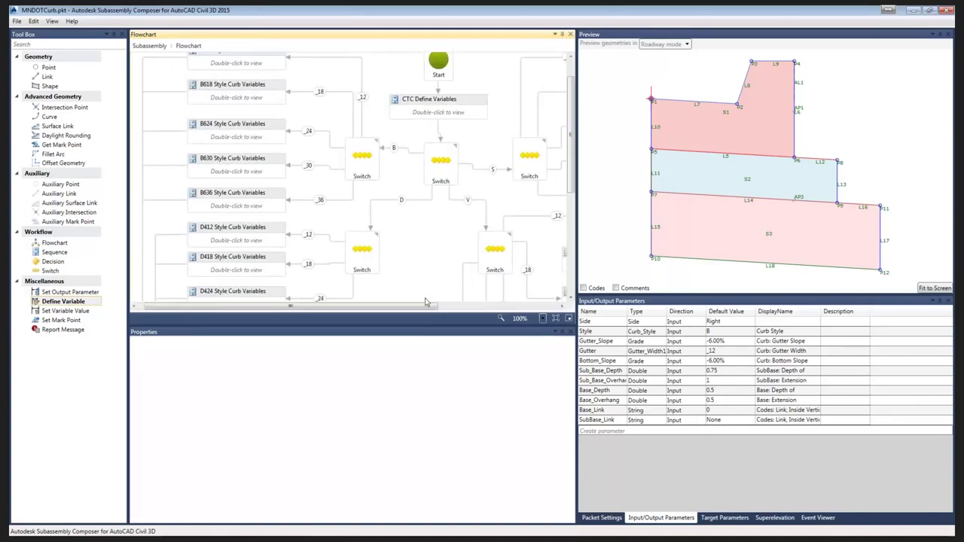
left_click_drag(434, 308, 466, 316)
mouse_move(400, 175)
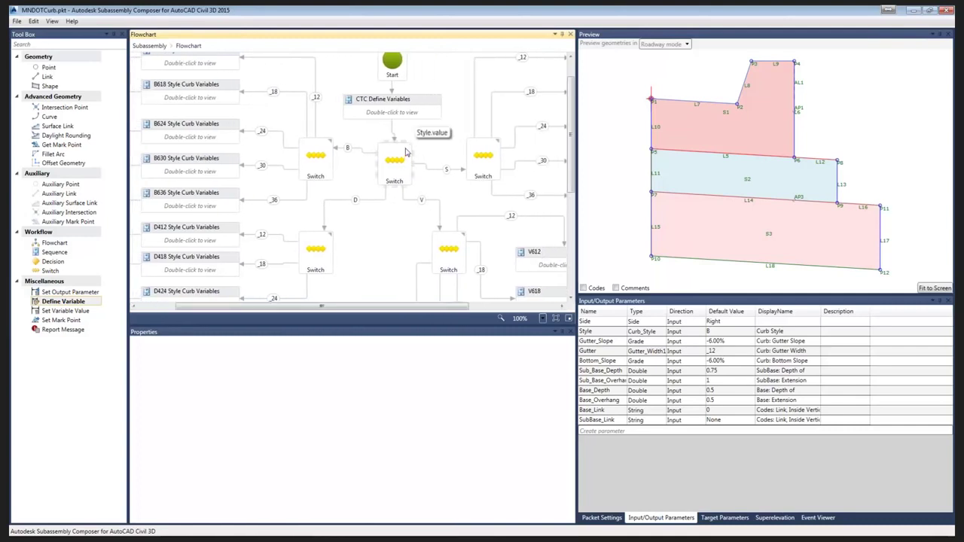
left_click(389, 179)
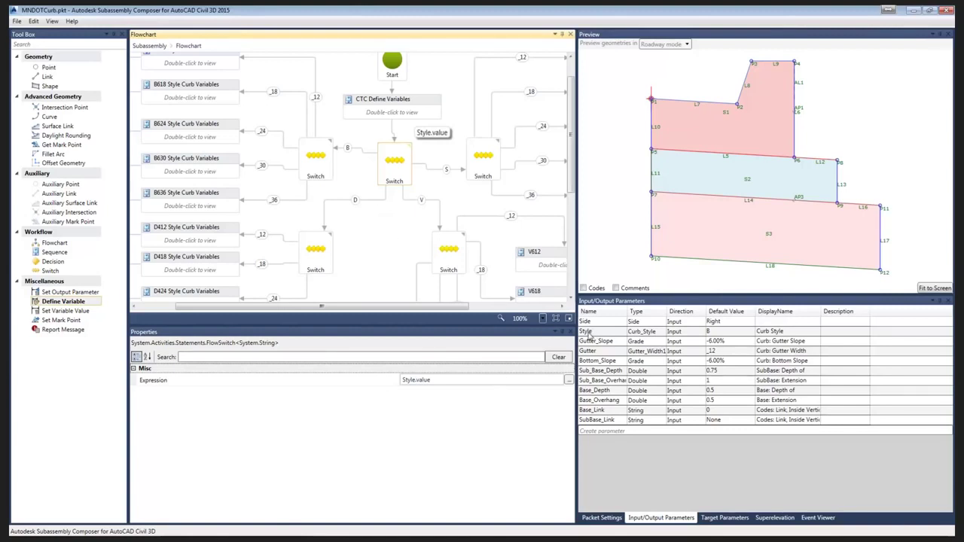
left_click(663, 333)
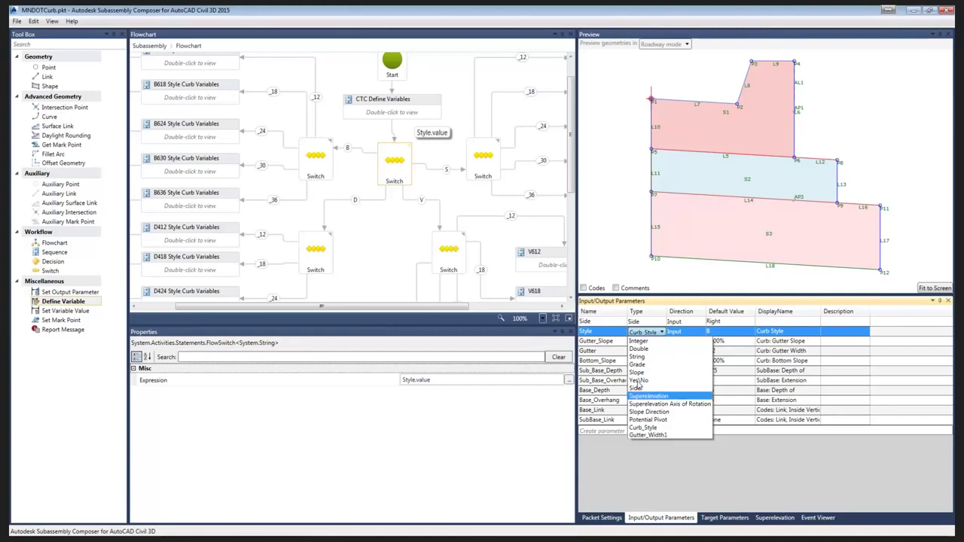
left_click(640, 428)
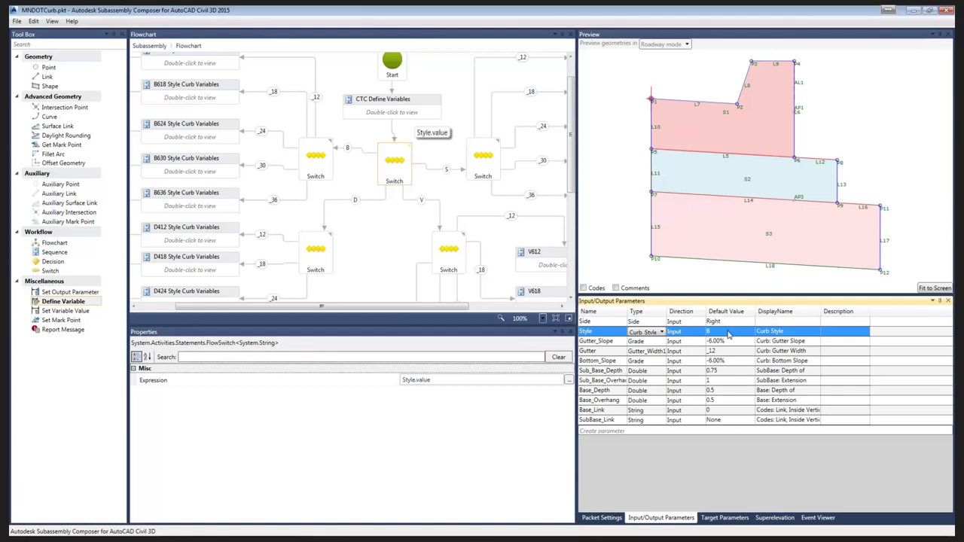
Step: Examine the default value options of the Style and Gutter parameters, keeping _12 for Gutter
left_click(730, 333)
left_click(750, 332)
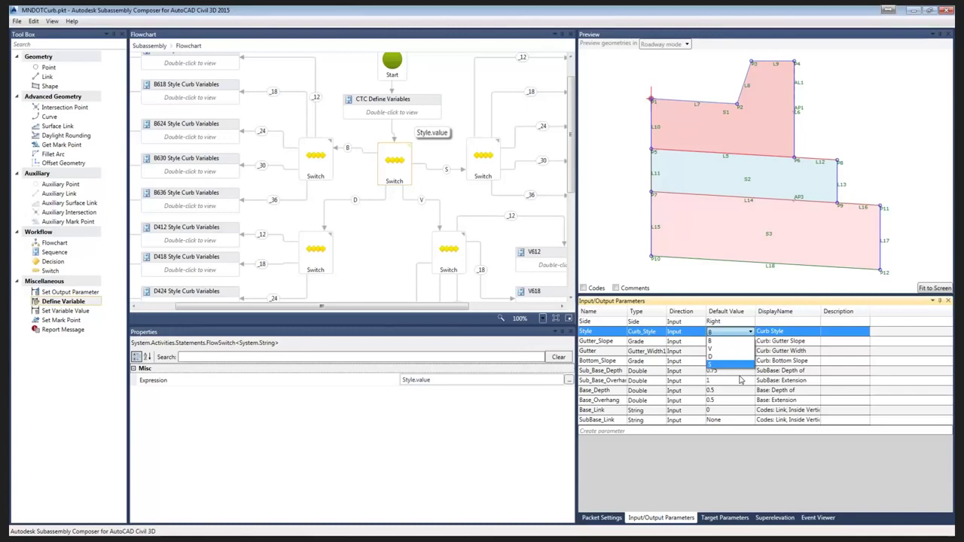
left_click(688, 469)
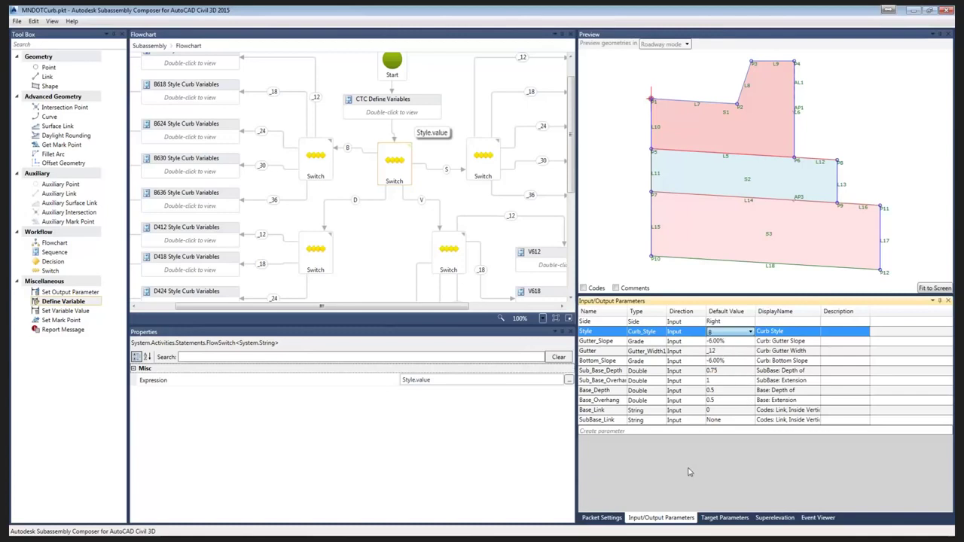
left_click(596, 352)
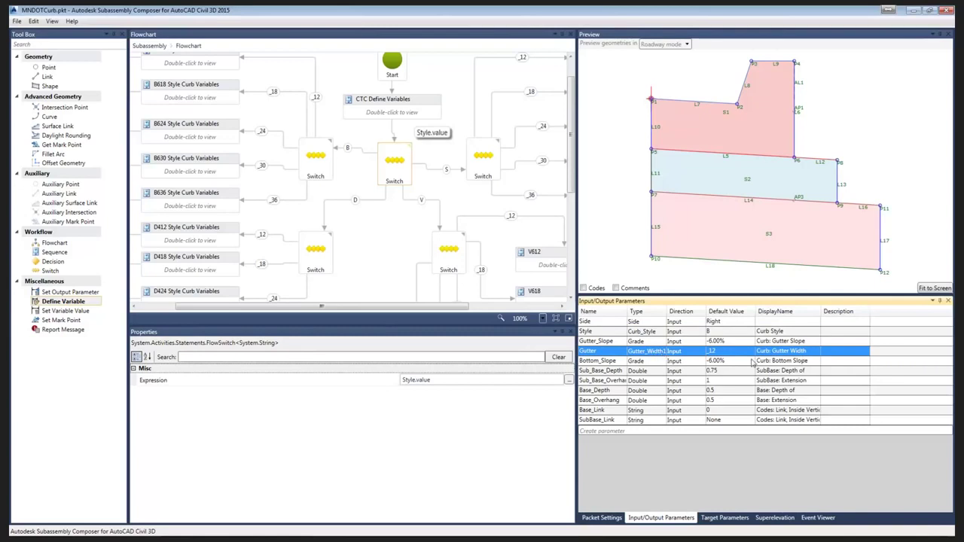
left_click(752, 353)
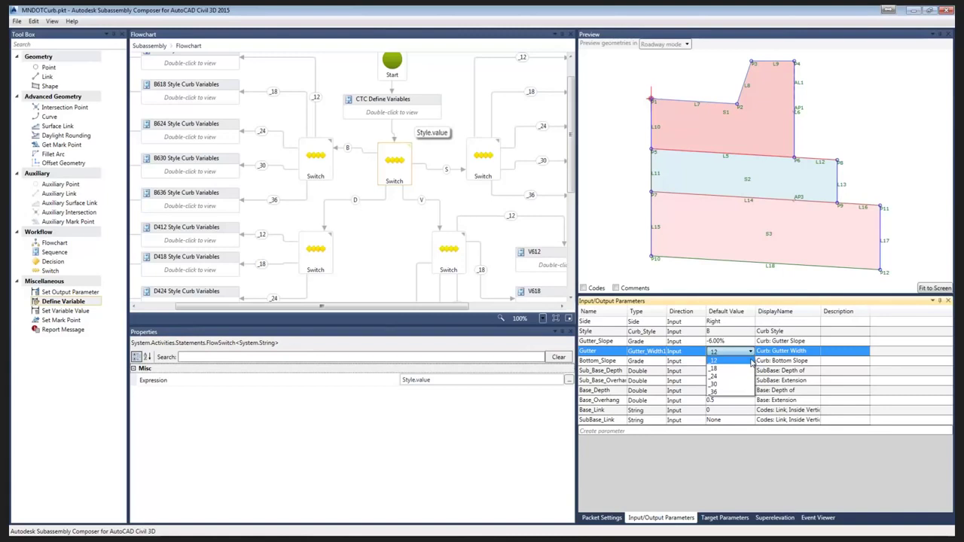
left_click(746, 361)
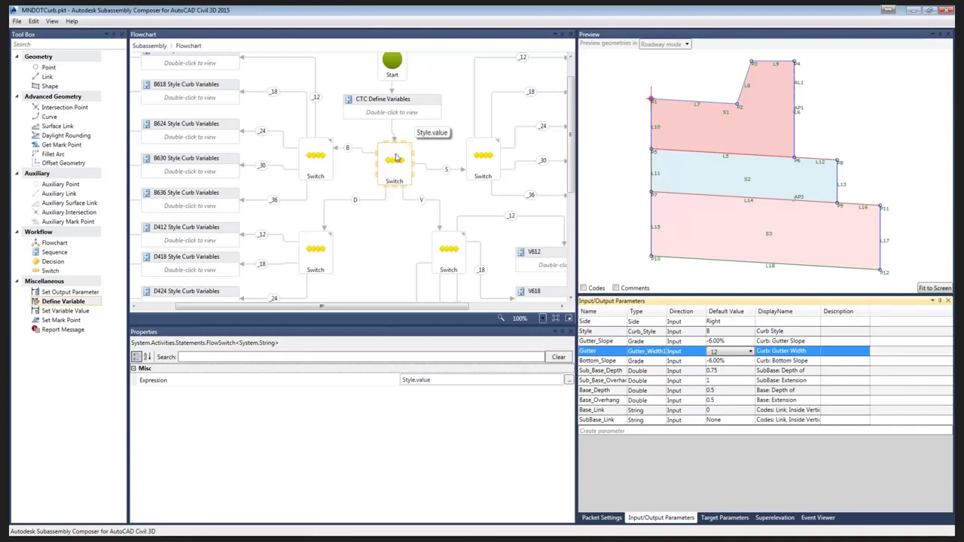
Step: Inspect the style switch below CTC Define Variables, its B case link, and the expression of the switch that link leads to
left_click(401, 166)
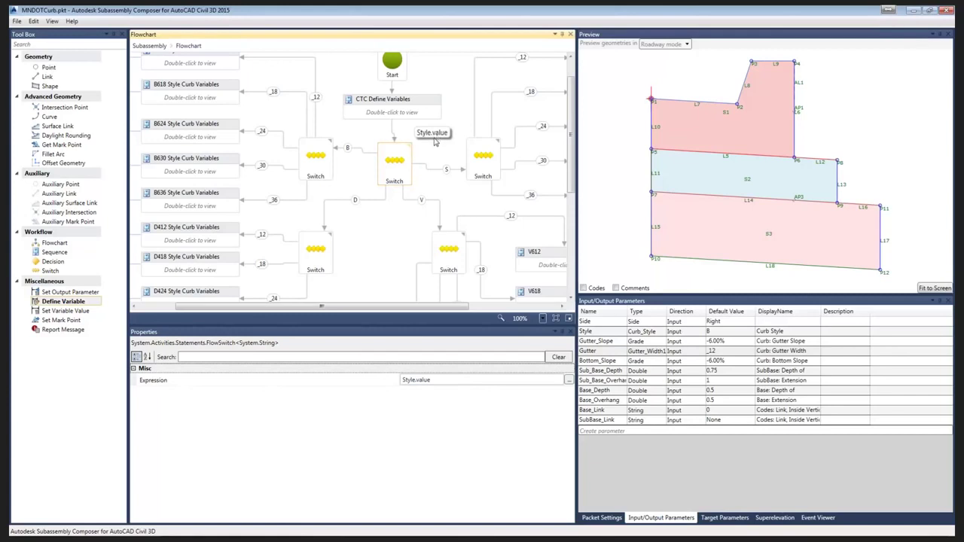
left_click(366, 153)
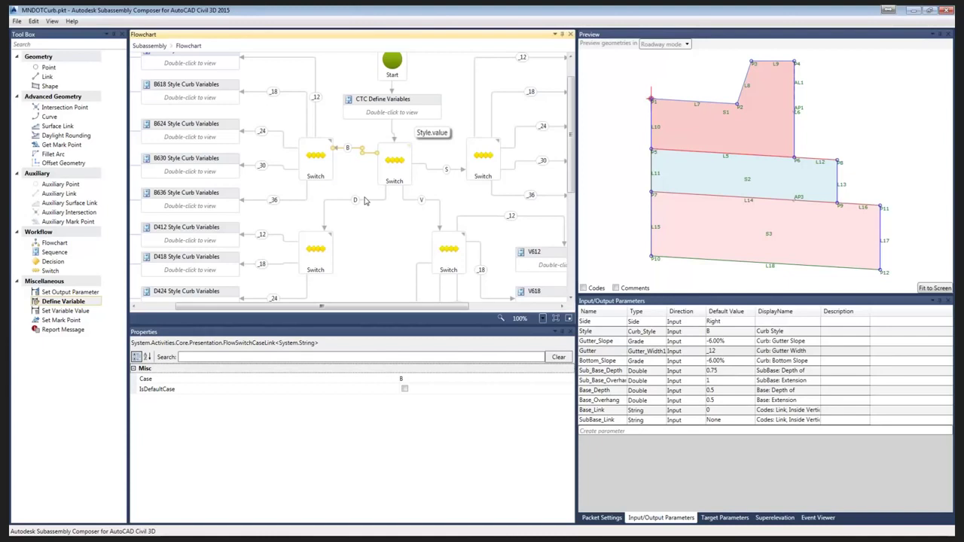
left_click(330, 146)
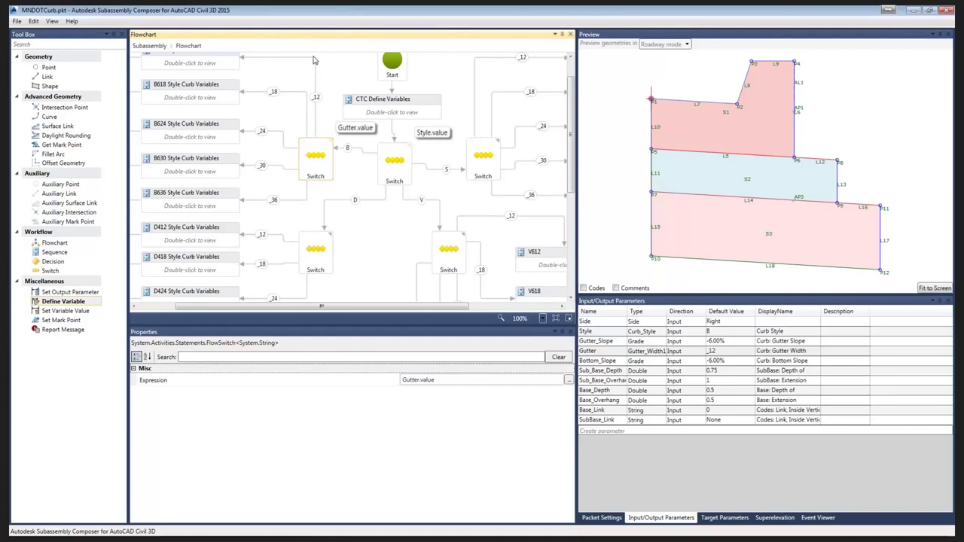
Step: Open the B612 Style Curb Variables sequence to review its variable settings, and return to the main flowchart
scroll(279, 91, "up", 1)
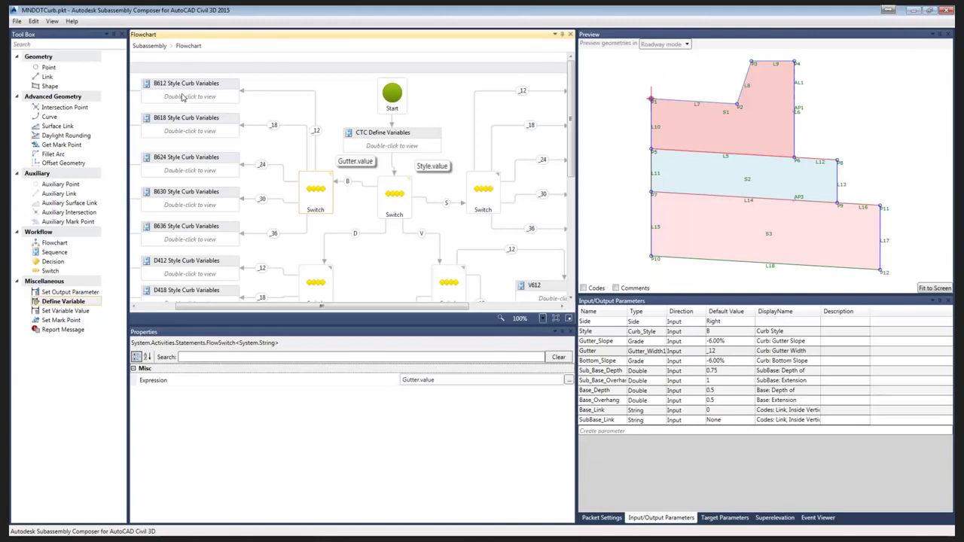
double_click(181, 101)
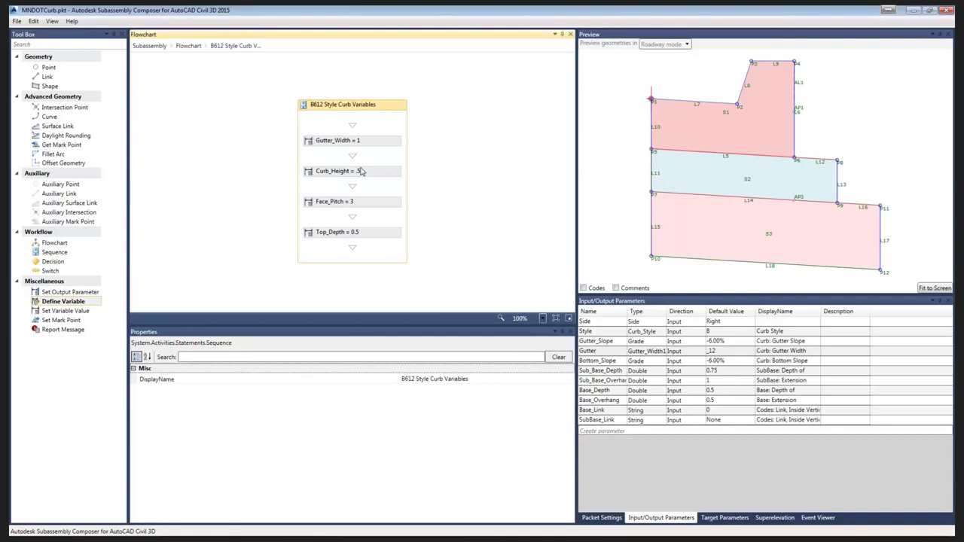
left_click(188, 46)
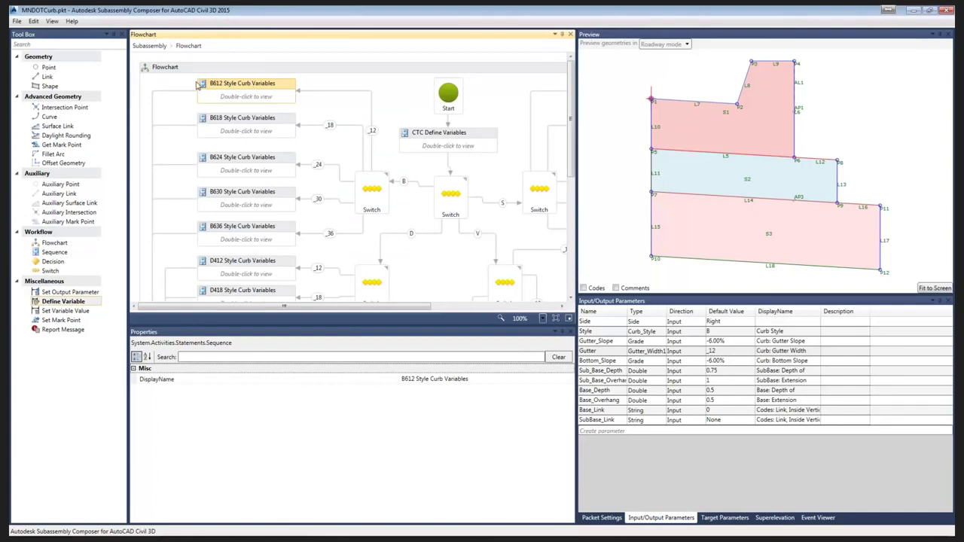
Step: Open the Curb sequence inside Geometry and inspect the properties of P1 and P2&L7
scroll(146, 132, "down", 3)
scroll(146, 134, "down", 4)
scroll(146, 141, "down", 4)
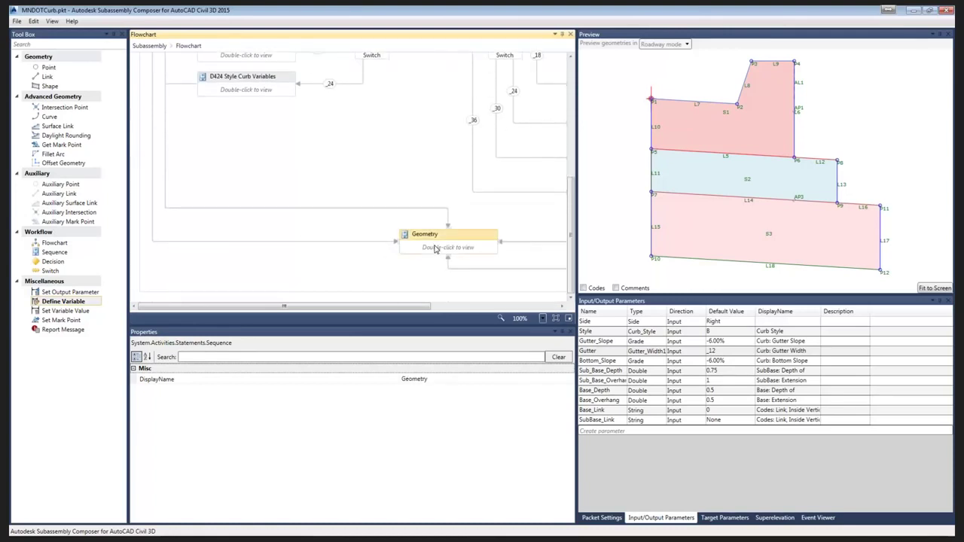
double_click(435, 250)
double_click(361, 152)
left_click(364, 96)
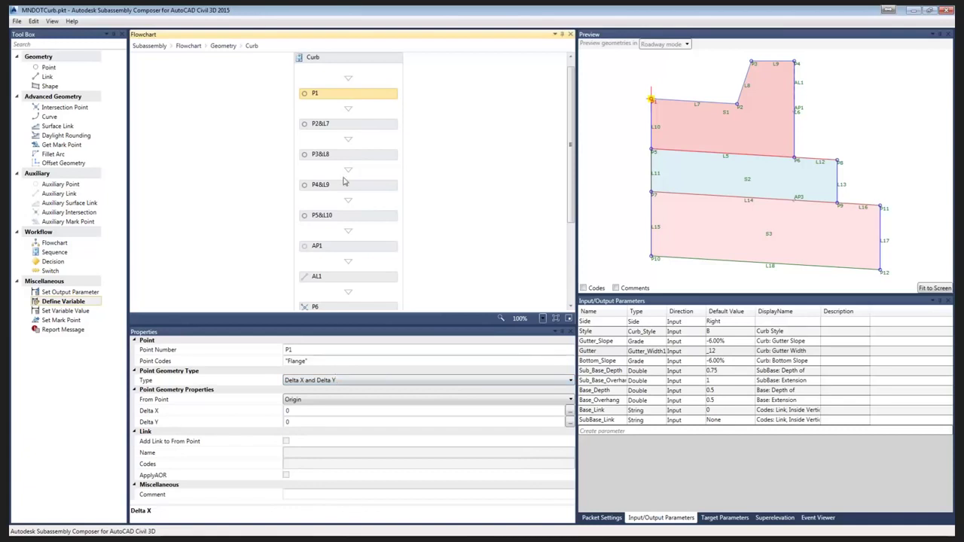
left_click(330, 126)
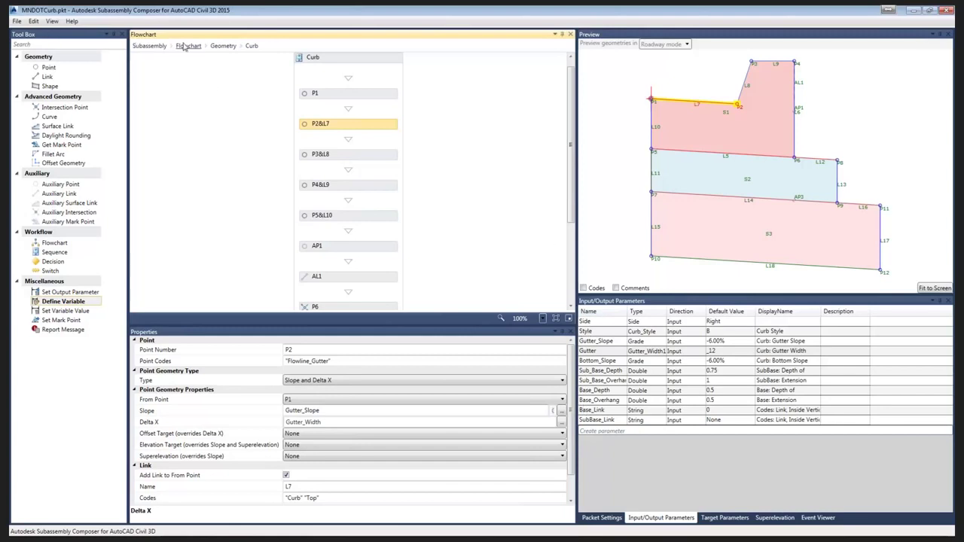
Step: Go back to the B612 Style Curb Variables sequence, recheck its variable settings, and return to the main flowchart
left_click(149, 46)
scroll(324, 105, "up", 3)
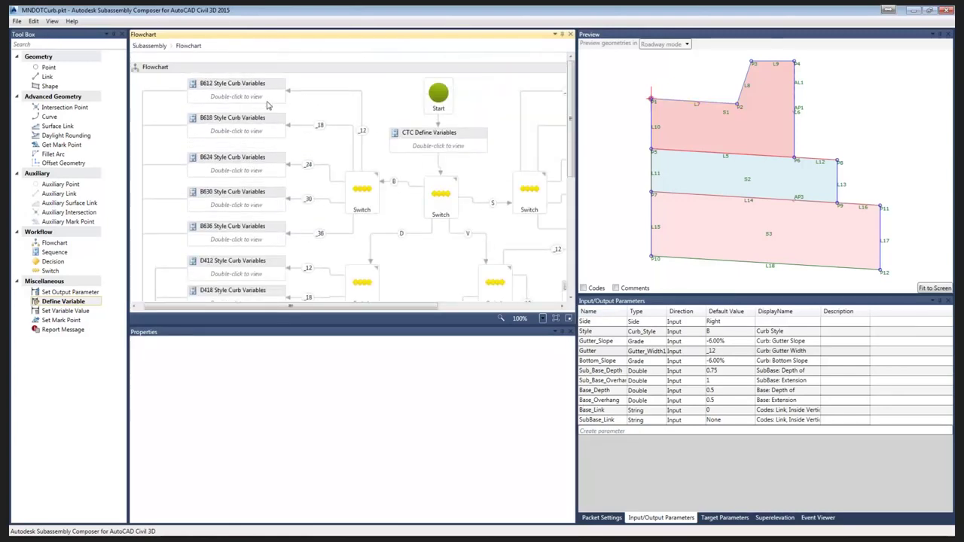
double_click(245, 100)
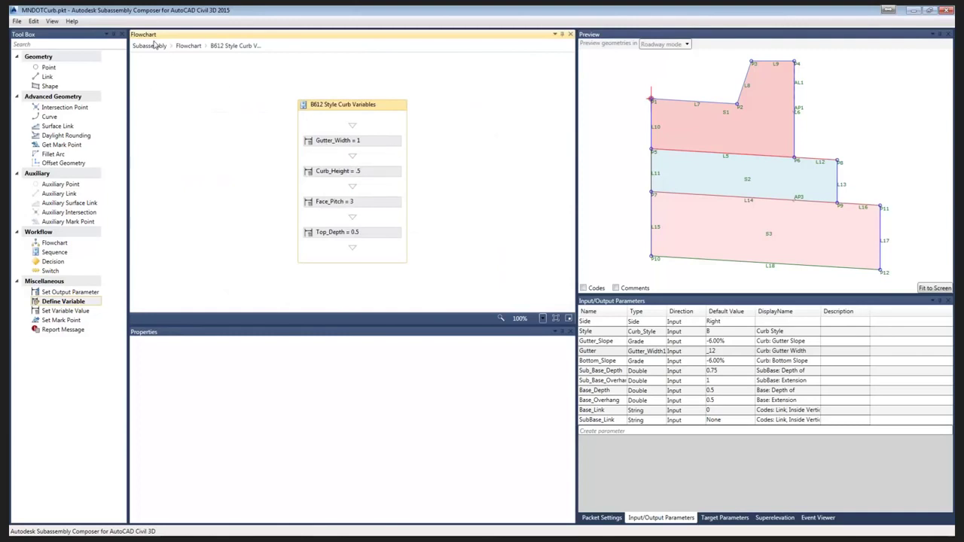
left_click(189, 46)
Step: Reopen the Curb sequence inside Geometry and inspect the slope and Delta Y definitions of P3&L8
scroll(431, 272, "down", 5)
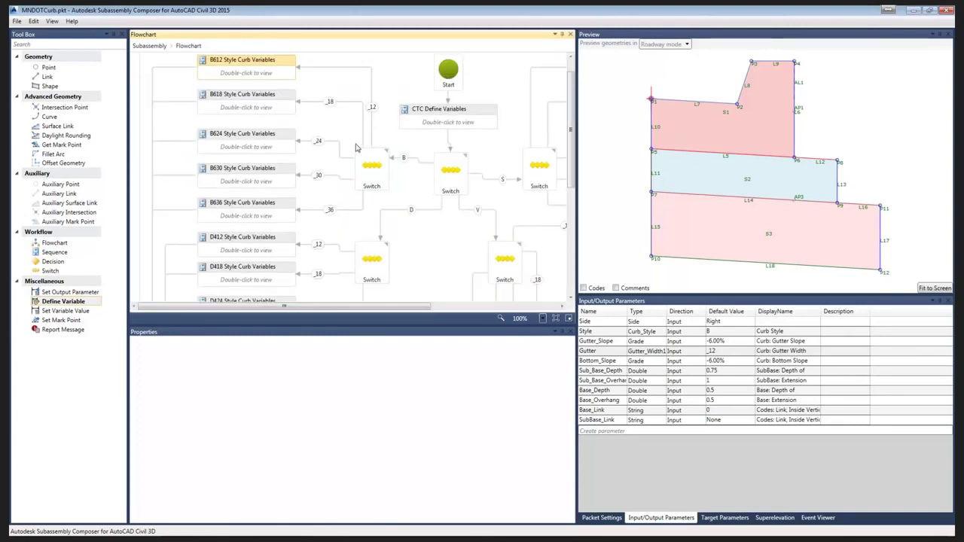
double_click(438, 259)
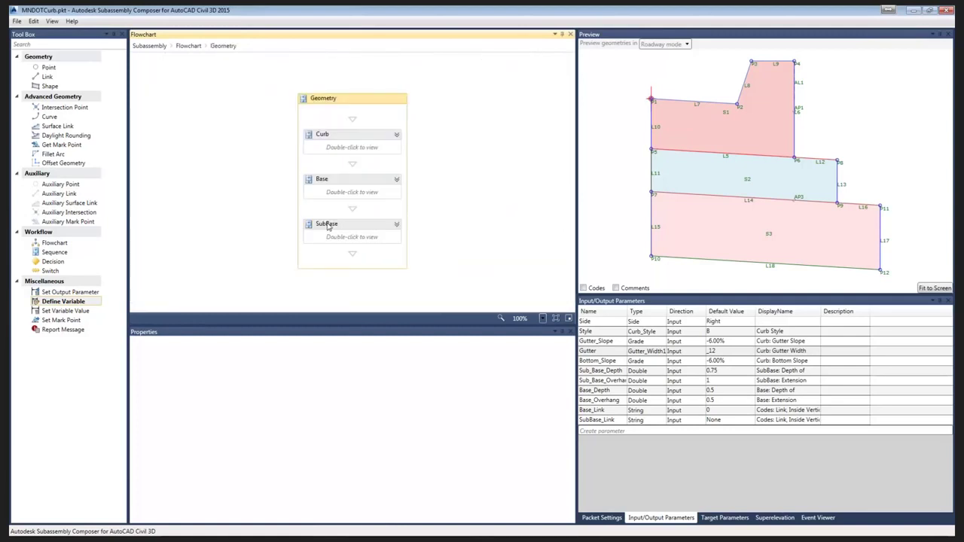
double_click(336, 151)
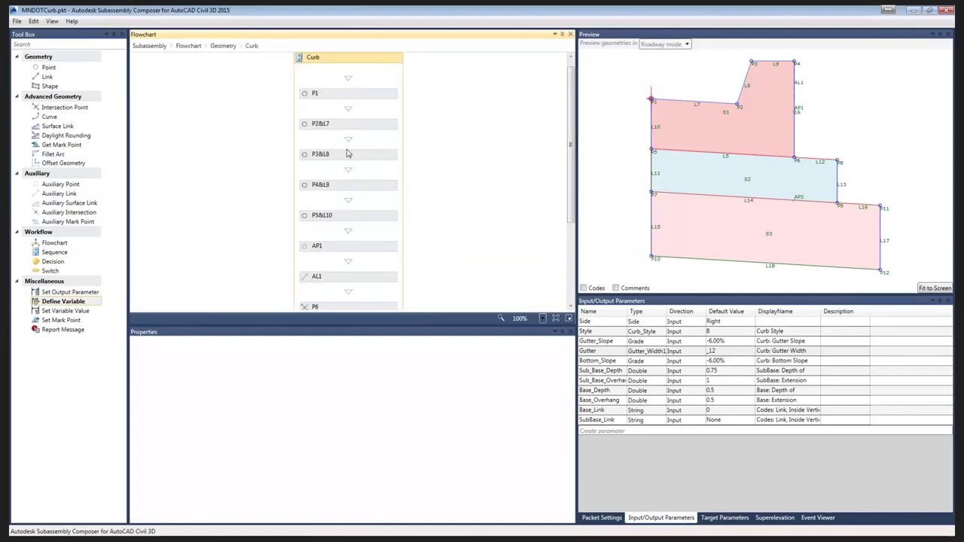
left_click(348, 155)
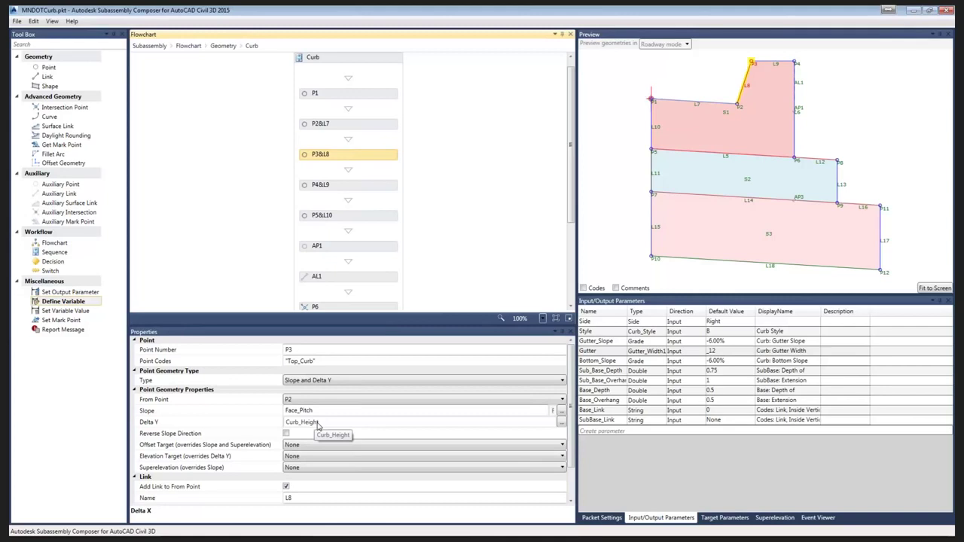
Step: Review the variable settings in the B618 Style Curb Variables sequence and return to the main flowchart
left_click(189, 46)
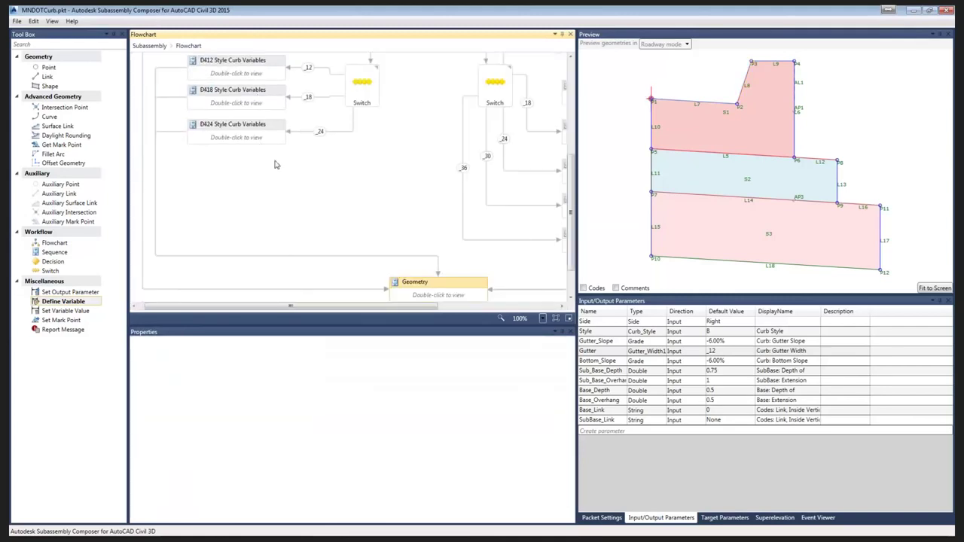
scroll(274, 165, "up", 6)
scroll(264, 164, "up", 2)
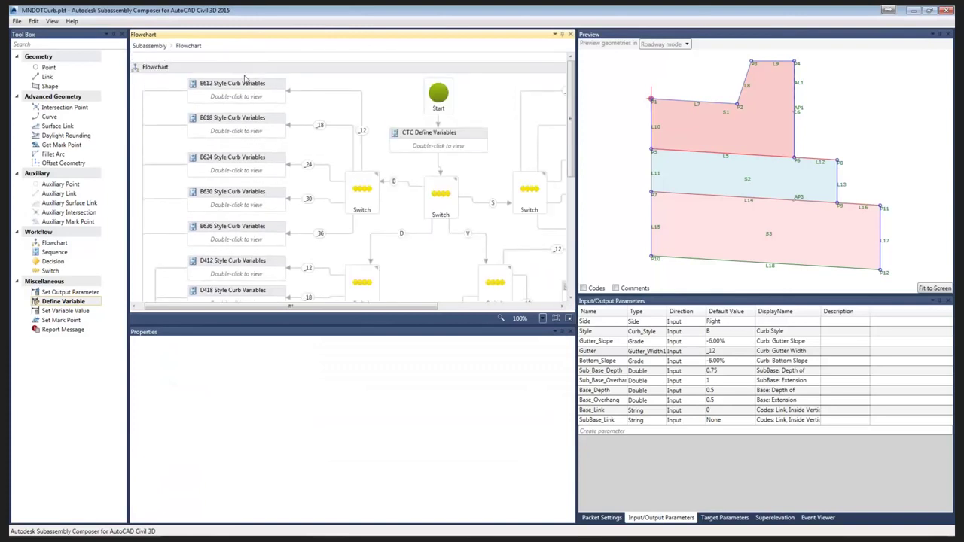
double_click(233, 132)
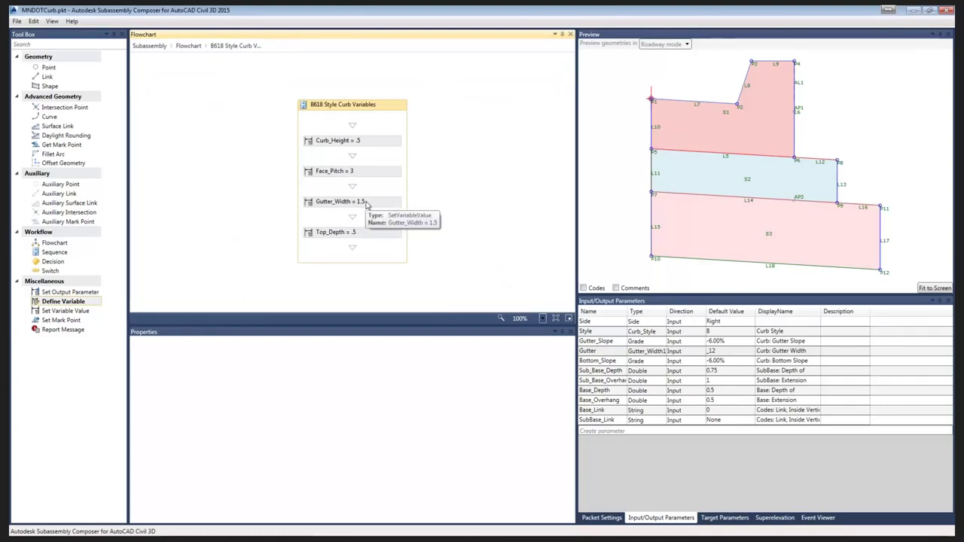
left_click(187, 45)
Step: Trace the flowchart from the B-style gutter switch to Geometry, and inspect shape S1 at the end of the Curb sequence
scroll(444, 275, "down", 10)
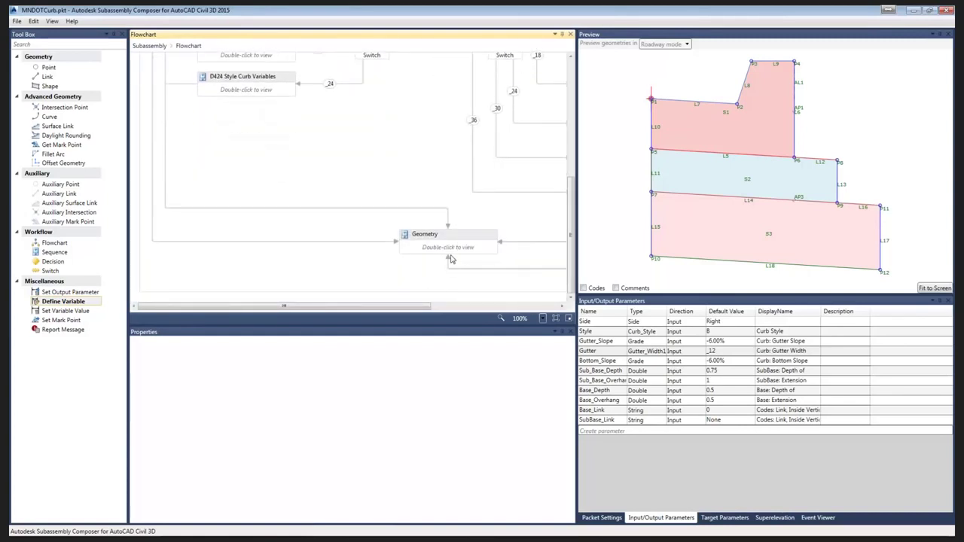
scroll(395, 220, "up", 10)
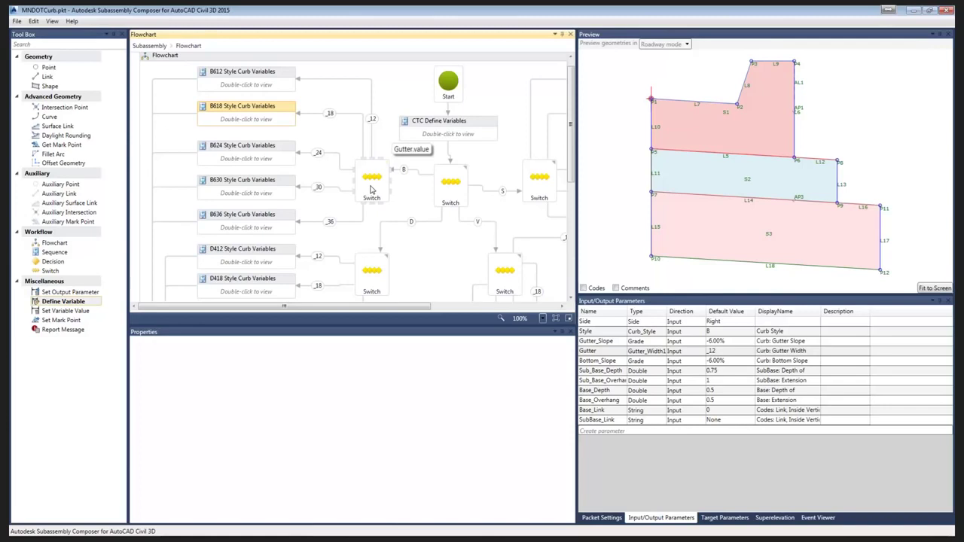
scroll(406, 219, "down", 5)
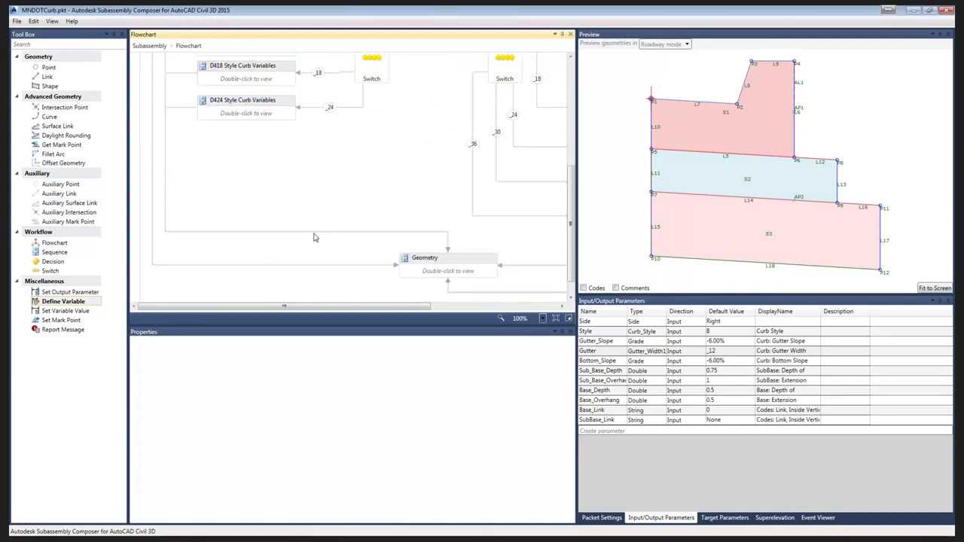
double_click(443, 248)
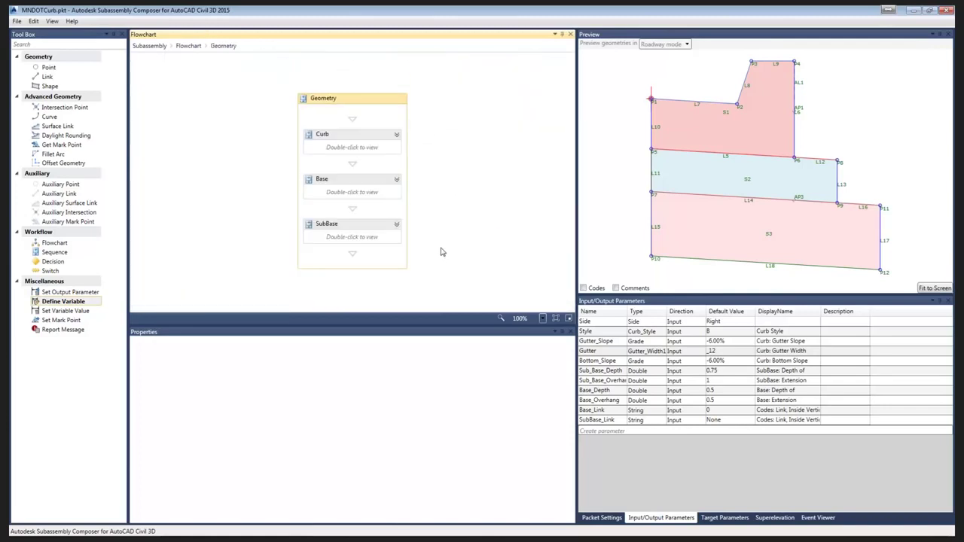
double_click(365, 148)
scroll(364, 148, "down", 5)
left_click(328, 272)
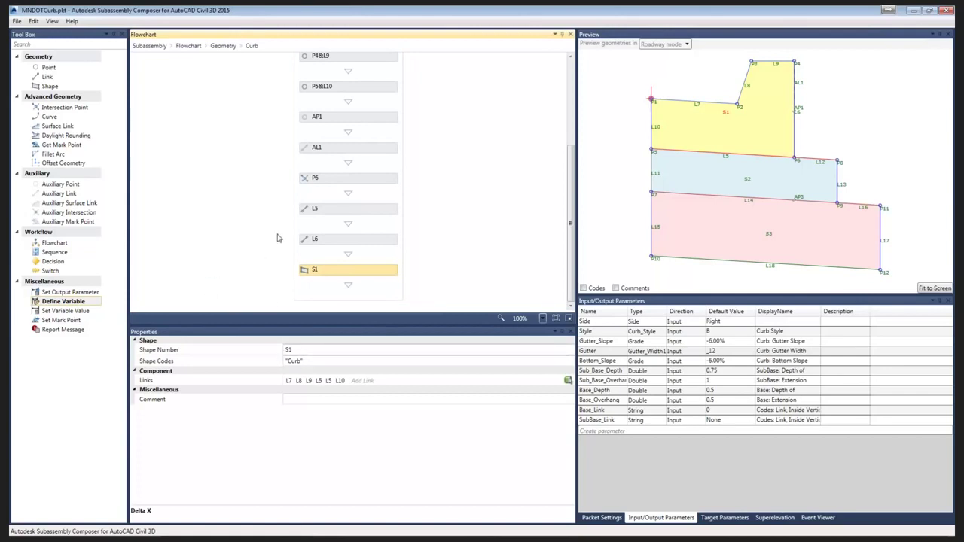
Step: Open the Base sequence inside Geometry and inspect the properties of P7&L11, P8&L12, P9&L13, L14 and S2
left_click(224, 46)
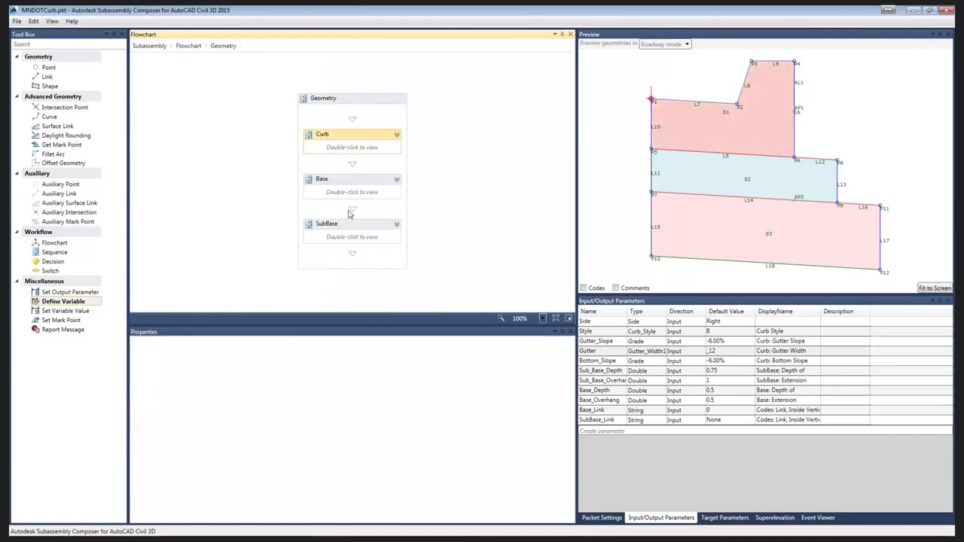
double_click(342, 192)
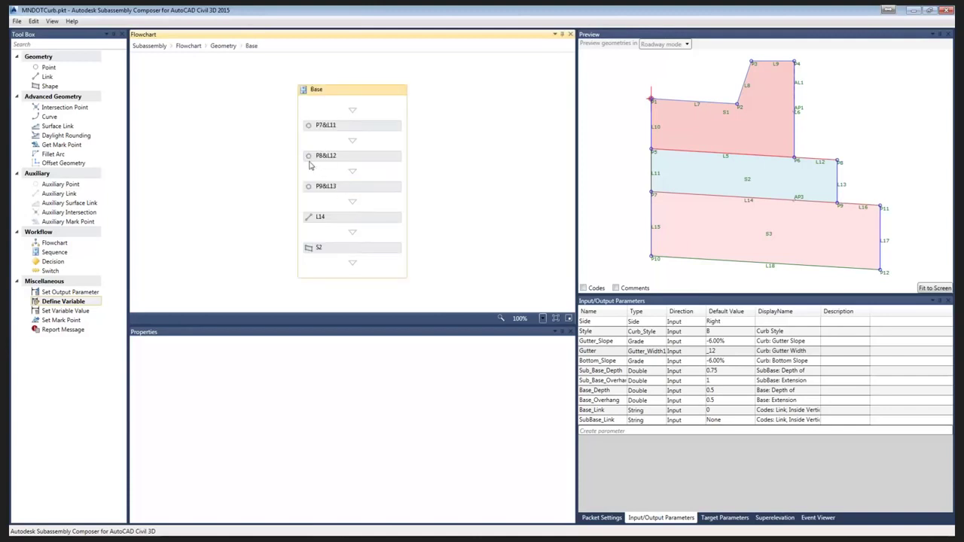
left_click(343, 127)
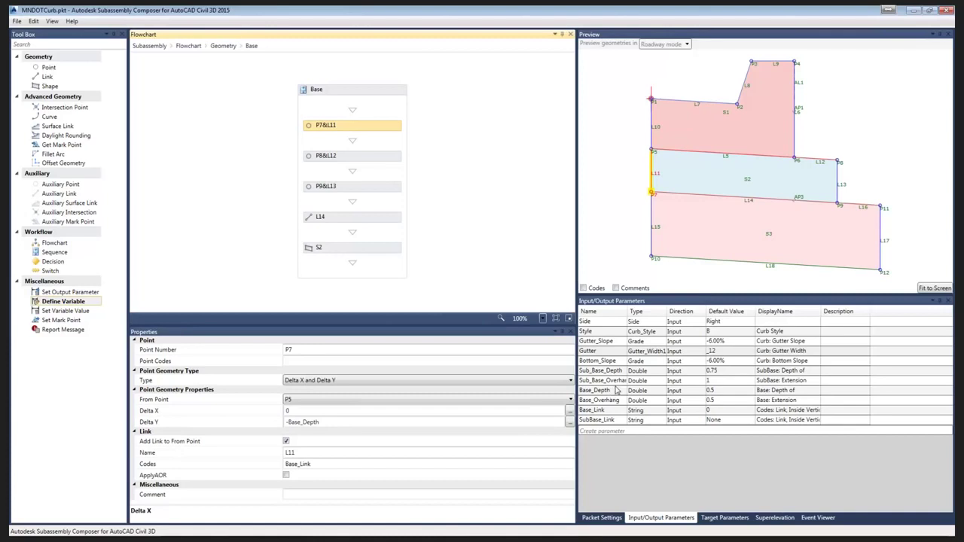
left_click(363, 162)
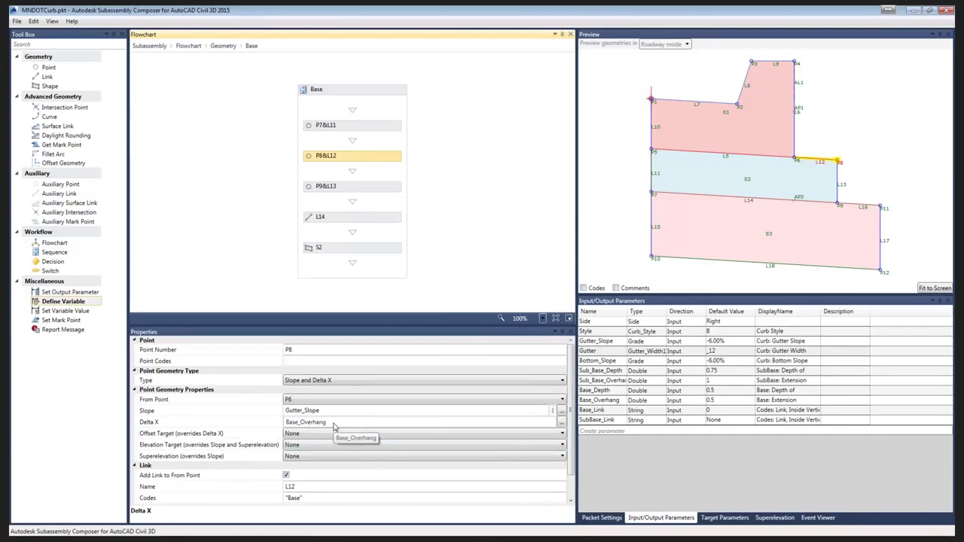
left_click(362, 190)
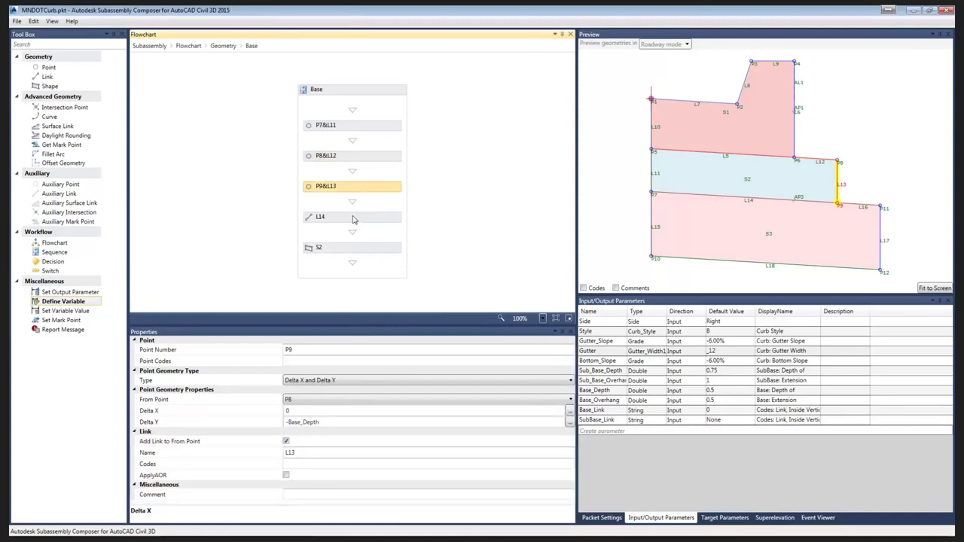
left_click(354, 219)
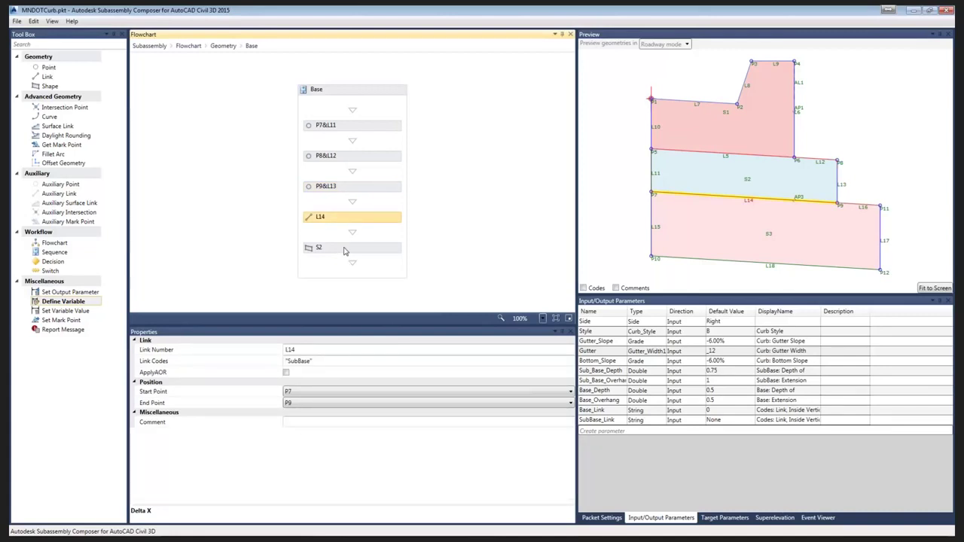
left_click(344, 251)
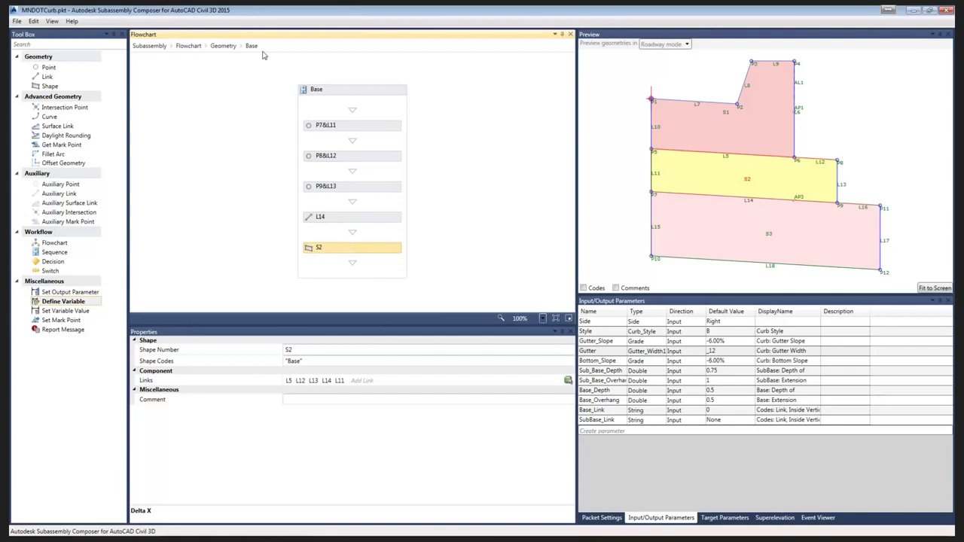
Step: Open the SubBase sequence inside Geometry and inspect the properties of P10&L15, AP3, P11, L16, P12&L17, L18 and S3
left_click(223, 46)
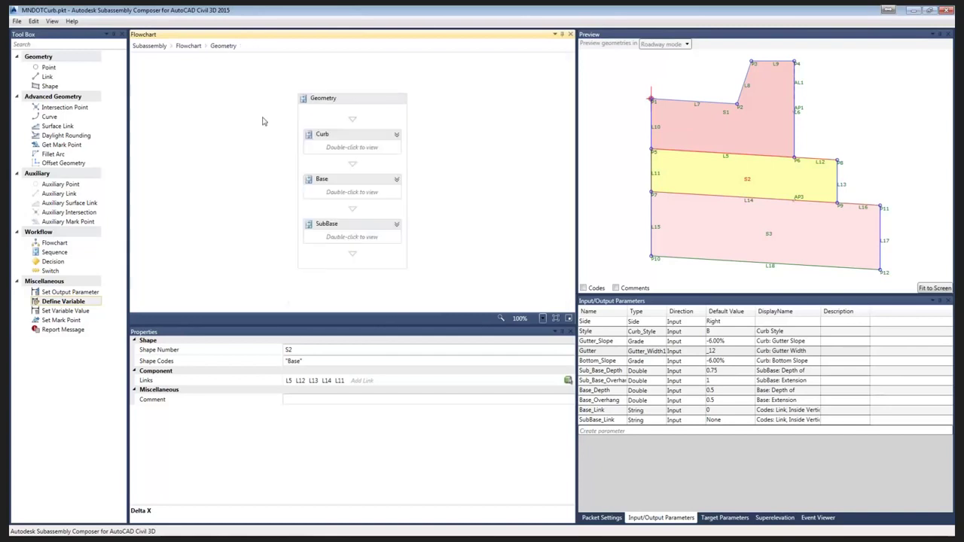
double_click(340, 230)
left_click(347, 98)
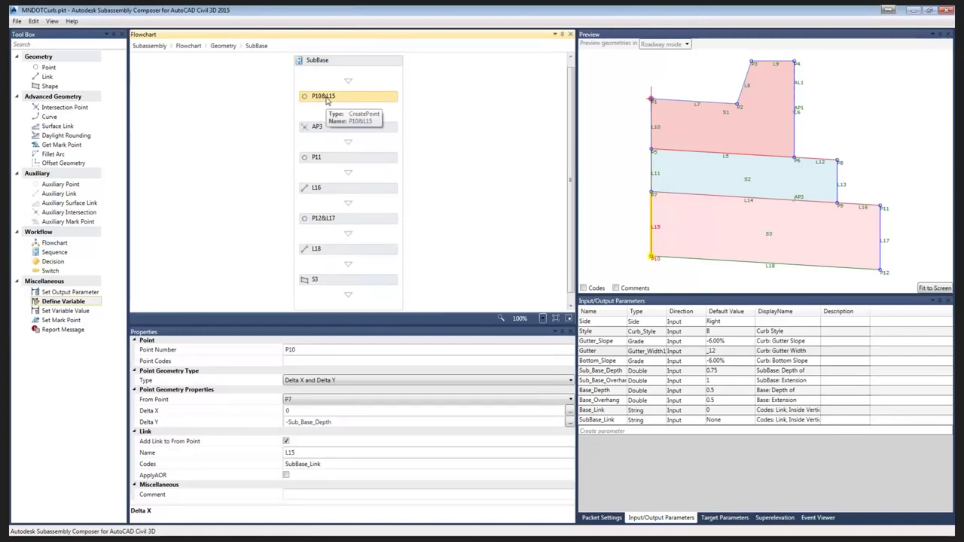
left_click(331, 127)
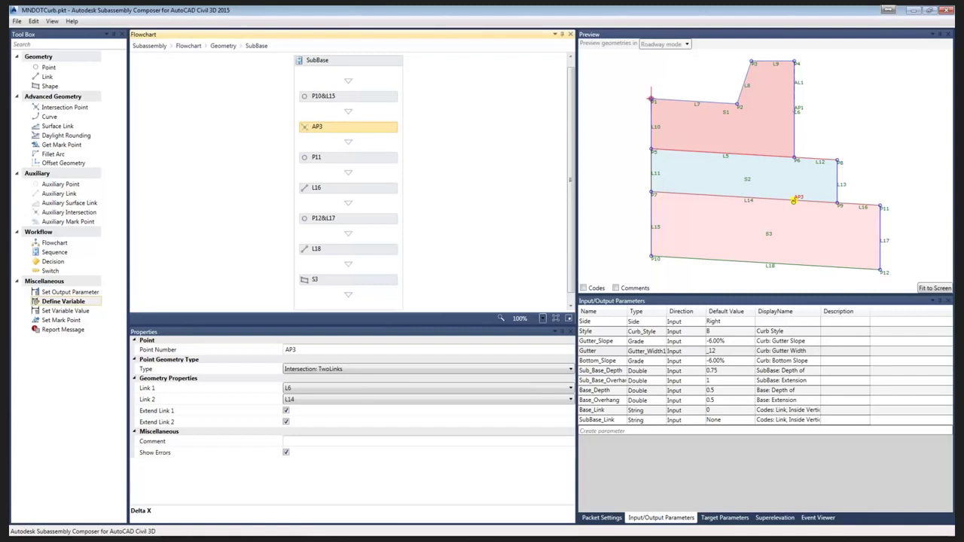
left_click(391, 158)
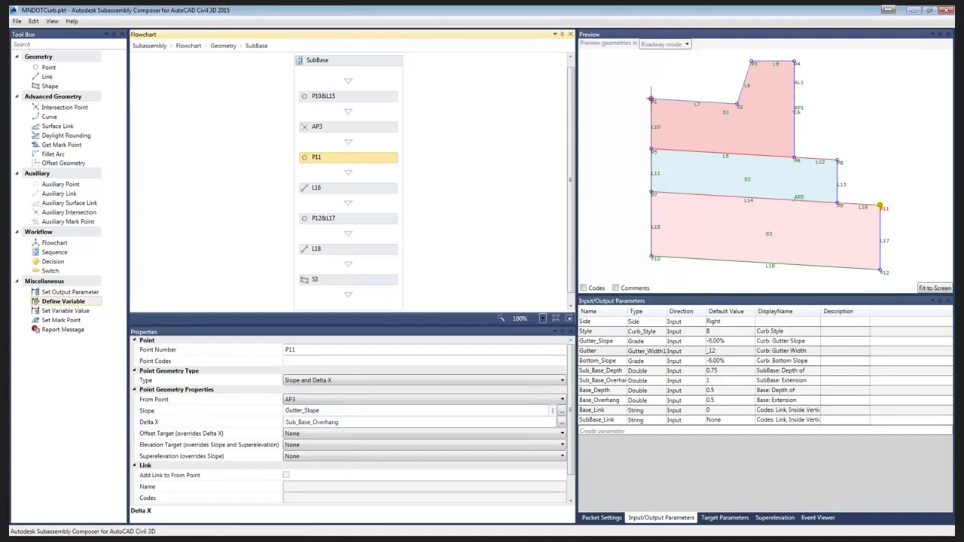
left_click(352, 192)
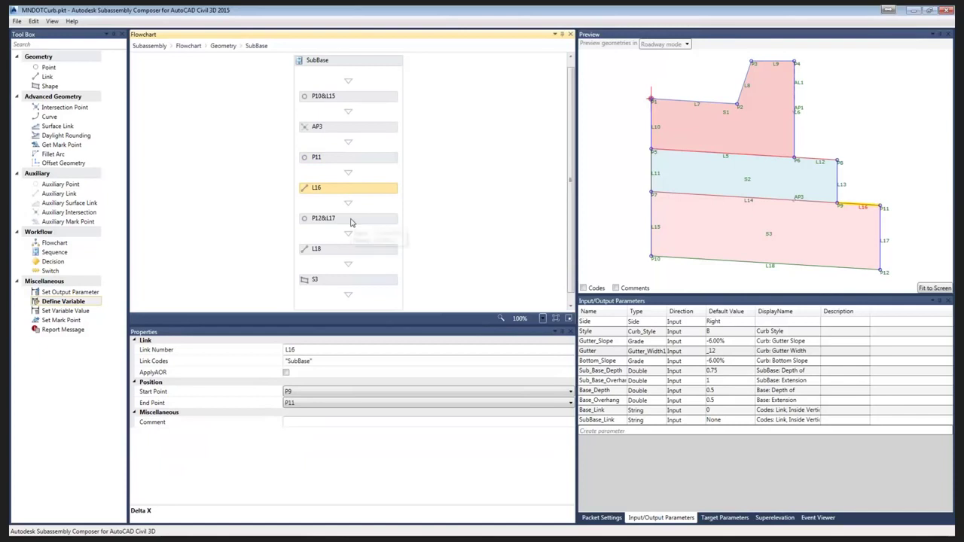
left_click(352, 220)
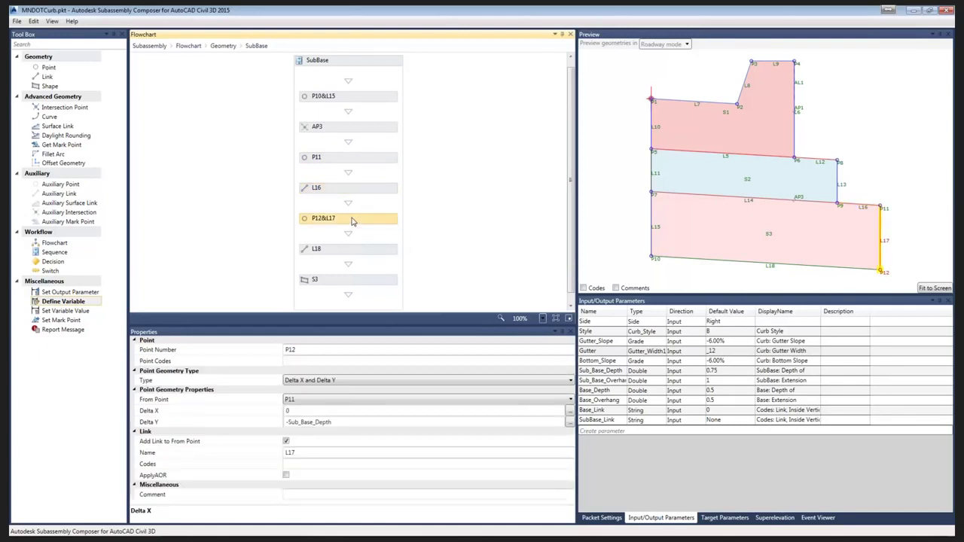
left_click(361, 250)
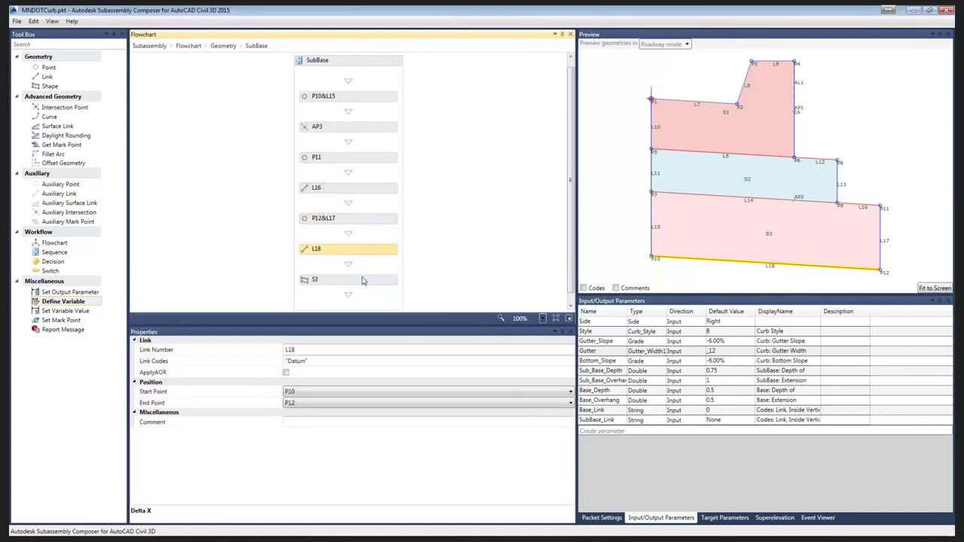
left_click(366, 280)
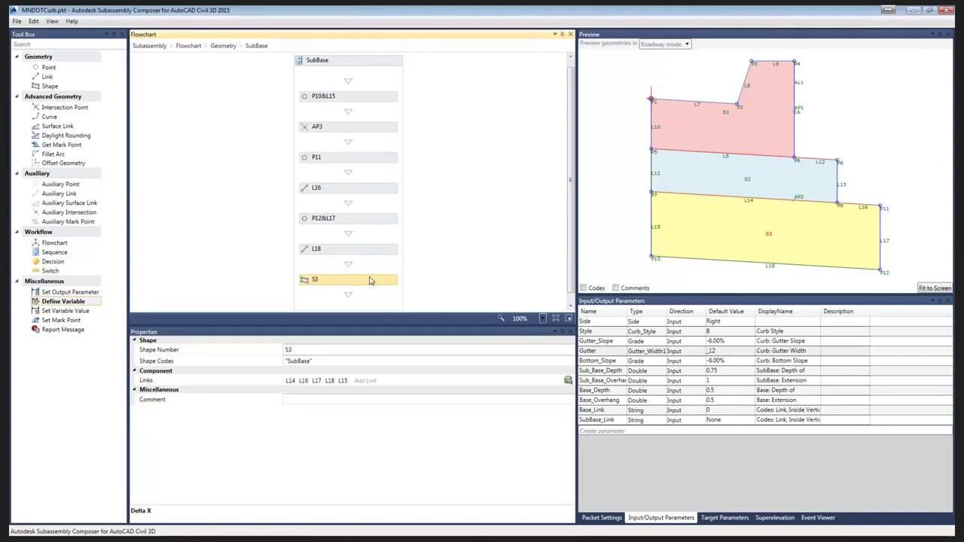
Step: Return to the main flowchart and set its zoom to 75 percent to view the switches and Geometry together
left_click(223, 46)
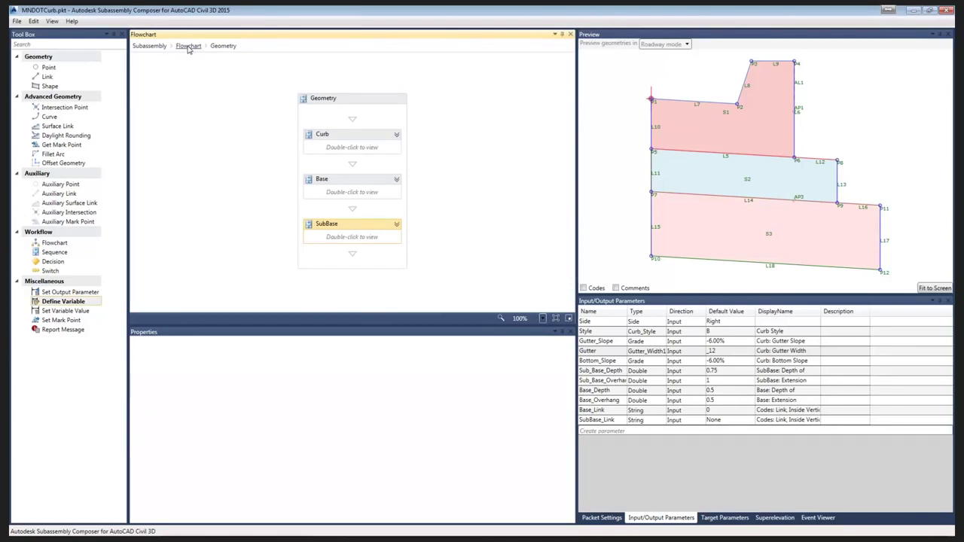
left_click(188, 46)
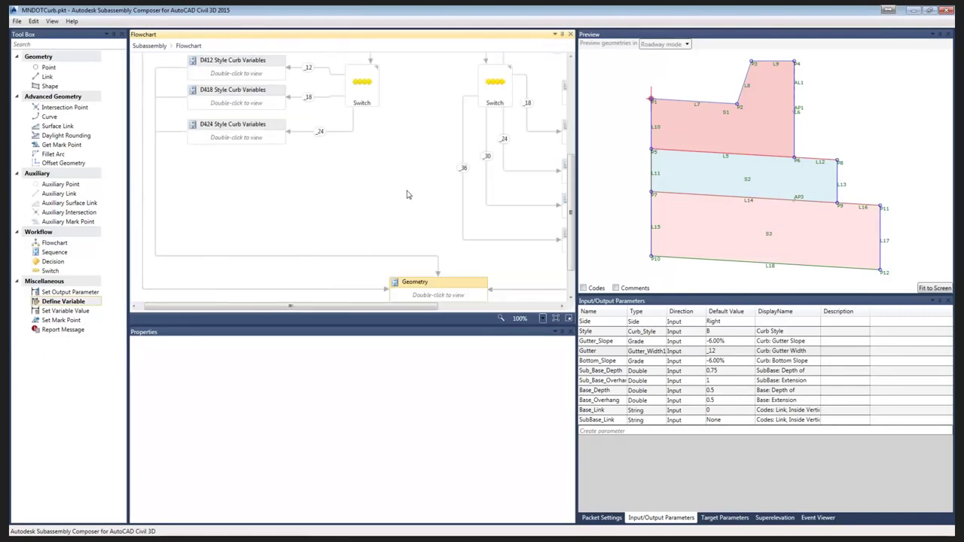
scroll(404, 194, "down", 1)
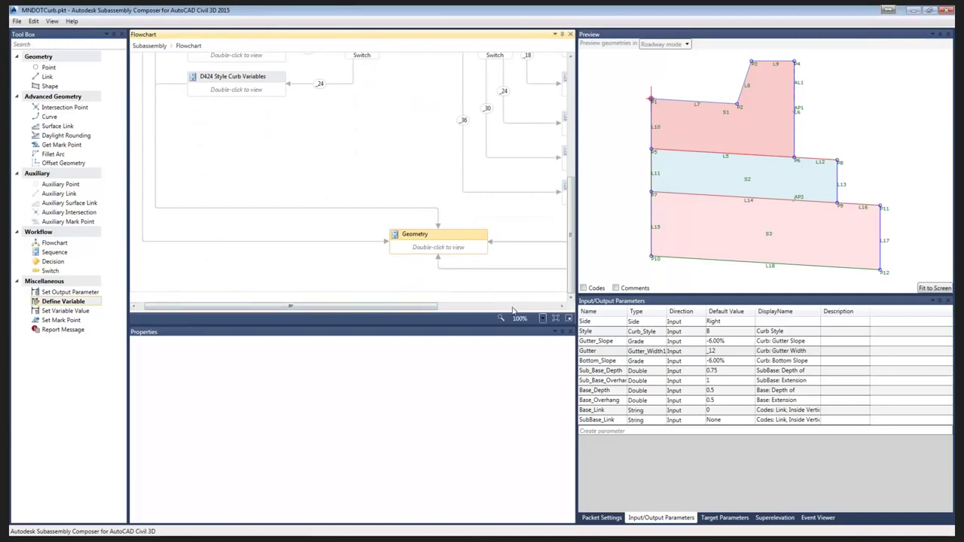
left_click_drag(412, 307, 532, 309)
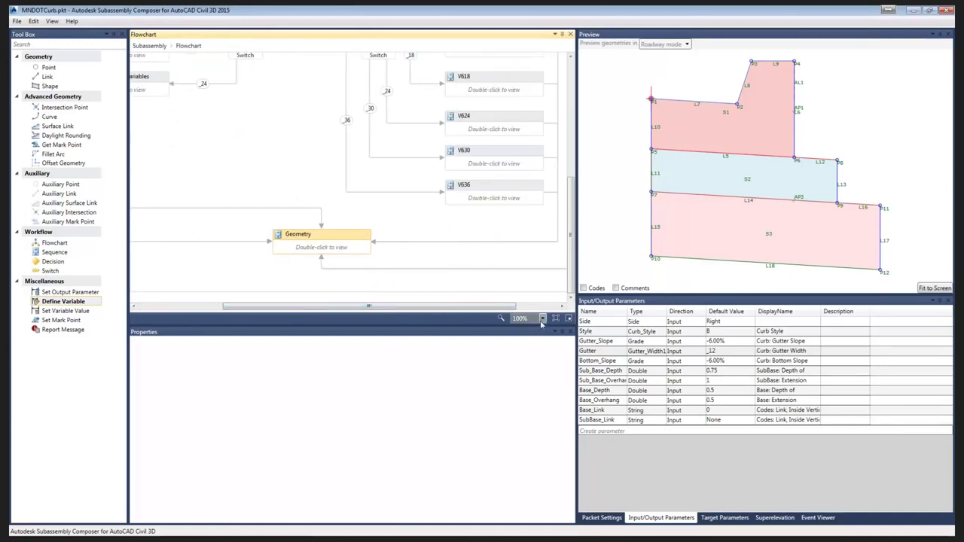
type("75")
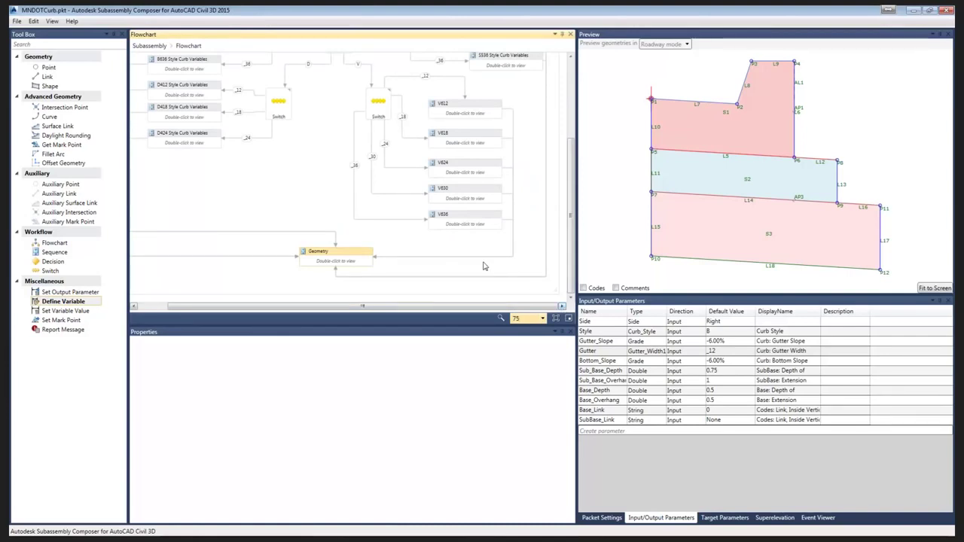
key("Return")
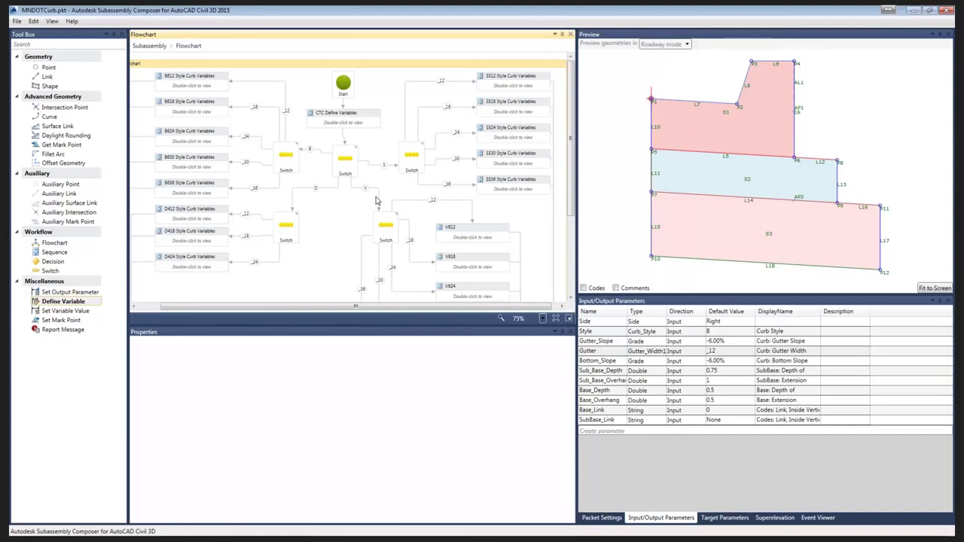
Step: Trace the S-style gutter switch, review the variable values in S512 Style Curb Variables, and return to the main flowchart
scroll(365, 216, "down", 1)
scroll(343, 163, "up", 1)
scroll(437, 188, "down", 1)
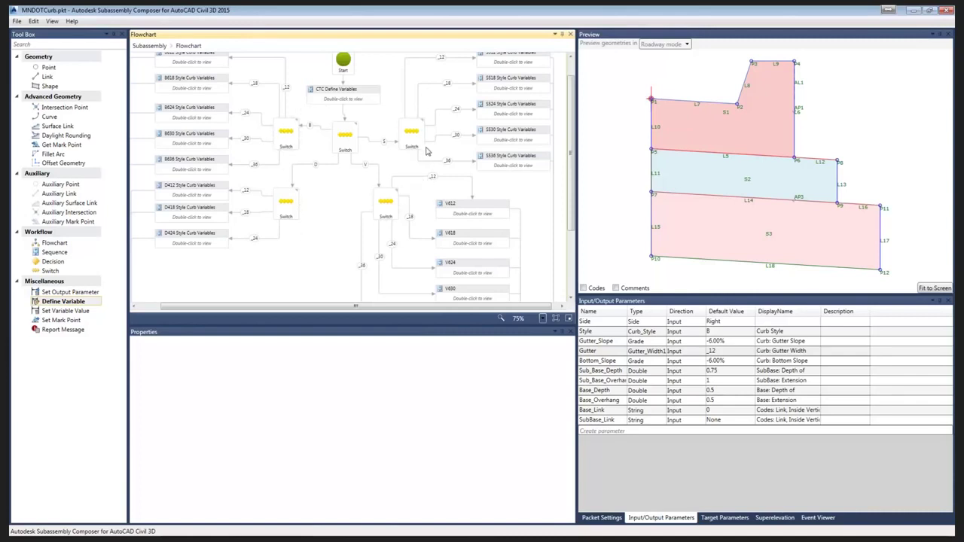
scroll(456, 136, "up", 1)
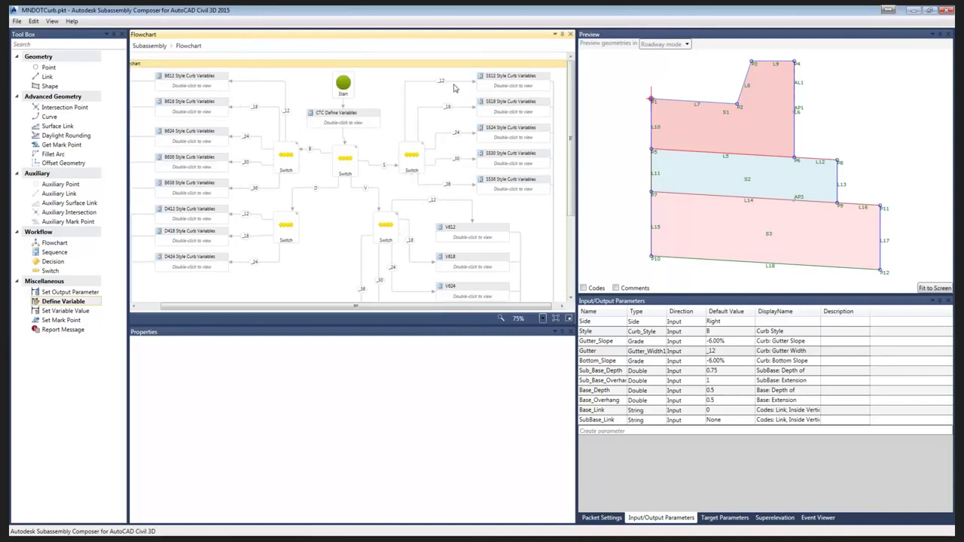
double_click(495, 85)
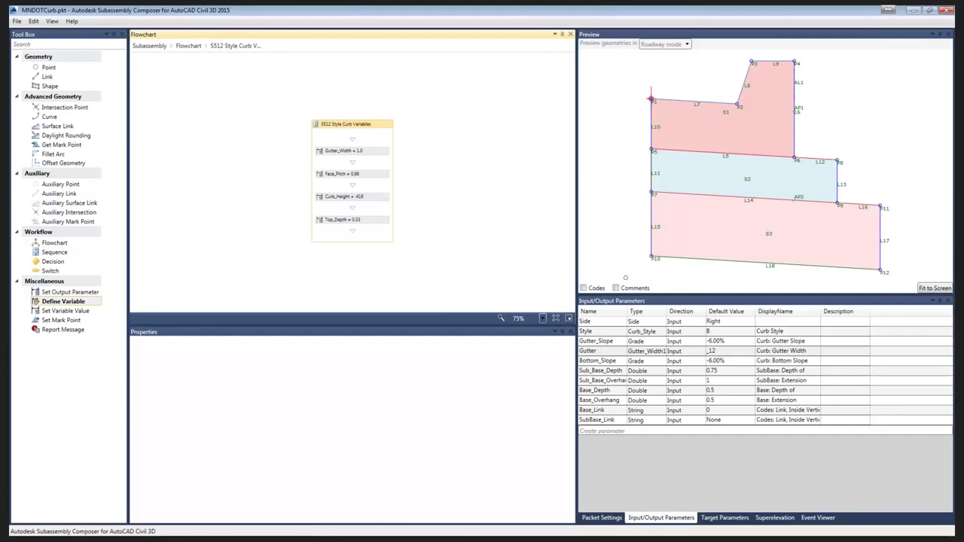
left_click(190, 47)
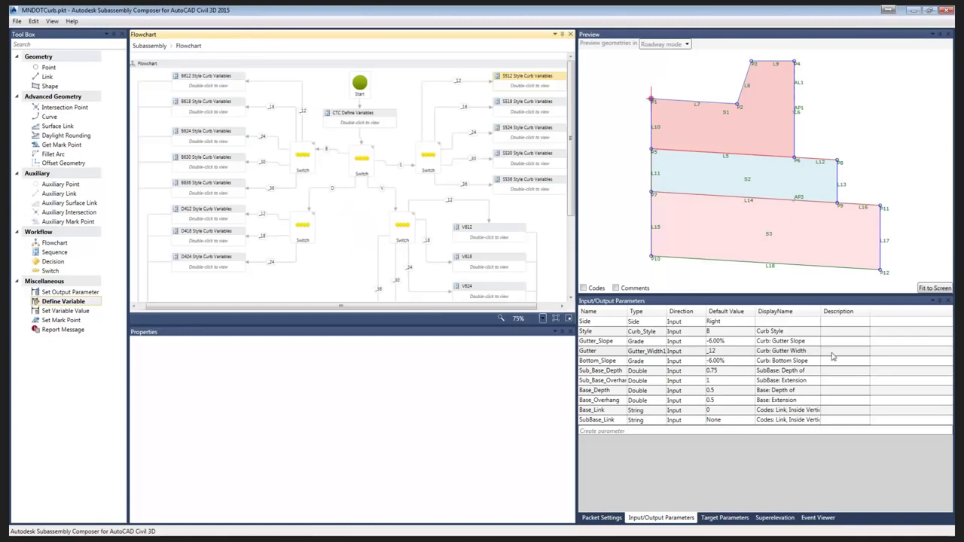
Step: Set the default value of the Style parameter to S to preview that curb shape
left_click(728, 333)
left_click(731, 337)
left_click(713, 370)
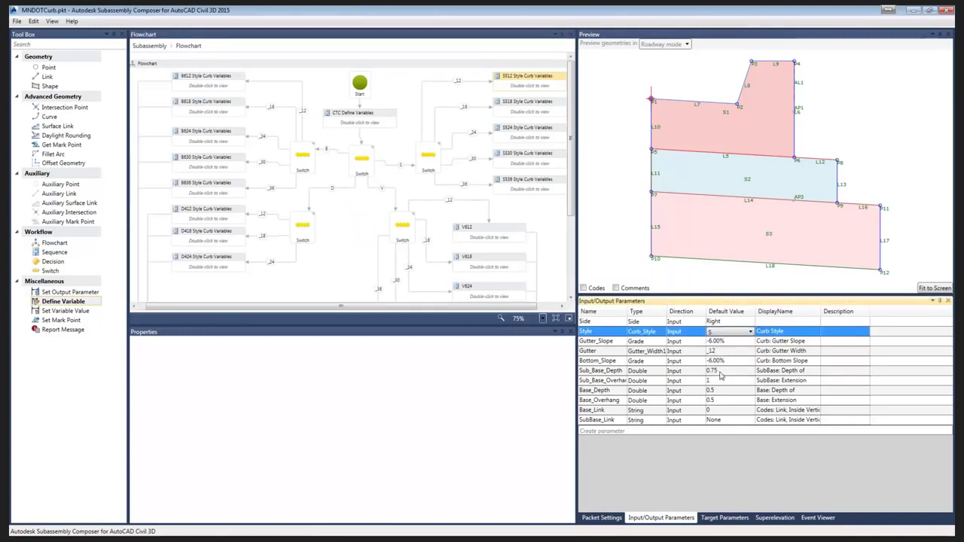
left_click(728, 366)
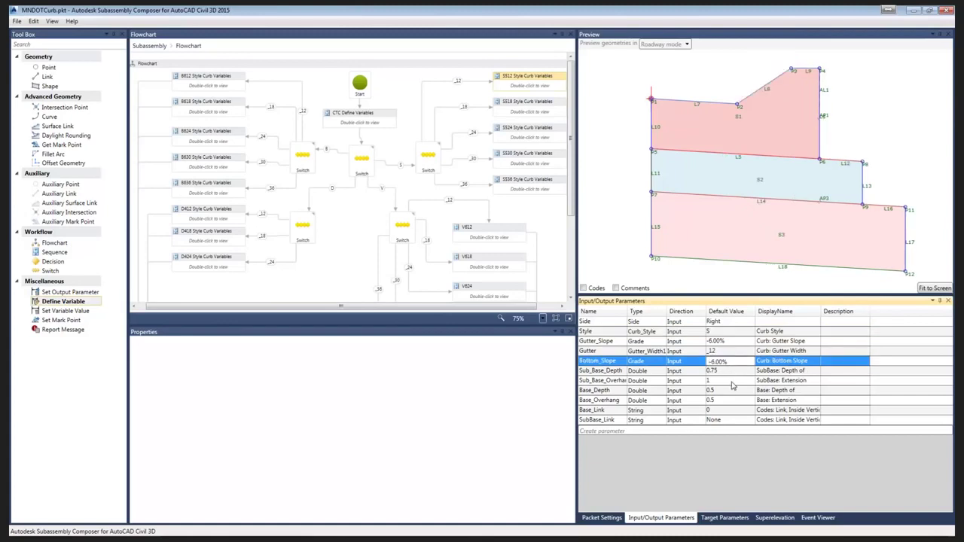
Step: Set the default value of the Style parameter to V to preview that curb shape
left_click(728, 335)
left_click(728, 335)
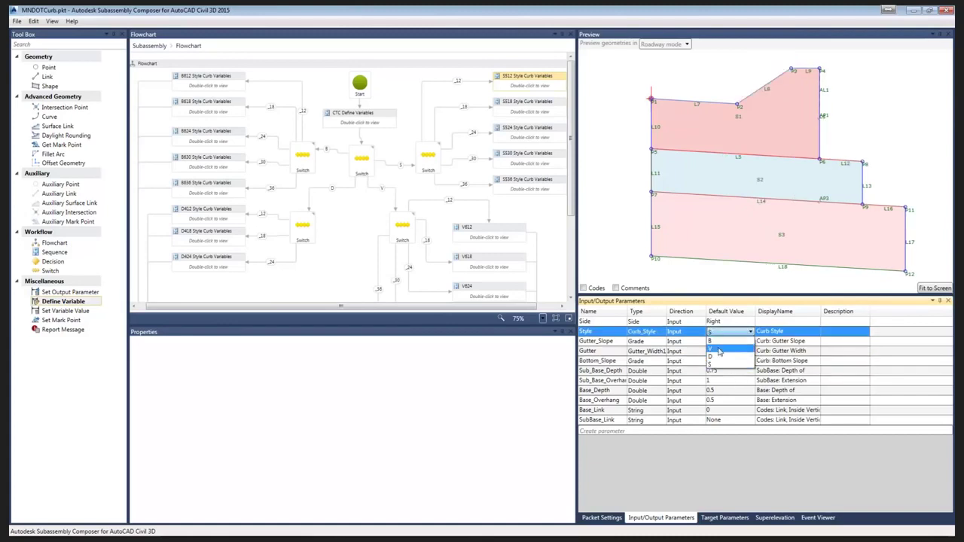
left_click(720, 349)
left_click(731, 371)
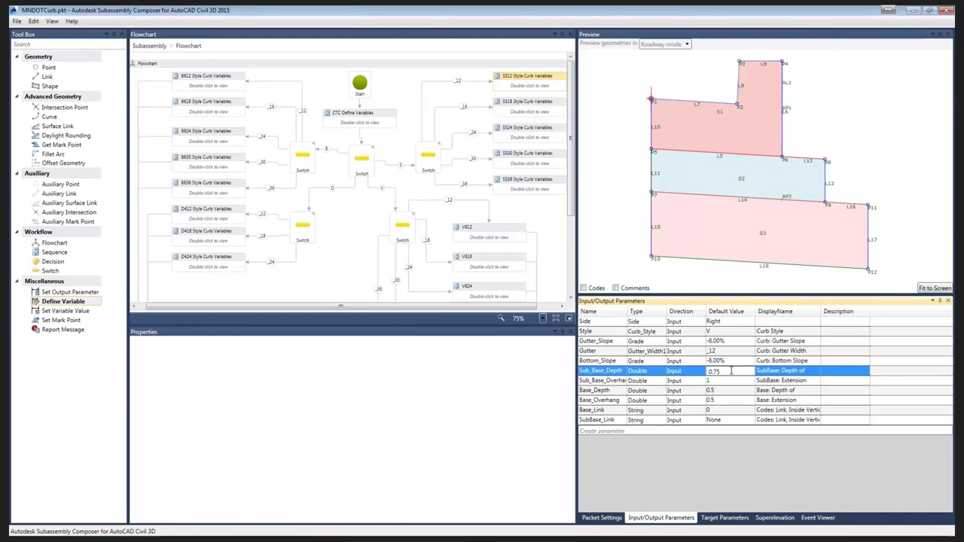
Step: Set the default value of the Style parameter to D to preview that curb shape
left_click(725, 336)
left_click(725, 336)
left_click(725, 361)
left_click(727, 370)
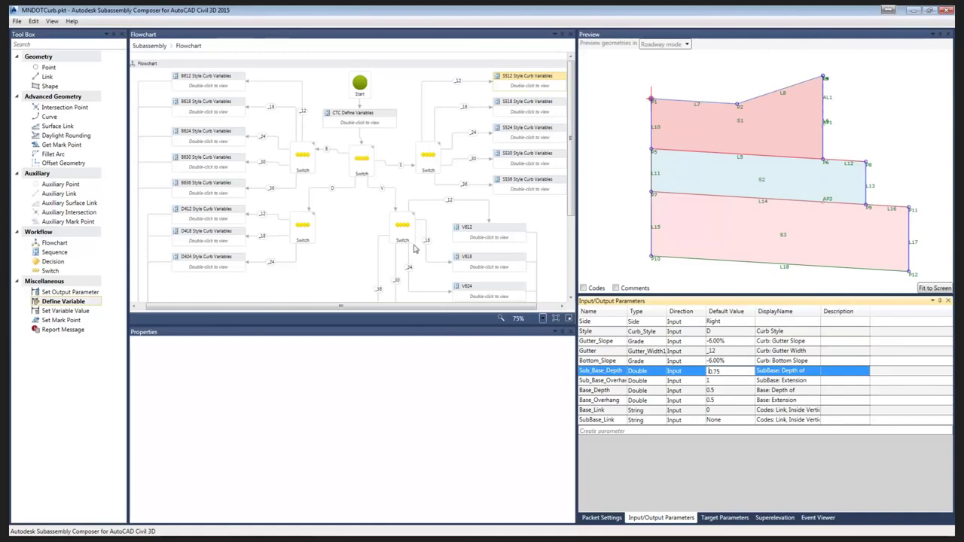
Step: Check where the flowchart branches meet at Geometry, review the packet settings, and switch to AutoCAD Civil 3D
scroll(361, 248, "down", 3)
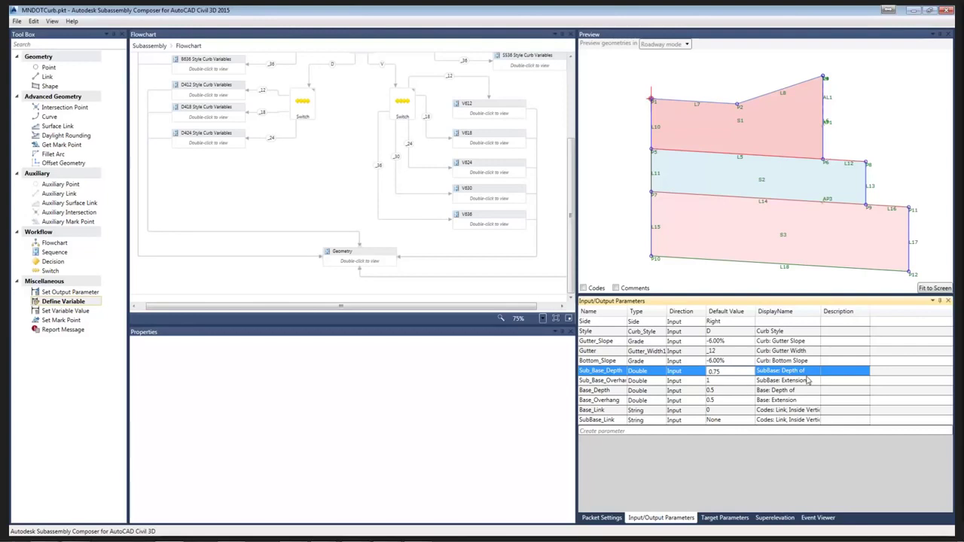
left_click(592, 520)
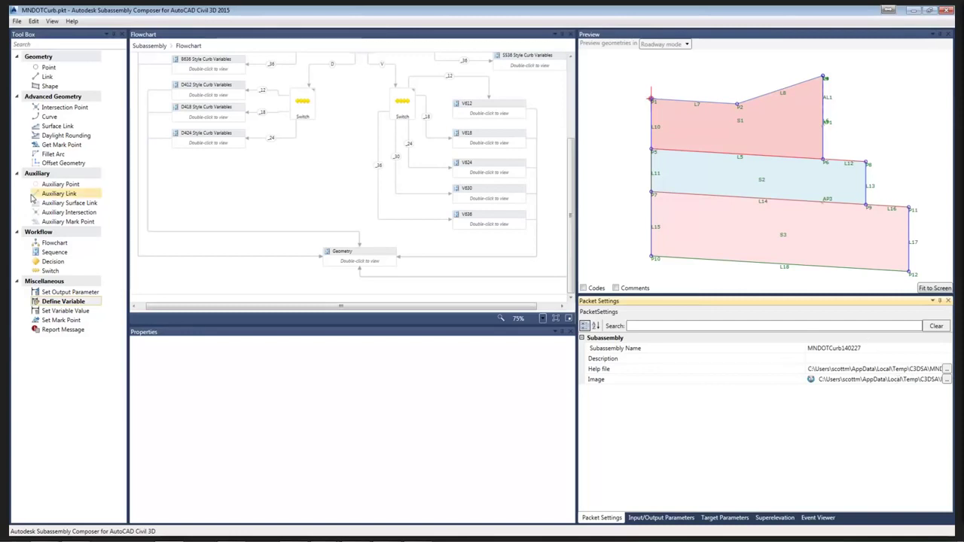
key("alt+Tab")
key("Tab")
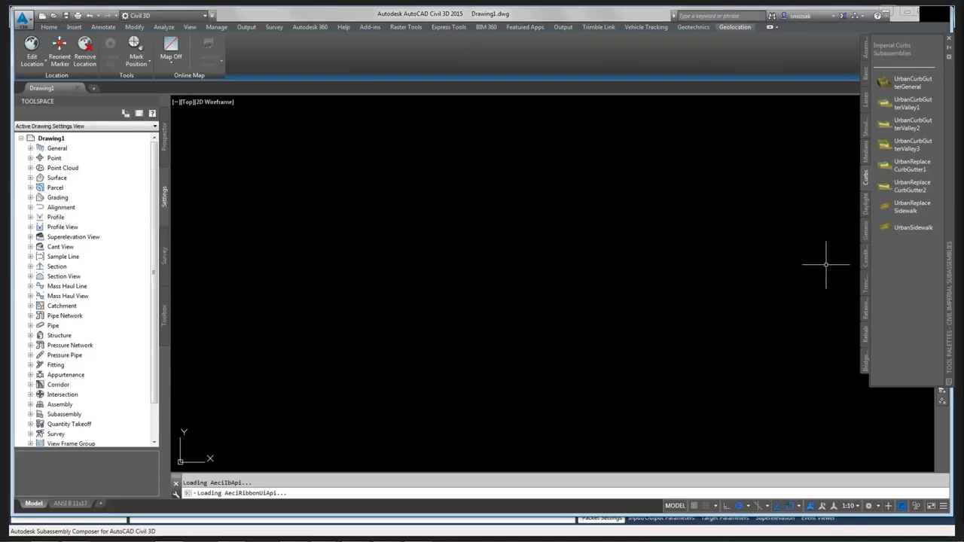
Step: Move the tool palettes over the drawing area and import MNDOTCurb.pkt from the Desktop into the Curbs palette
left_click_drag(951, 194, 667, 205)
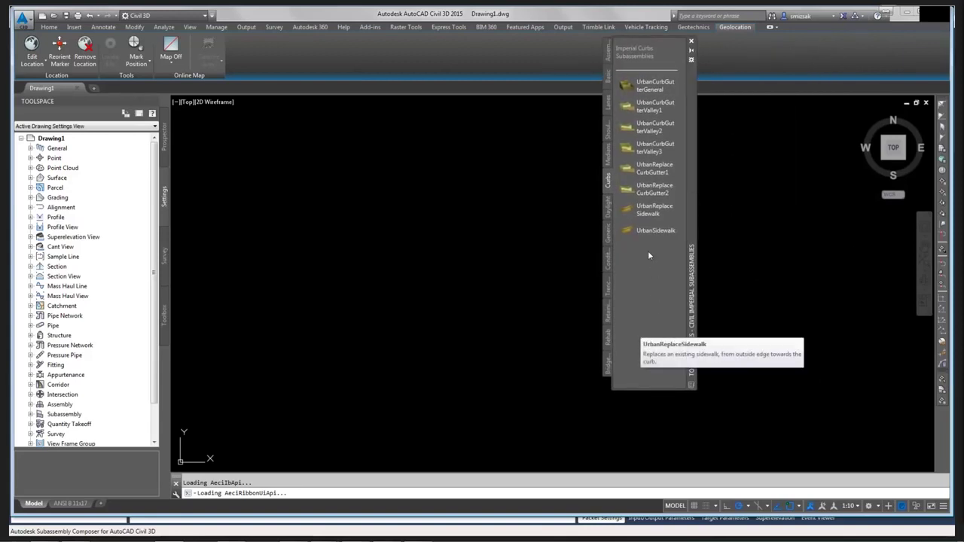
right_click(694, 212)
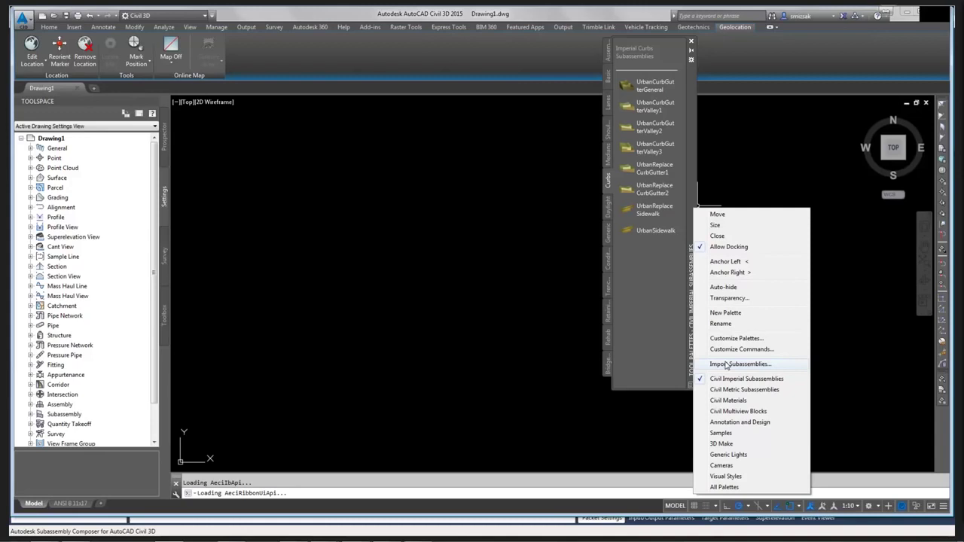
left_click(726, 364)
left_click(569, 237)
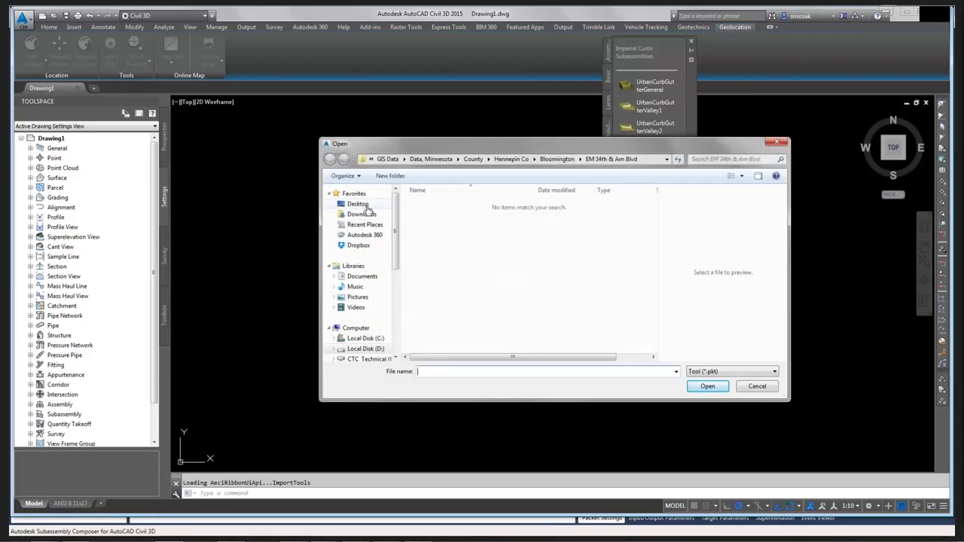
left_click(359, 204)
double_click(446, 256)
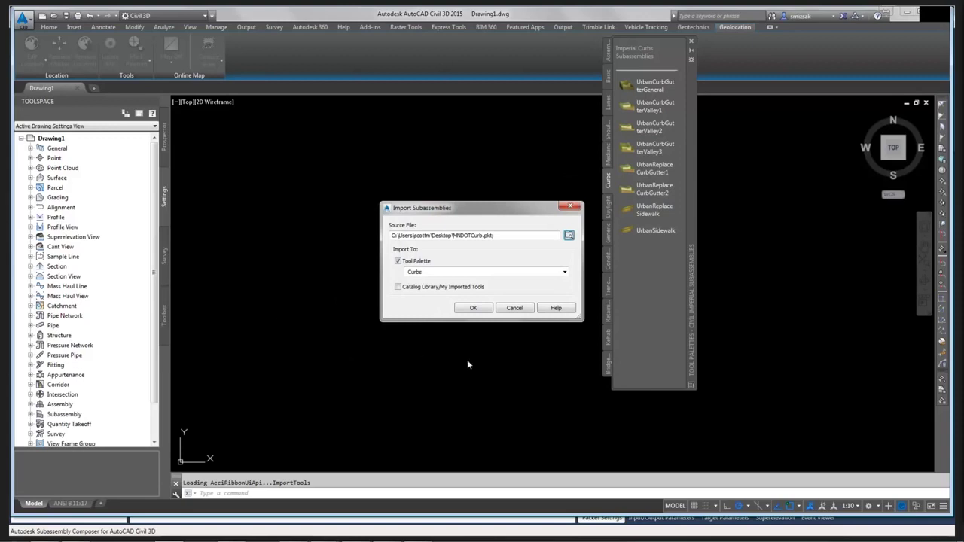
left_click(474, 309)
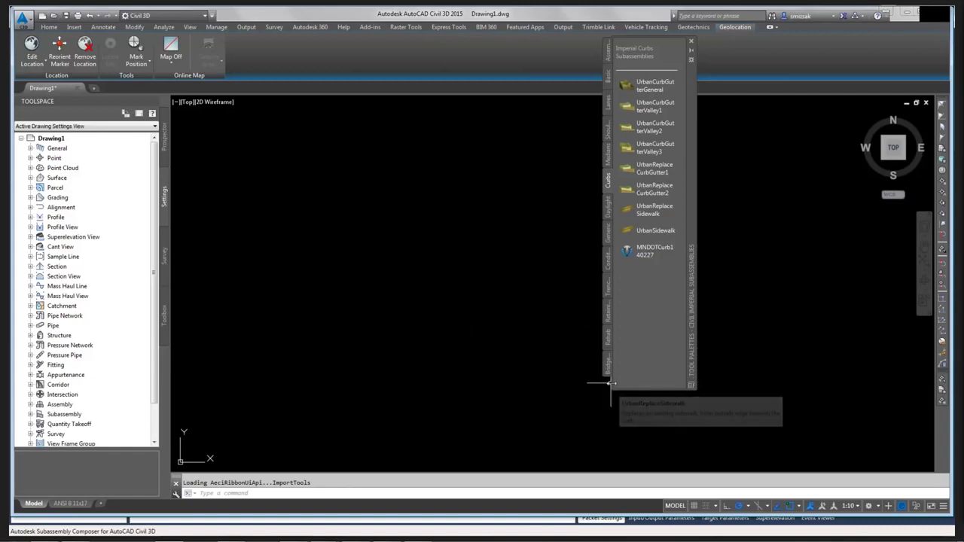
Step: Widen the tool palettes so the full subassembly names fit, and bring up the Home ribbon commands
left_click_drag(604, 388, 563, 389)
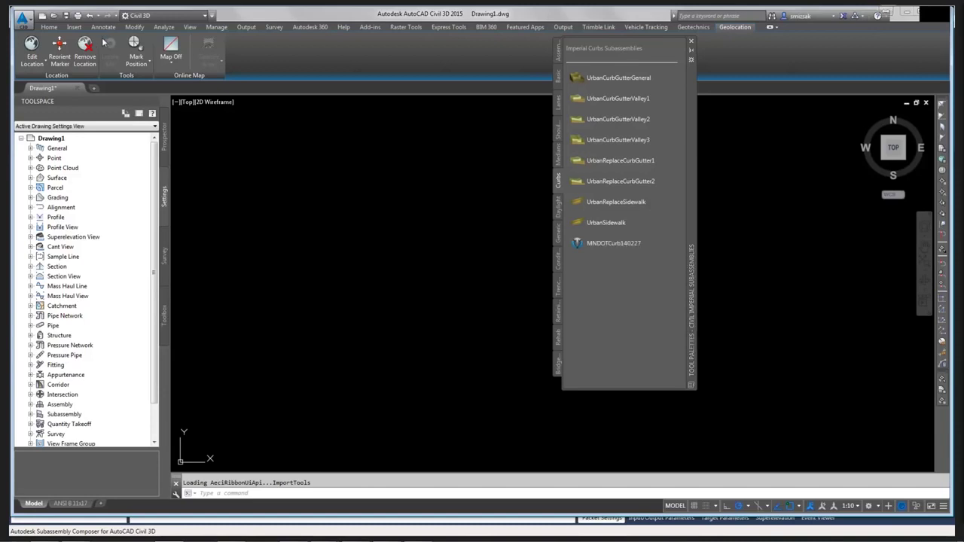
left_click(48, 27)
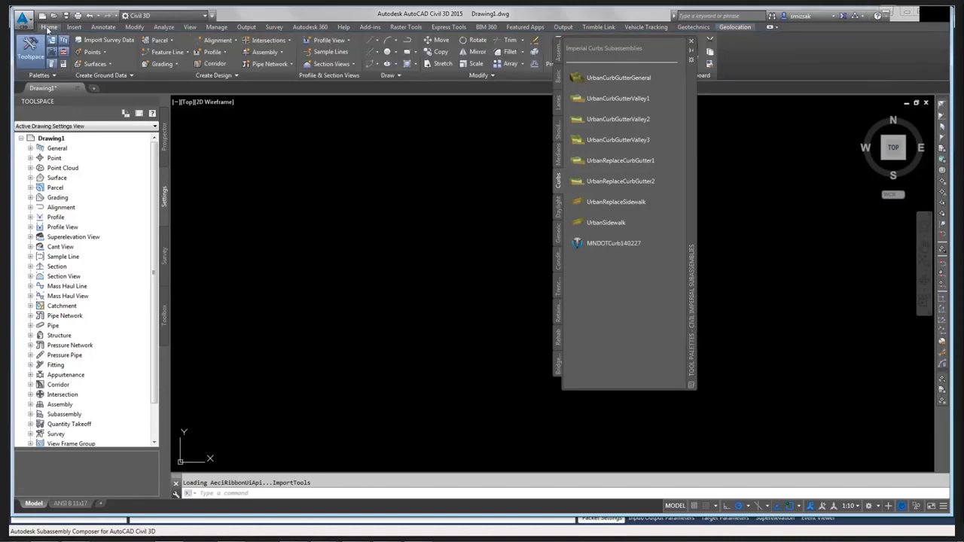
Step: Cycle the ribbon through its minimized display states and return it to the full display
left_click(49, 28)
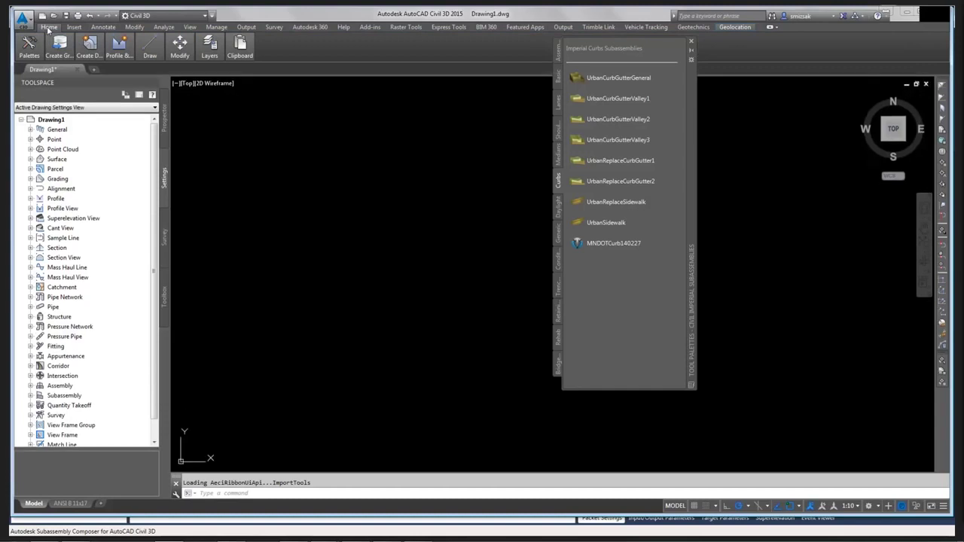
left_click(374, 178)
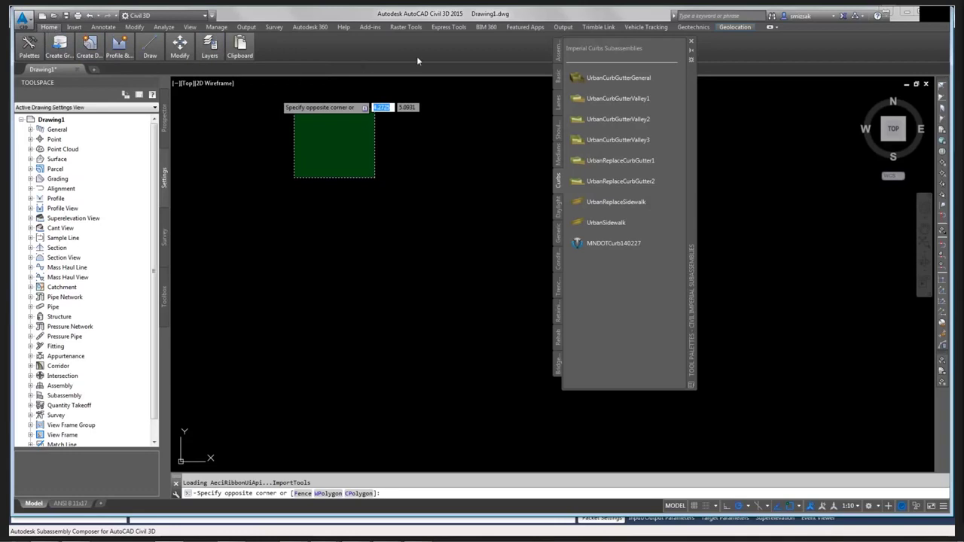
left_click(770, 27)
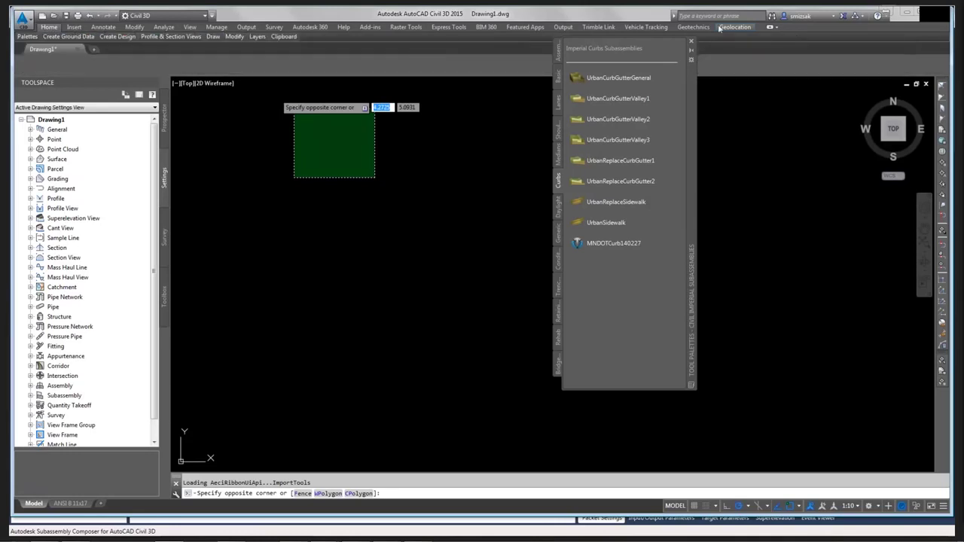
left_click(776, 29)
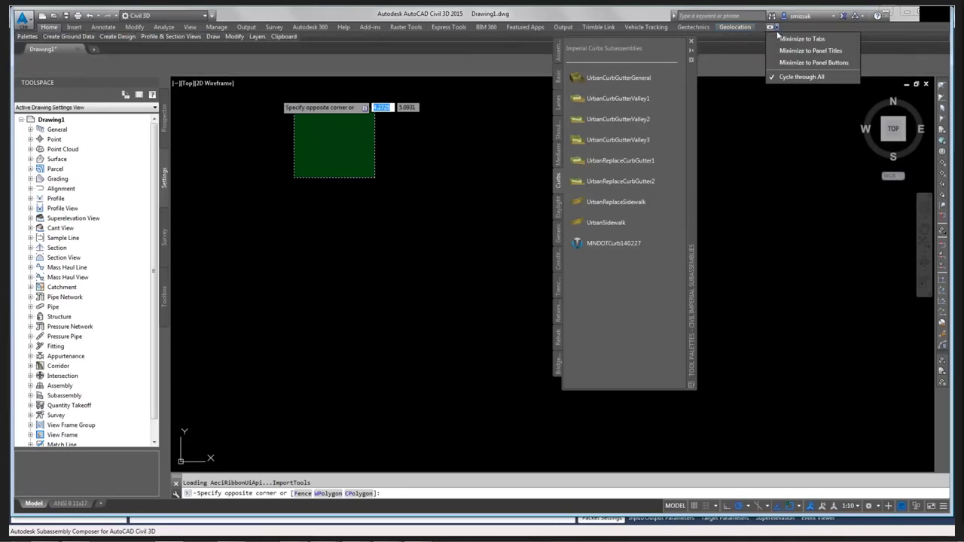
left_click(787, 78)
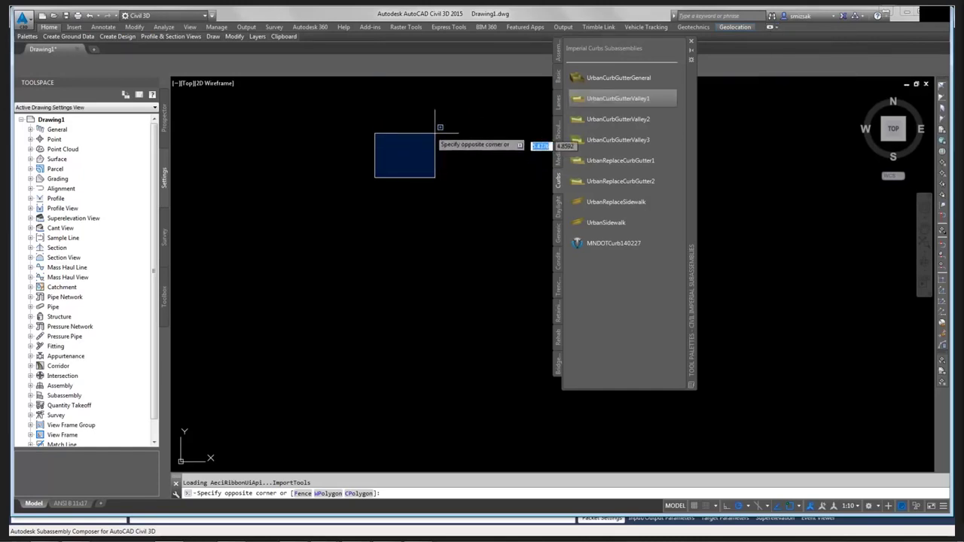
key("Escape")
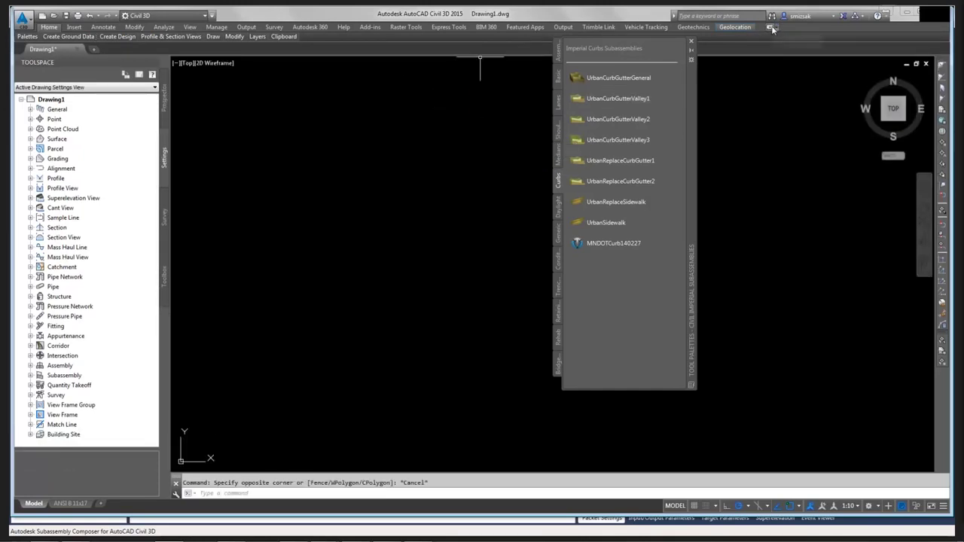
left_click(770, 28)
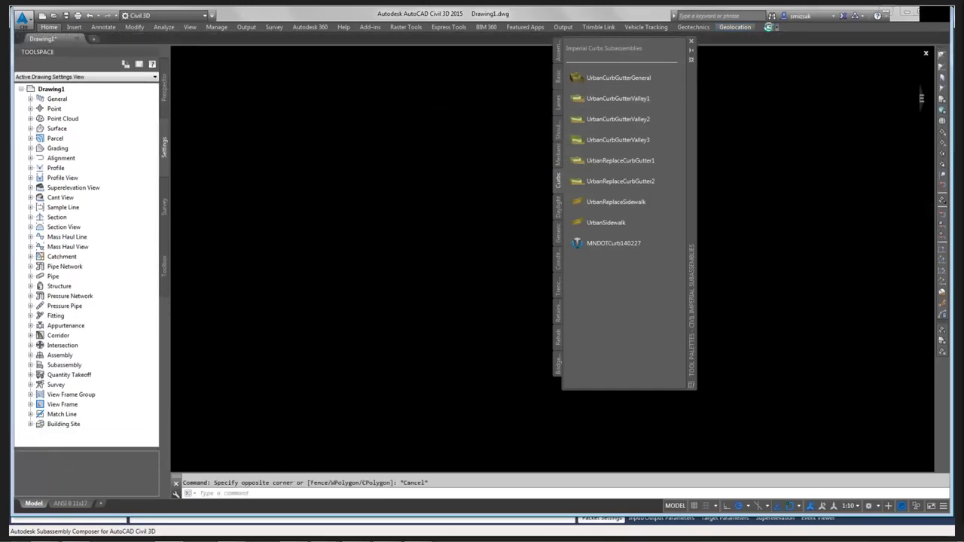
left_click(770, 28)
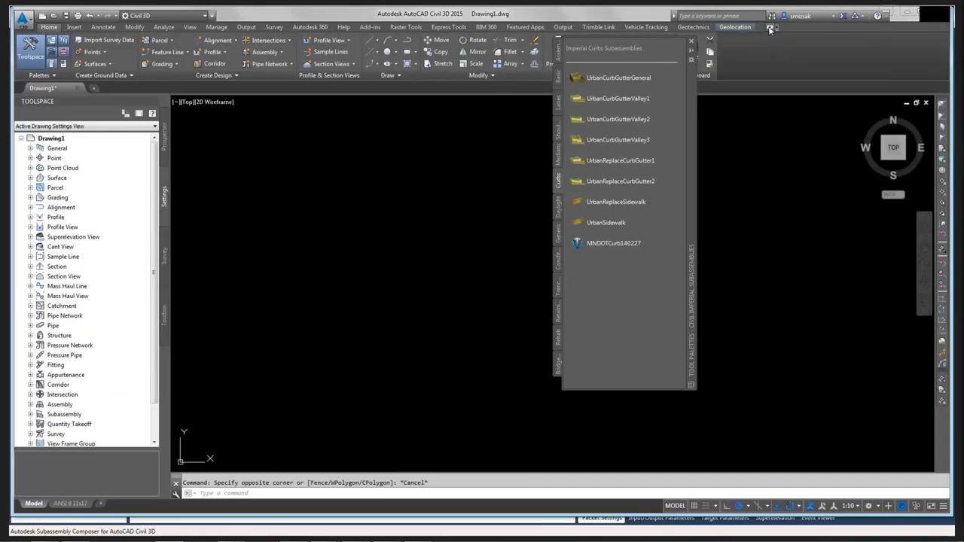
left_click(770, 28)
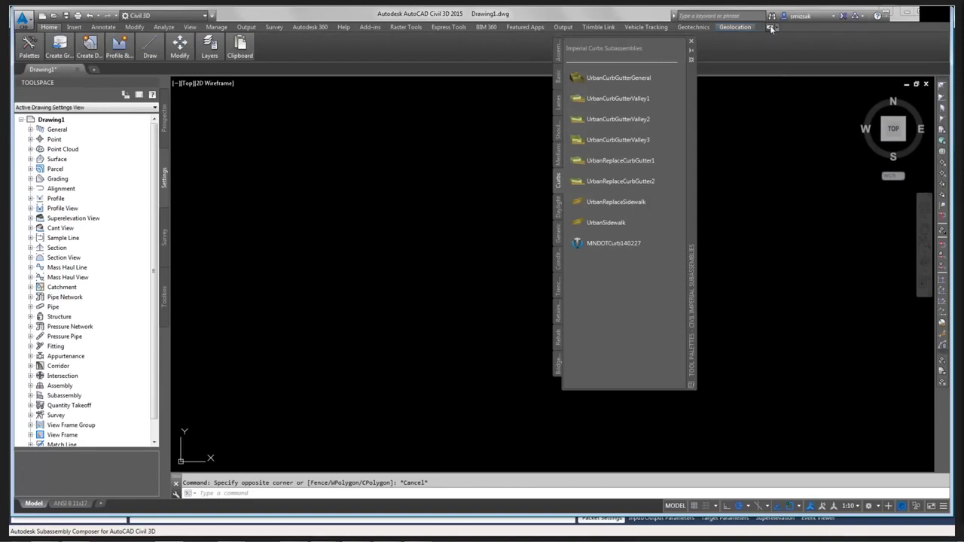
left_click(770, 28)
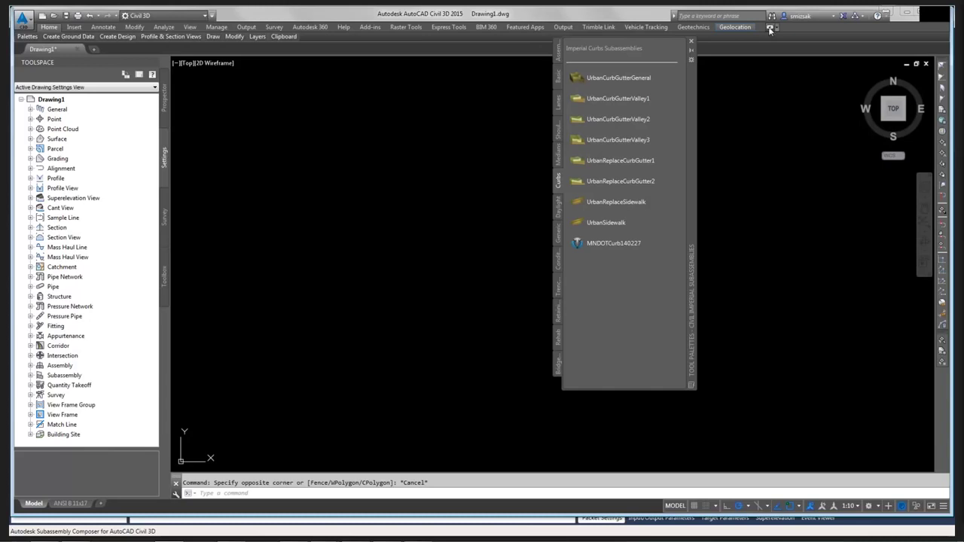
left_click(770, 28)
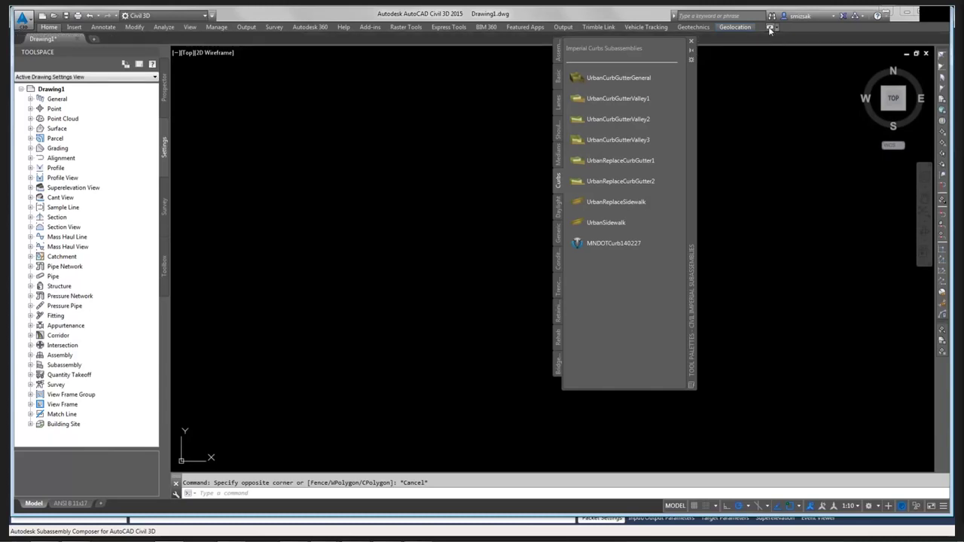
key("Escape")
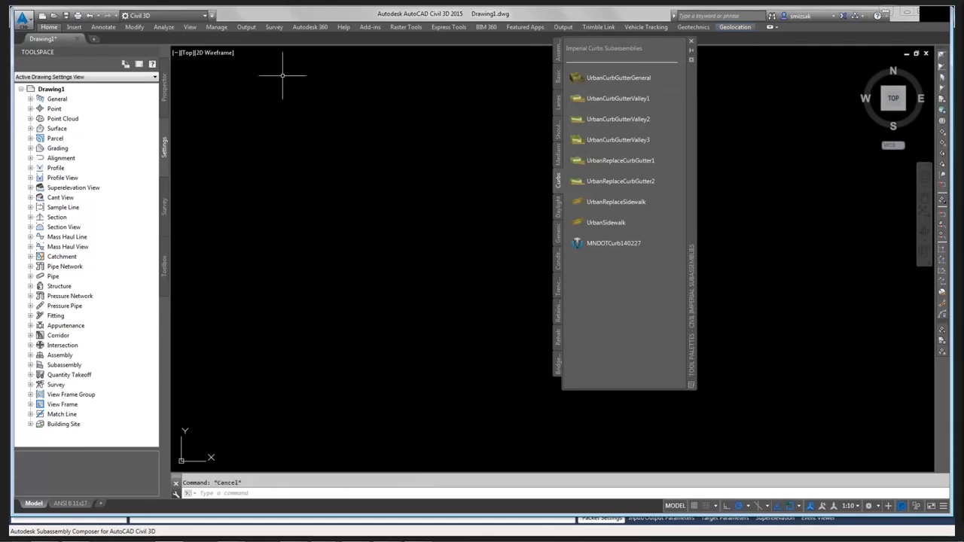
left_click(770, 28)
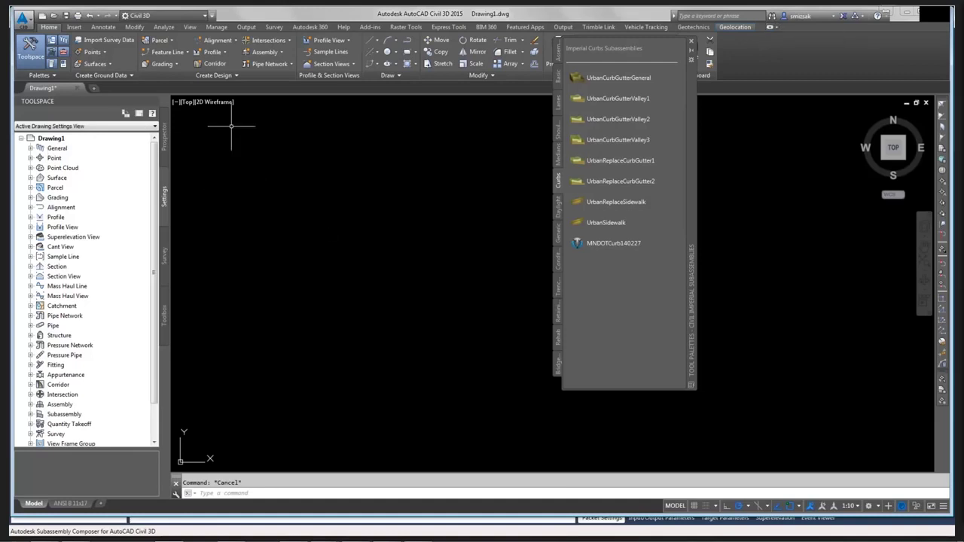
Step: Create an assembly of type Other with Standard assembly and code set styles, and place its baseline in the empty drawing
left_click(260, 53)
left_click(281, 67)
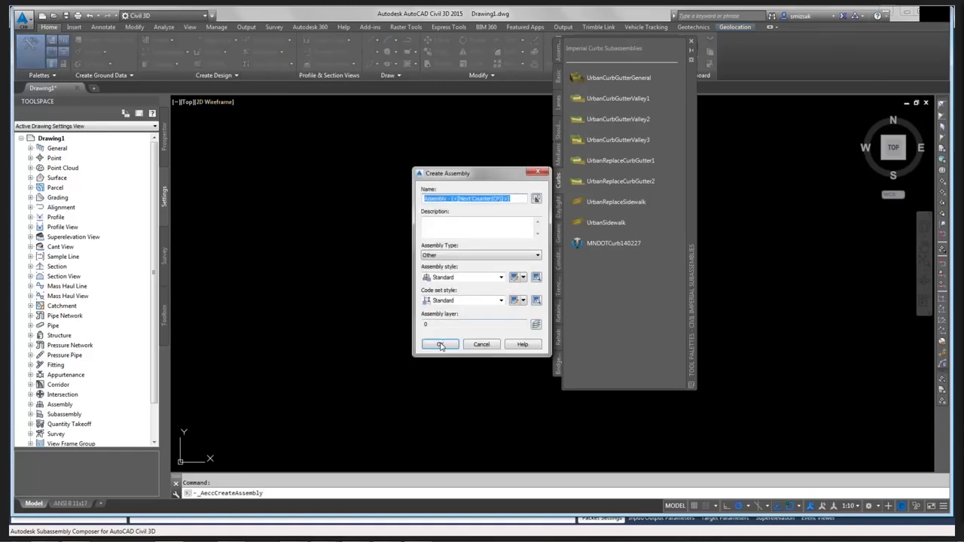
left_click(431, 341)
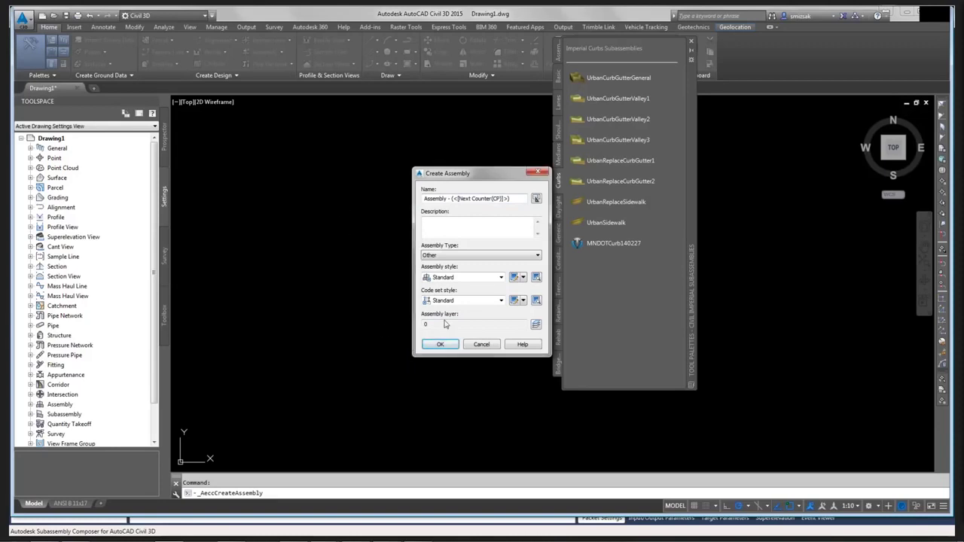
left_click(440, 347)
left_click(380, 206)
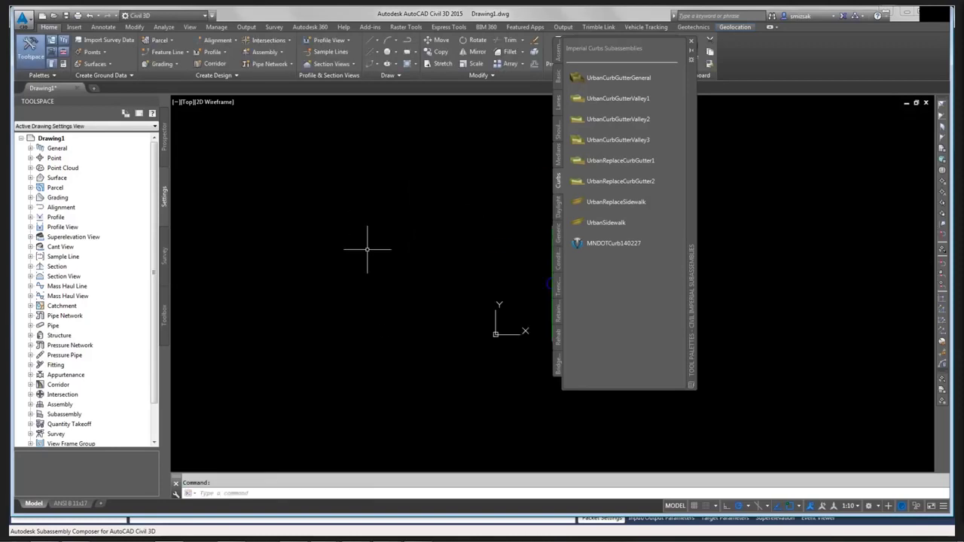
mouse_move(382, 234)
middle_mouse_down()
mouse_move(413, 272)
mouse_move(211, 223)
middle_mouse_up()
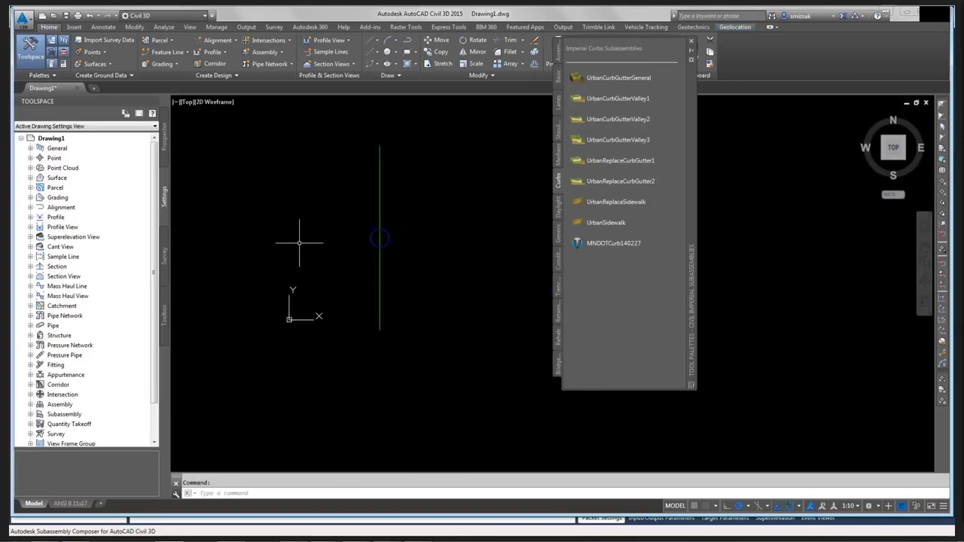
middle_click_drag(305, 247, 257, 256)
key("Escape")
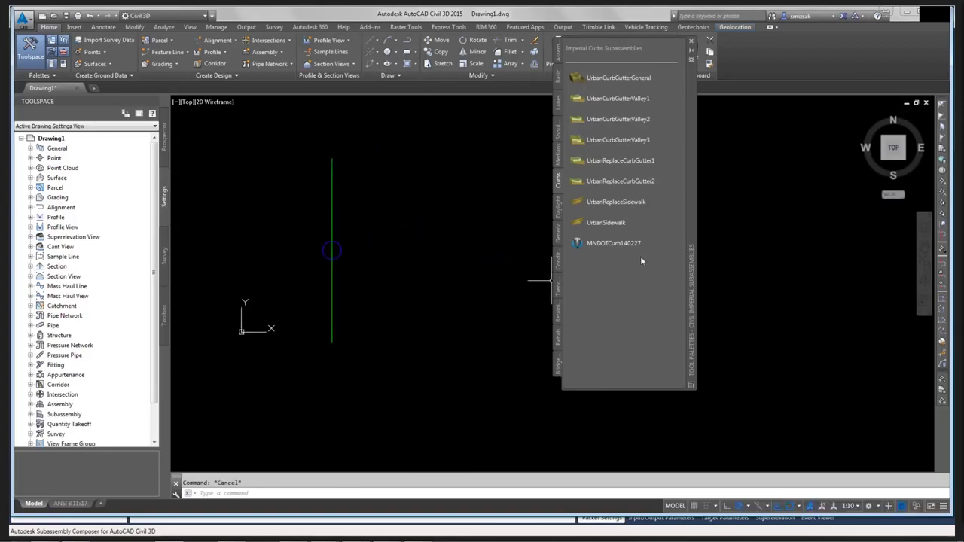
Step: Attach the MNDOTCurb140227 subassembly to the assembly with its default parameters, enlarging the Properties palette to show them all
left_click(600, 244)
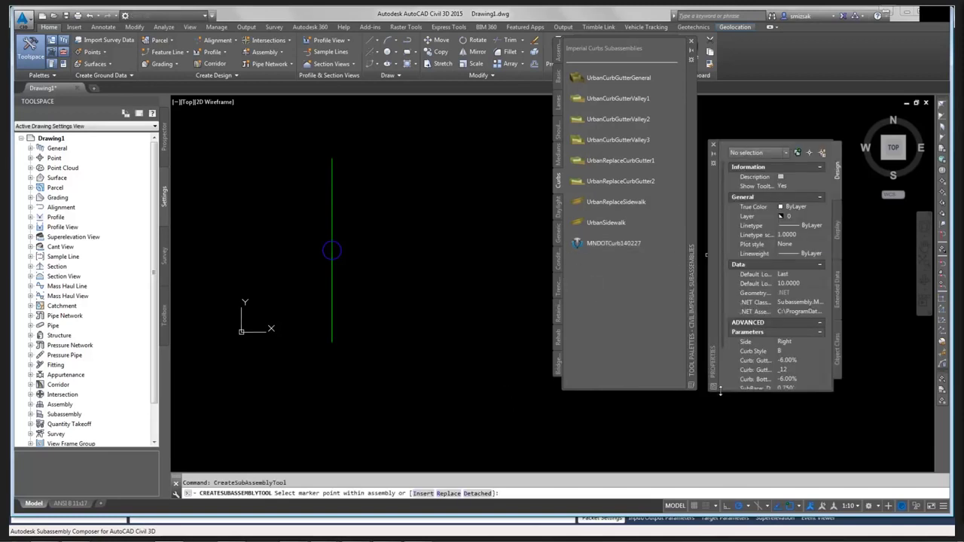
left_click_drag(726, 390, 727, 461)
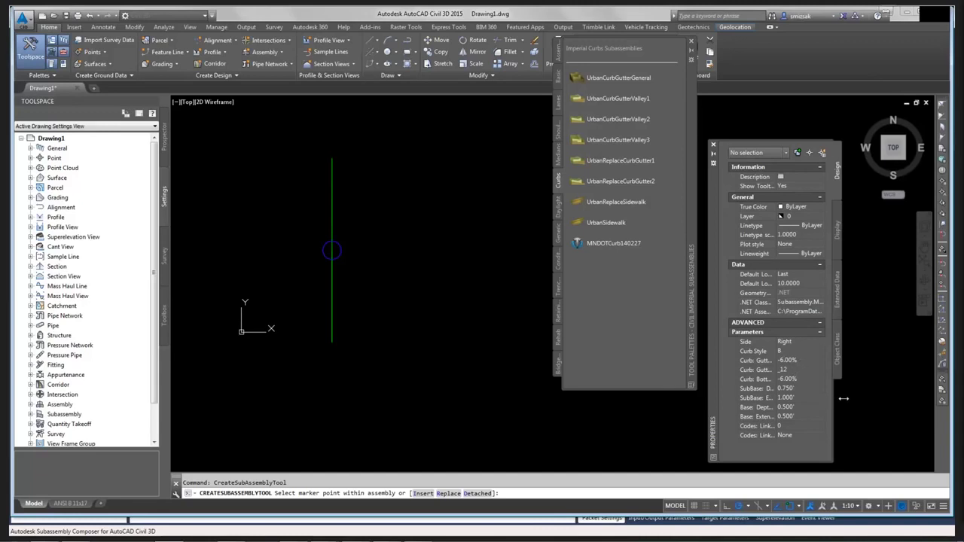
left_click_drag(844, 397, 880, 404)
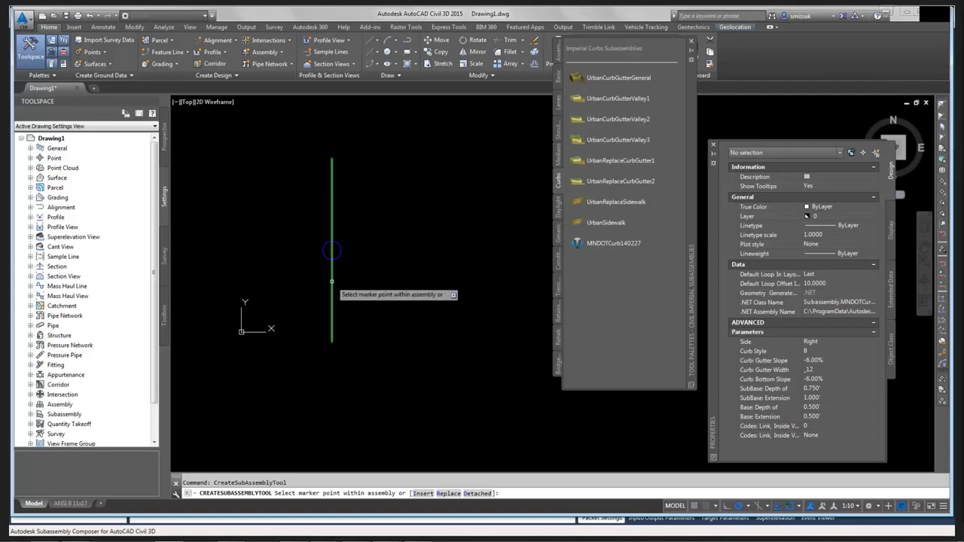
left_click(333, 281)
scroll(343, 256, "up", 6)
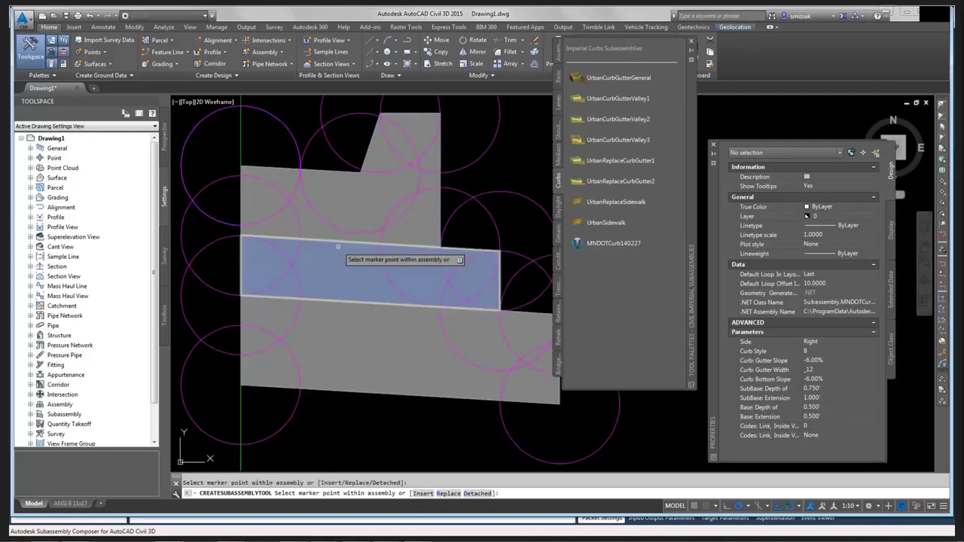
key("Escape")
scroll(359, 270, "down", 3)
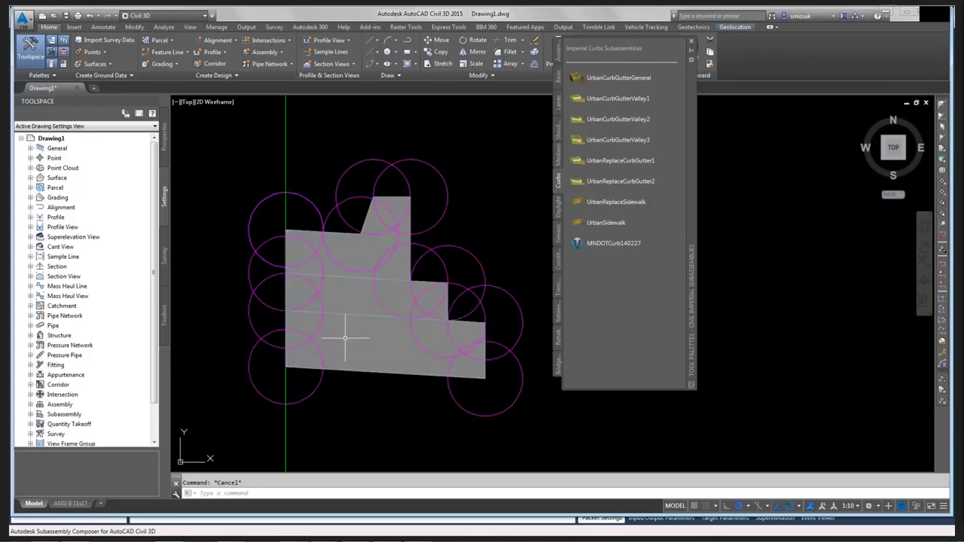
Step: Set the placed curb's Curb Style parameter to D in its subassembly properties and apply it
left_click(344, 276)
right_click(347, 277)
left_click(385, 379)
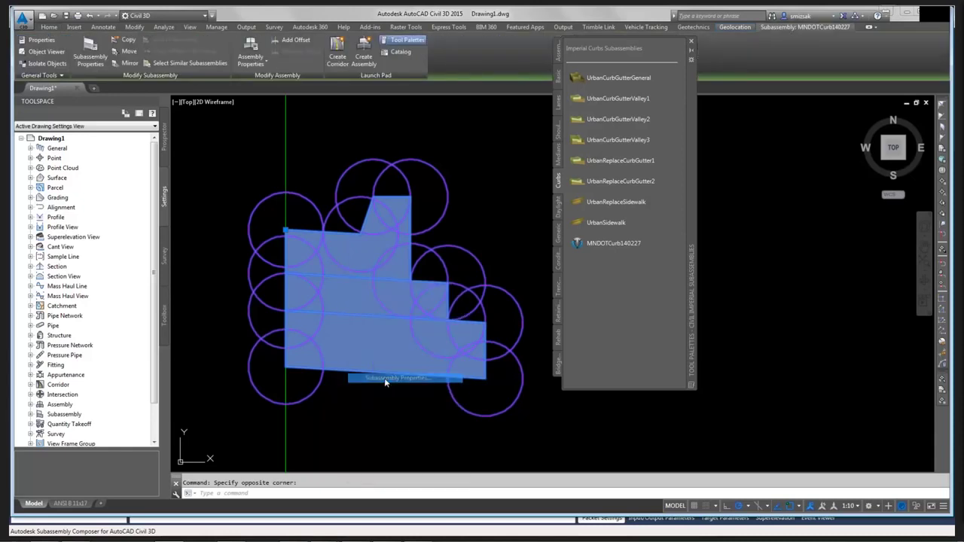
left_click_drag(473, 156, 692, 138)
left_click(585, 150)
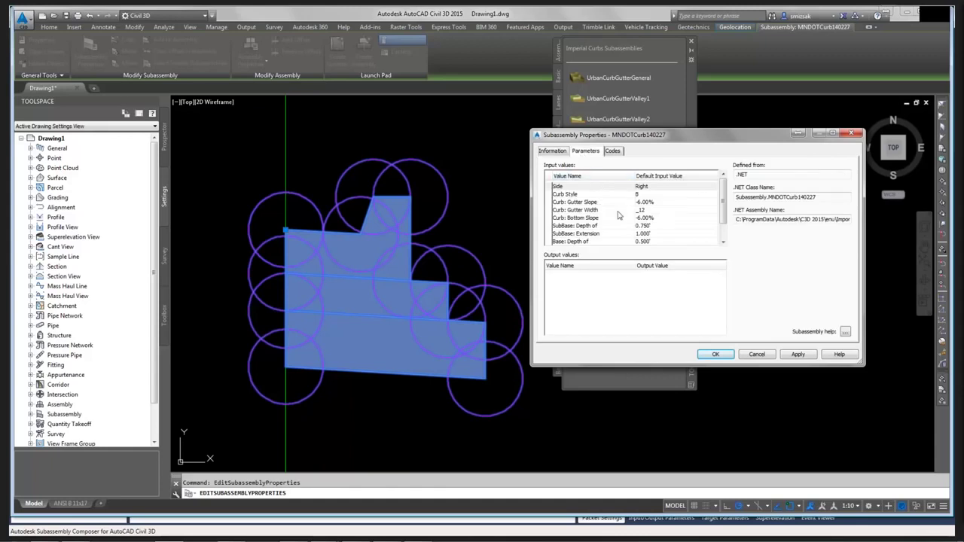
left_click(660, 195)
left_click(661, 196)
left_click(668, 247)
left_click(658, 270)
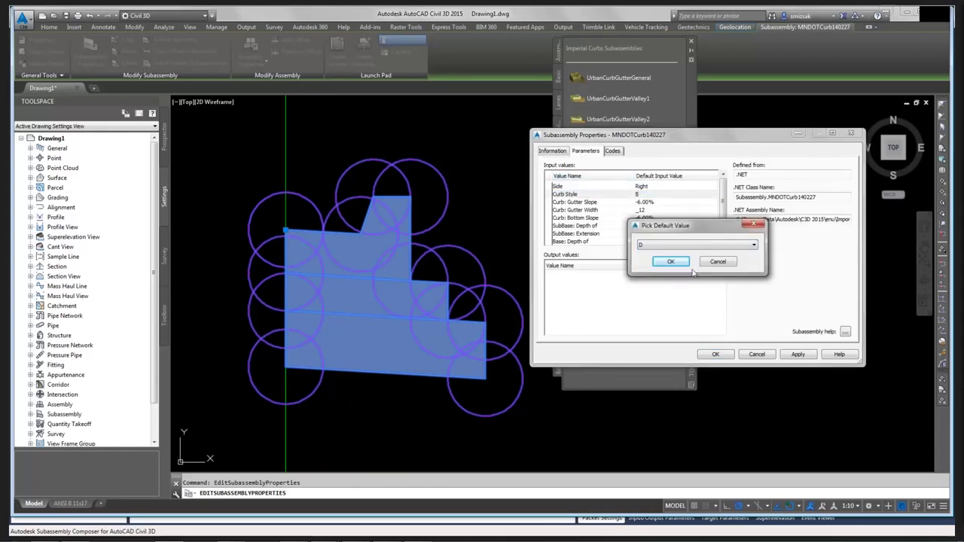
left_click(674, 262)
left_click(798, 354)
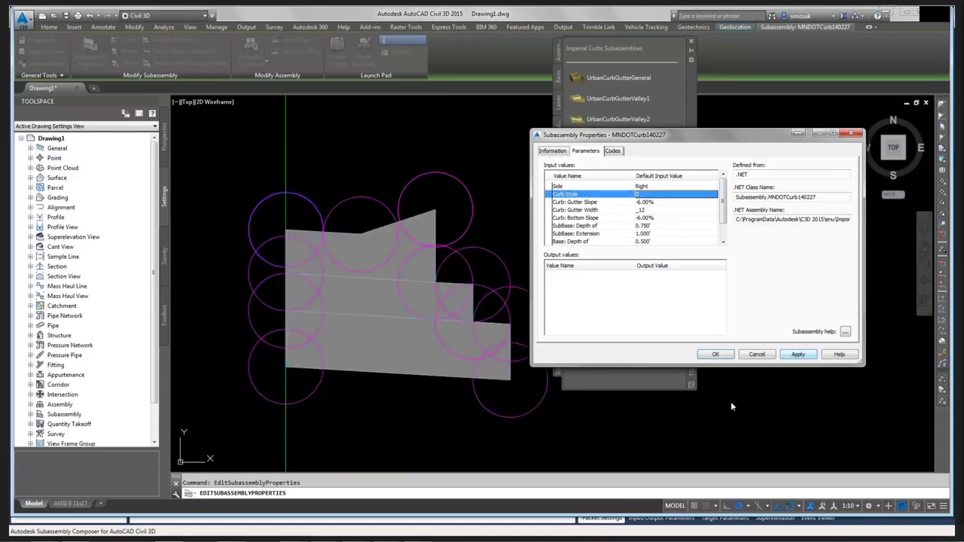
Step: Set the Curb: Gutter Width parameter to _24 and apply it
double_click(650, 210)
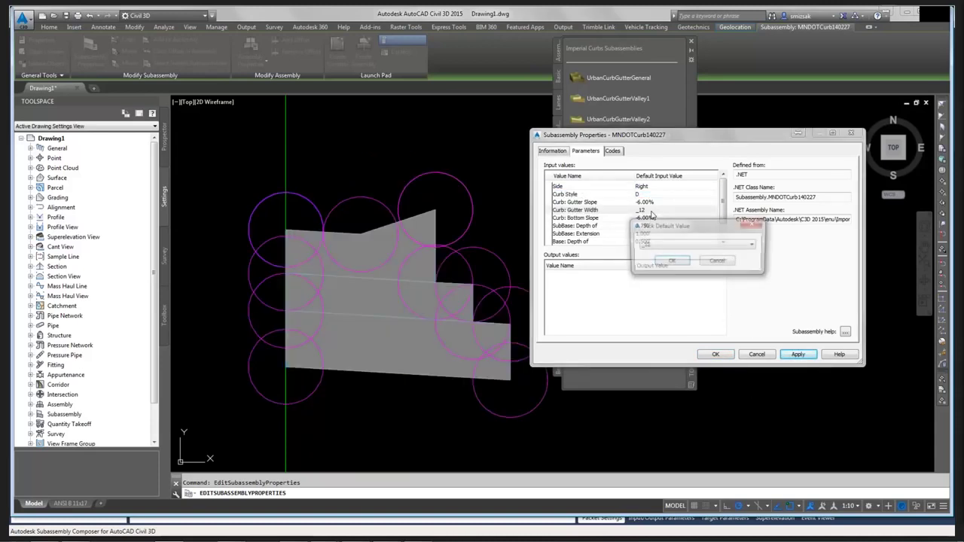
left_click(660, 246)
left_click(655, 267)
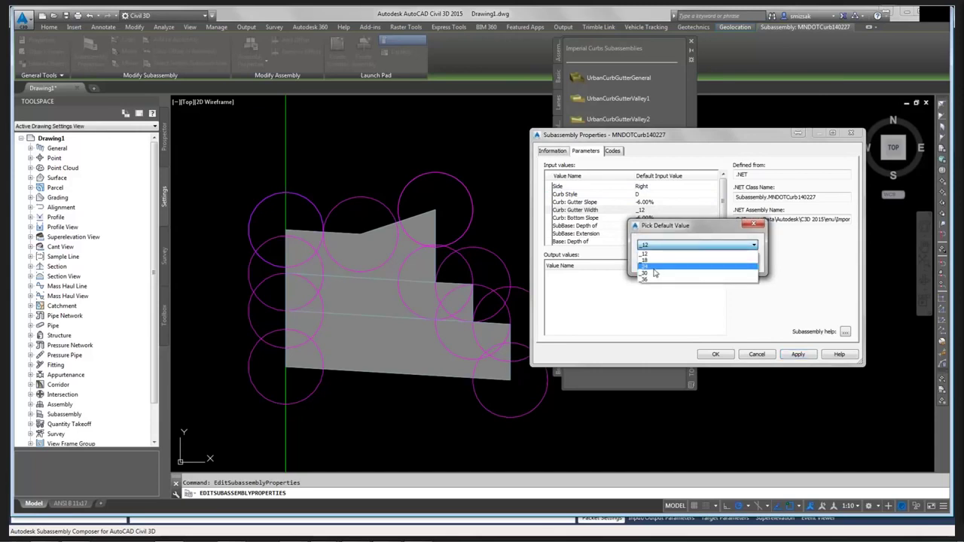
left_click(675, 262)
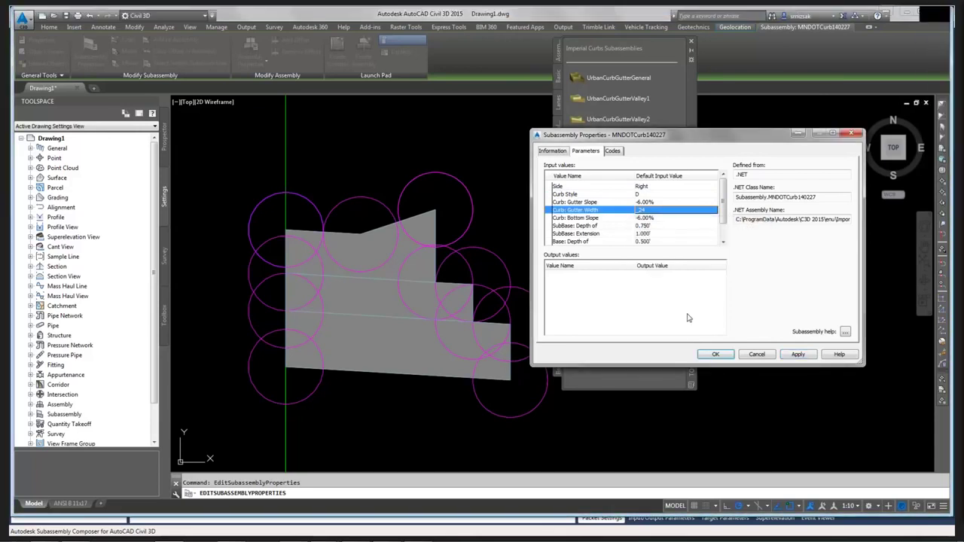
left_click(795, 355)
Step: Set the curb's Curb: Gutter Width parameter to _30 and apply it, moving the properties dialog clear of the geometry
left_click_drag(729, 143, 790, 58)
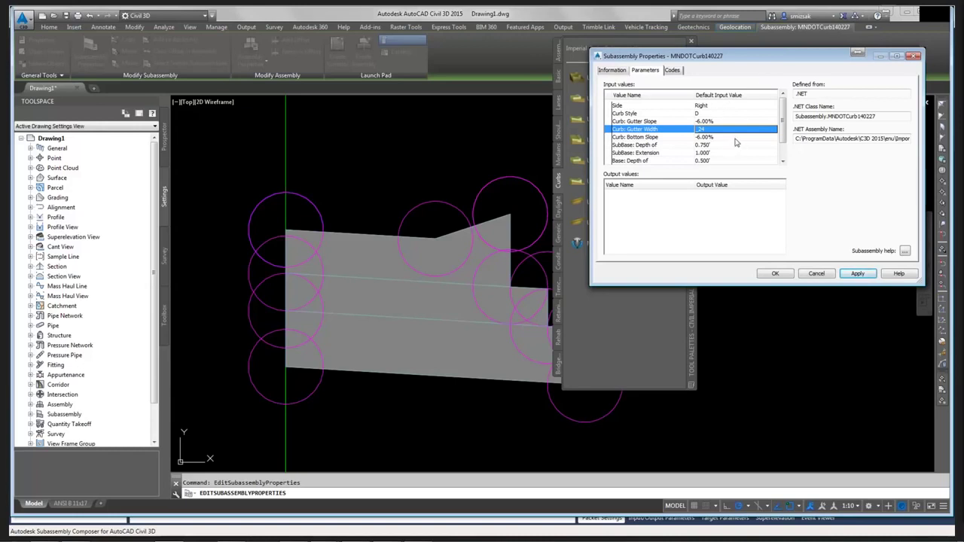
left_click(710, 133)
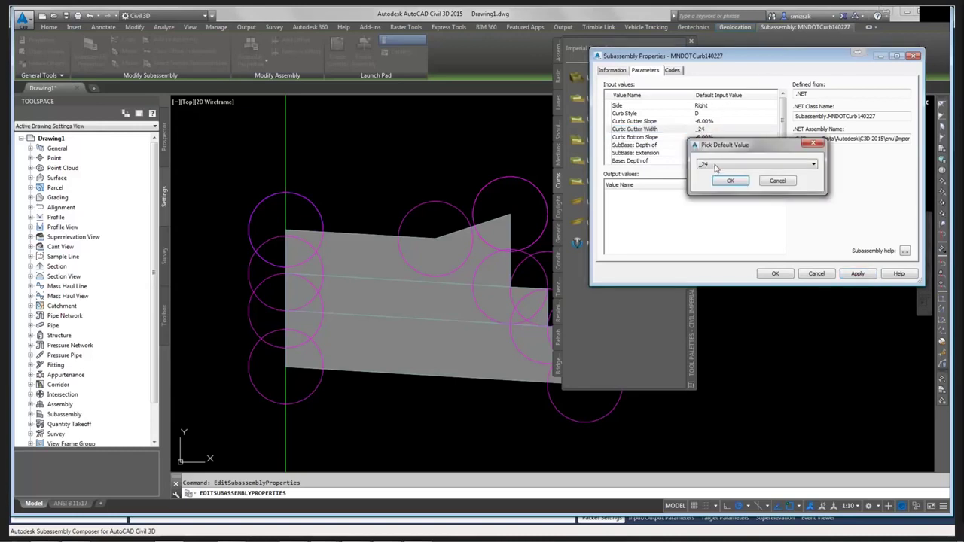
left_click(716, 166)
left_click(709, 193)
left_click(731, 181)
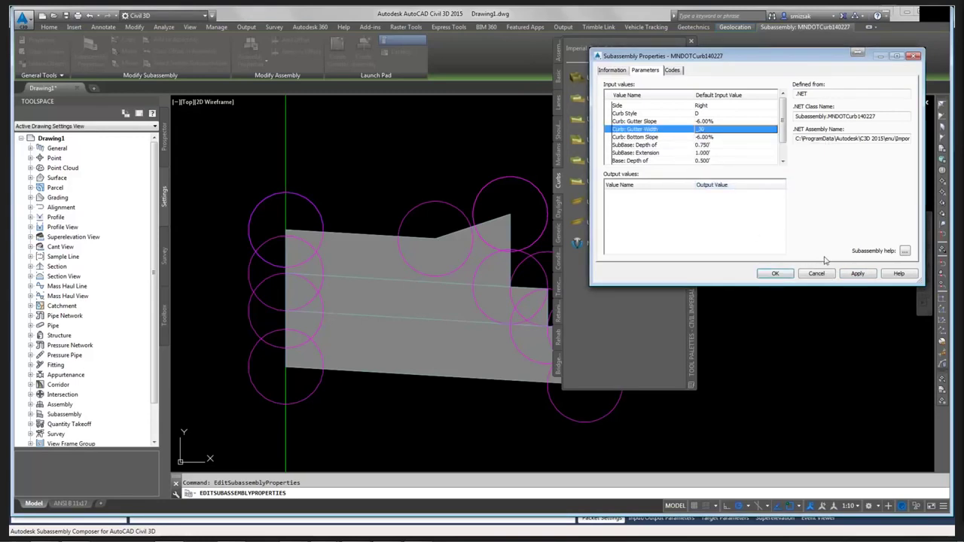
left_click(858, 274)
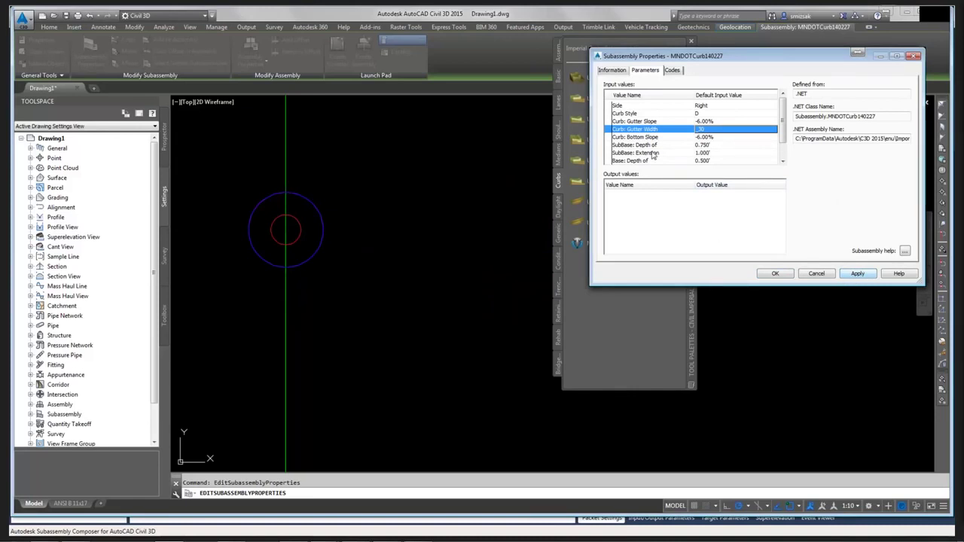
Step: Set the Curb: Gutter Width parameter to _12 and apply it
left_click(765, 132)
left_click(730, 166)
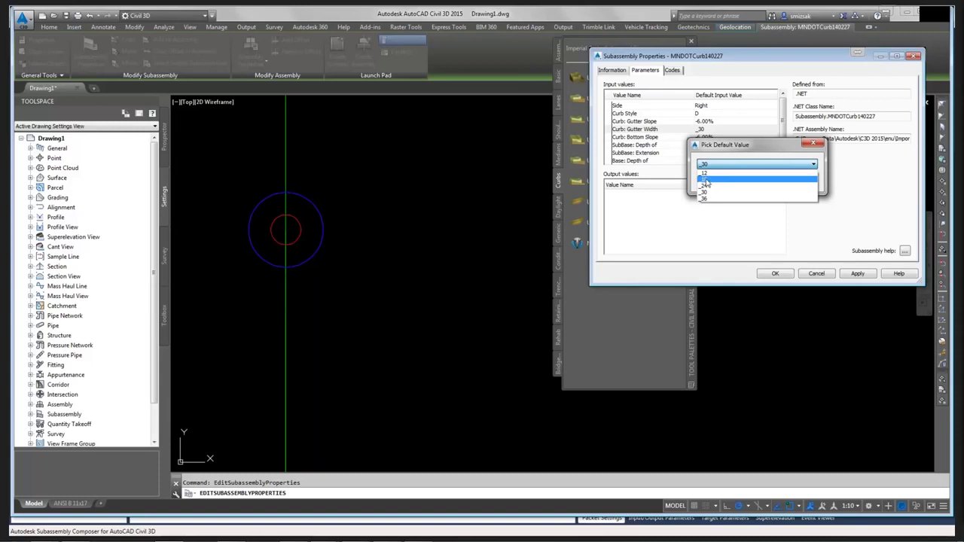
left_click(705, 176)
left_click(731, 181)
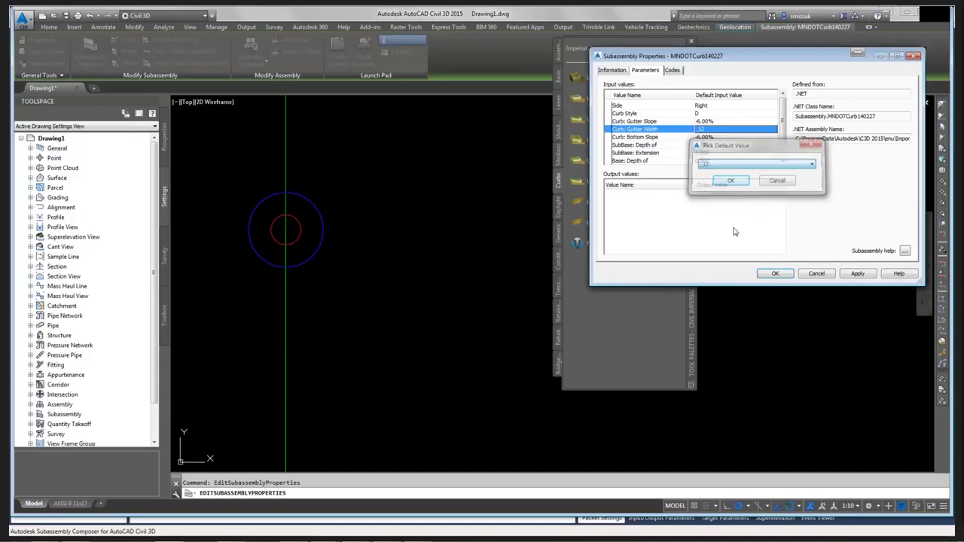
left_click(858, 274)
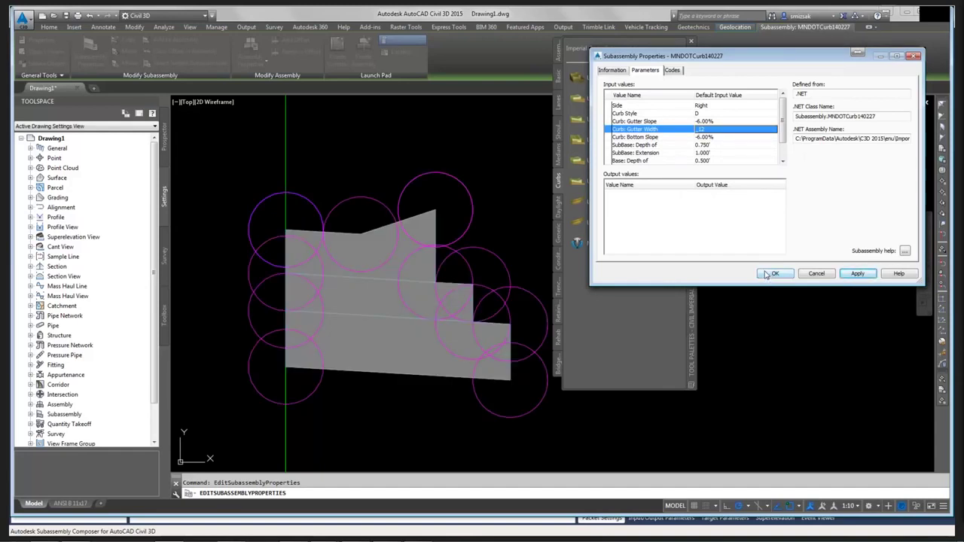
Step: Open the subassembly's help in an enlarged window, read the available curb styles, gutter widths and parameter notes, and close it
left_click(905, 253)
mouse_move(778, 19)
left_mouse_down()
mouse_move(632, 59)
mouse_move(382, 32)
left_mouse_up()
left_click_drag(299, 13, 277, 30)
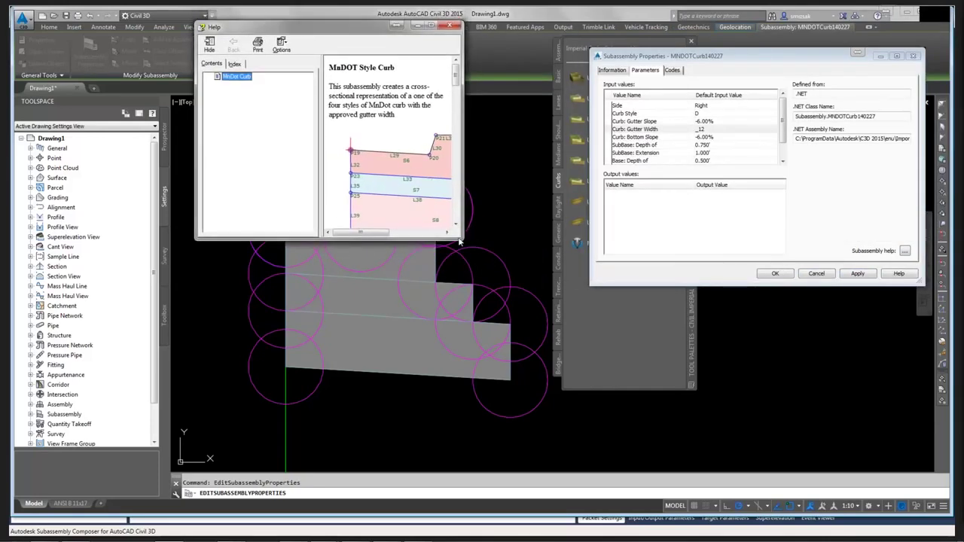
left_click_drag(461, 239, 753, 469)
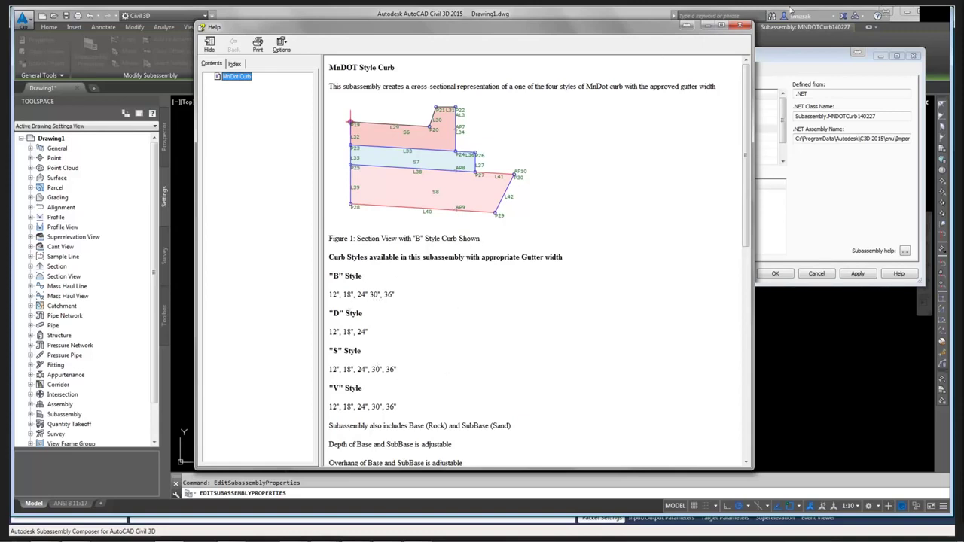
left_click_drag(751, 120, 763, 257)
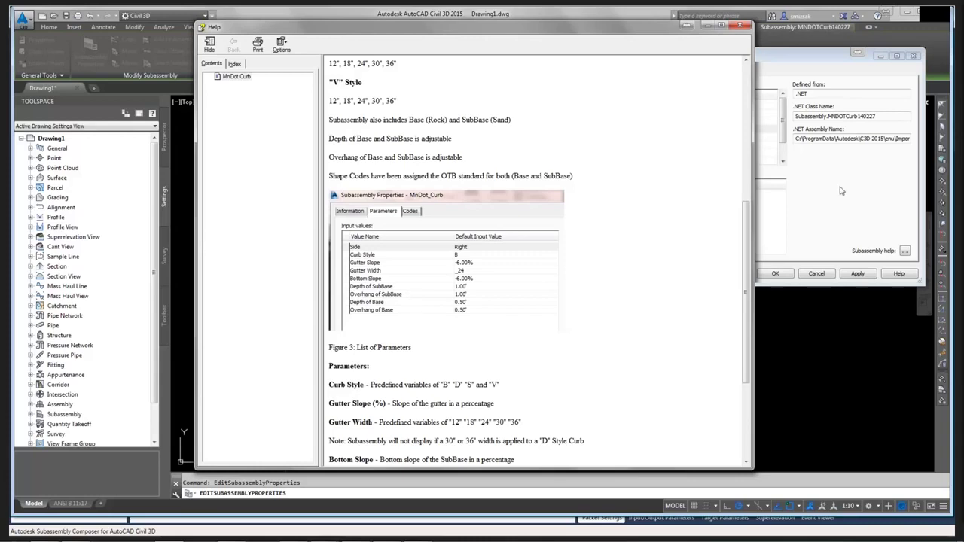
left_click_drag(747, 238, 754, 301)
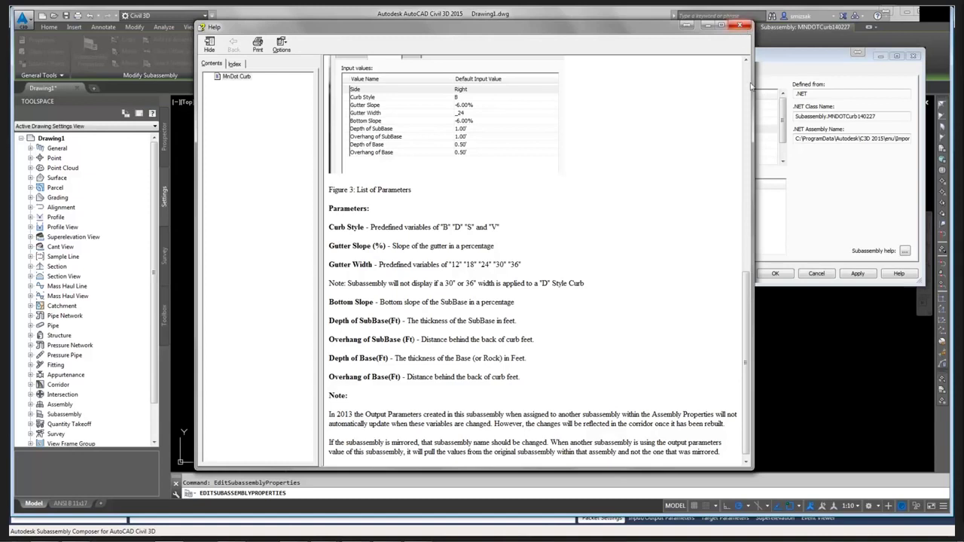
left_click(742, 28)
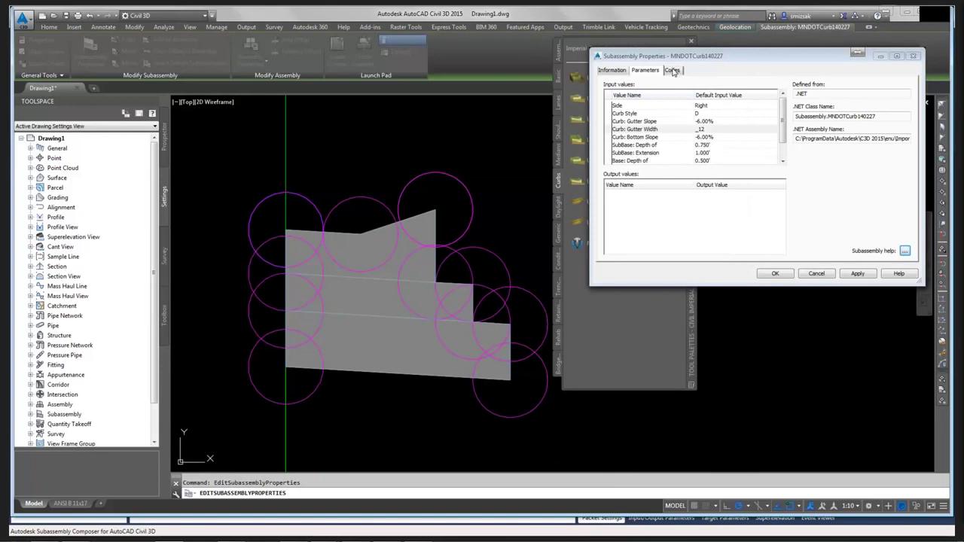
Step: Examine the link, point and shape codes assigned to the MNDOTCurb140227 subassembly in its properties
left_click(673, 71)
left_click(612, 131)
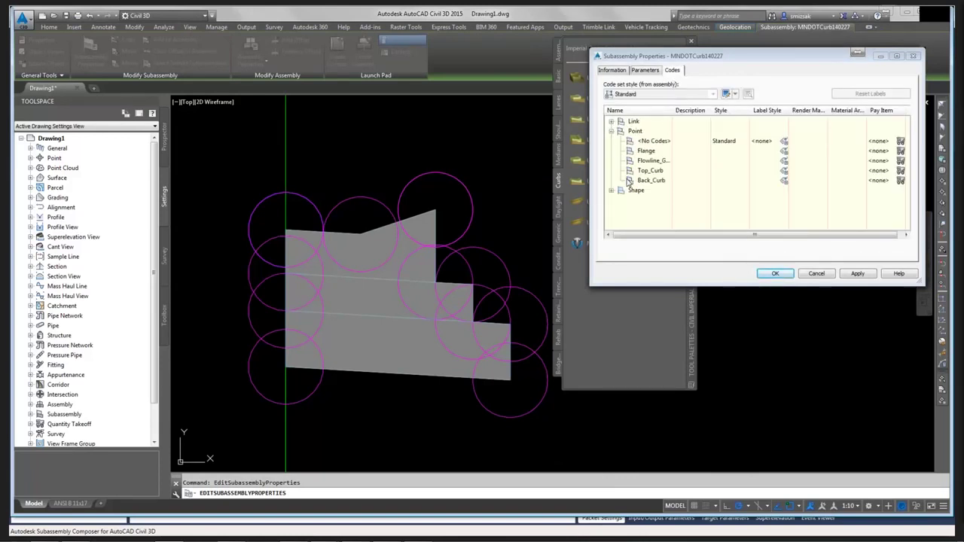
left_click(611, 121)
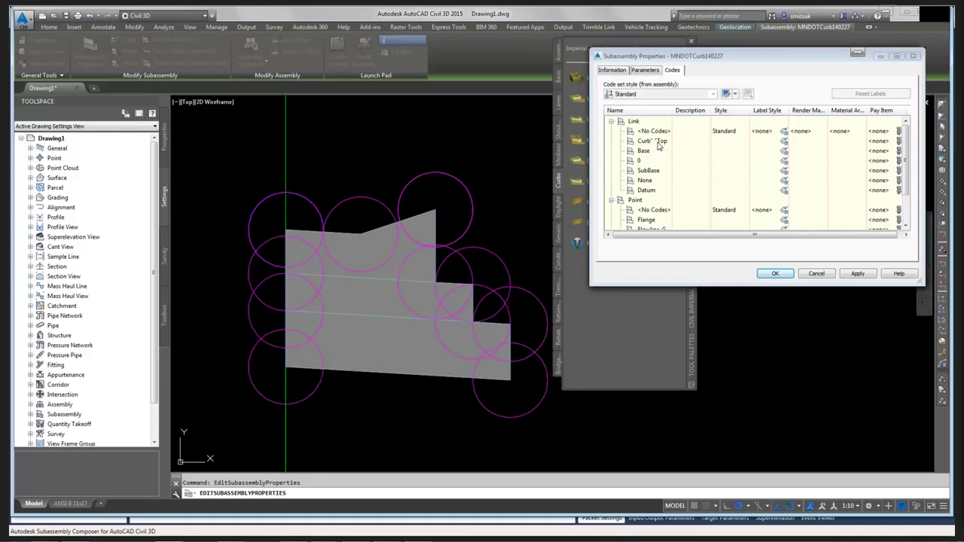
double_click(701, 119)
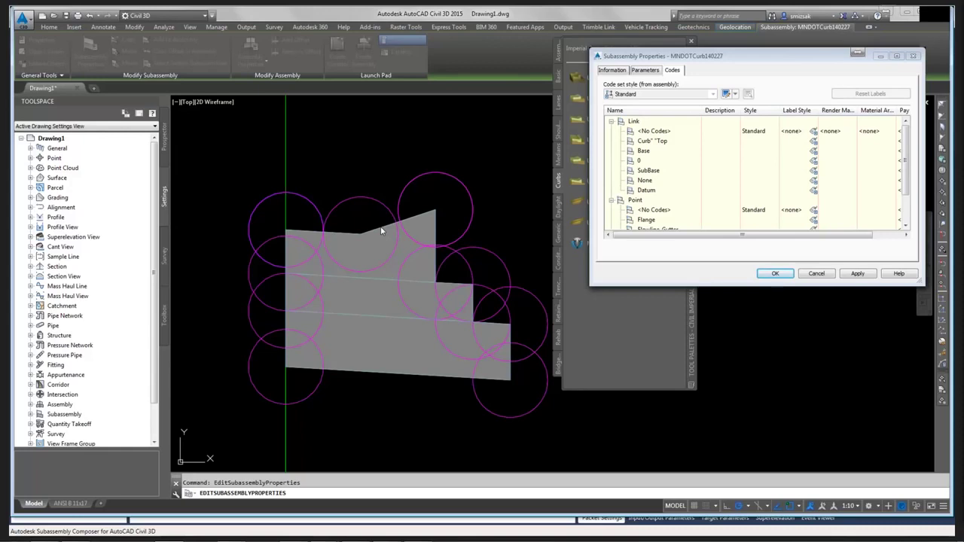
left_click(611, 201)
left_click(611, 210)
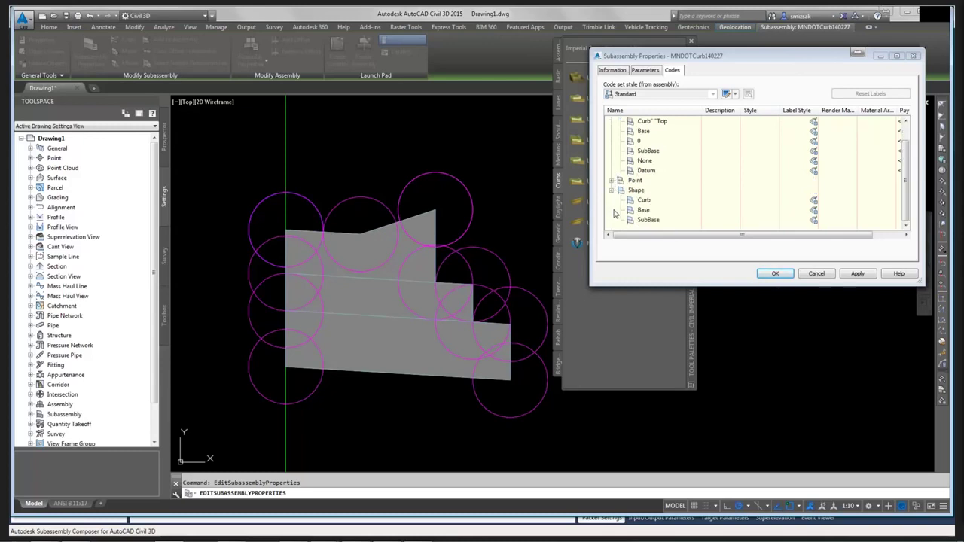
left_click(646, 200)
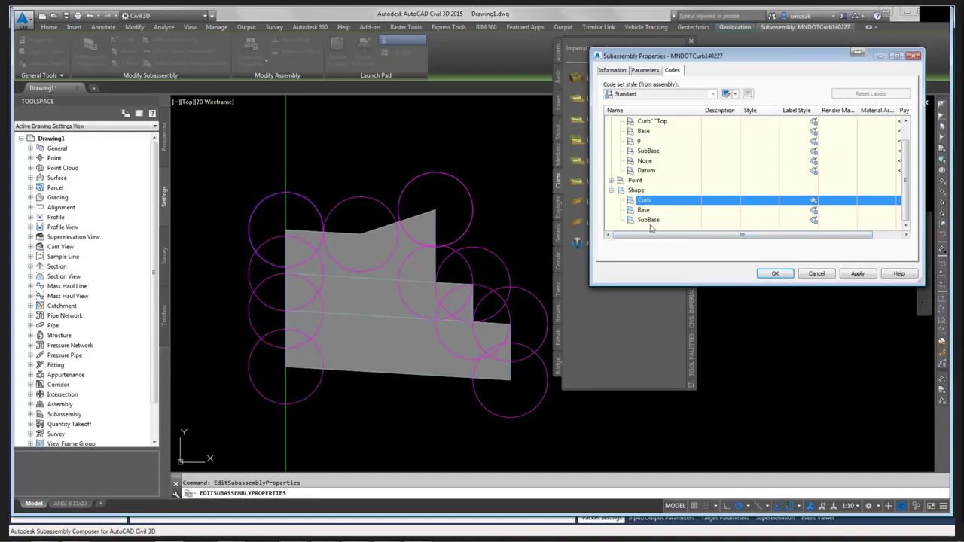
scroll(629, 140, "up", 1)
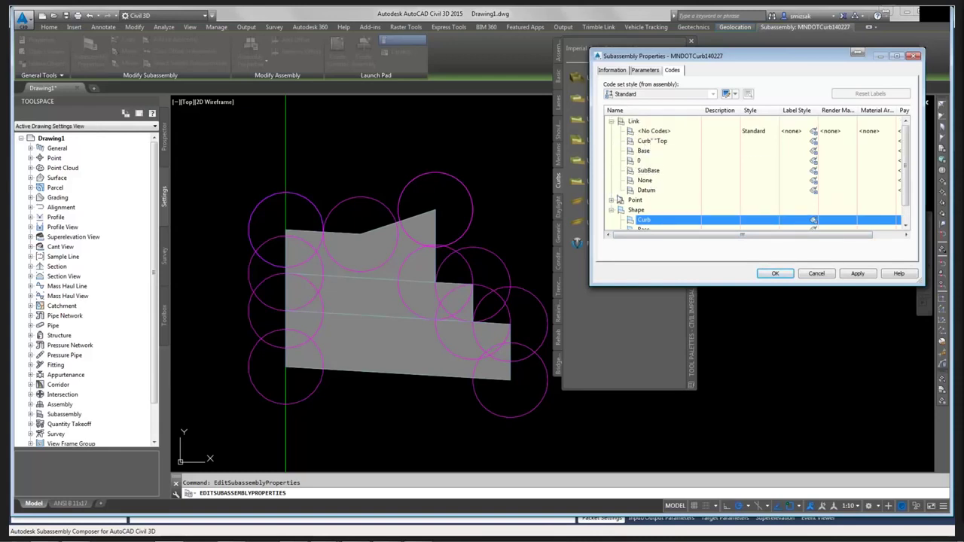
left_click(612, 200)
scroll(665, 170, "down", 2)
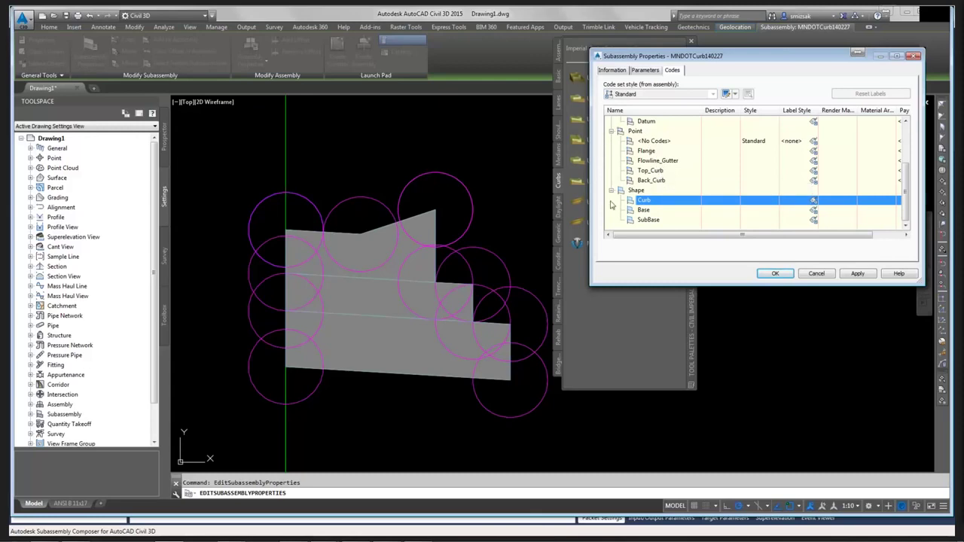
Step: Switch to Subassembly Composer and open the Curb sequence inside the flowchart's Geometry sequence
key("alt+Tab")
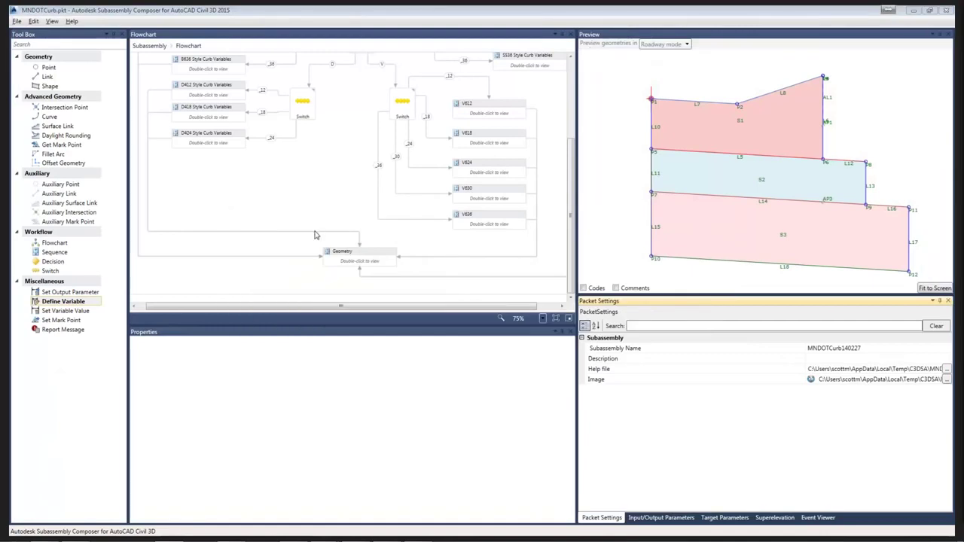
scroll(316, 236, "up", 4)
scroll(332, 211, "up", 1)
scroll(366, 241, "down", 5)
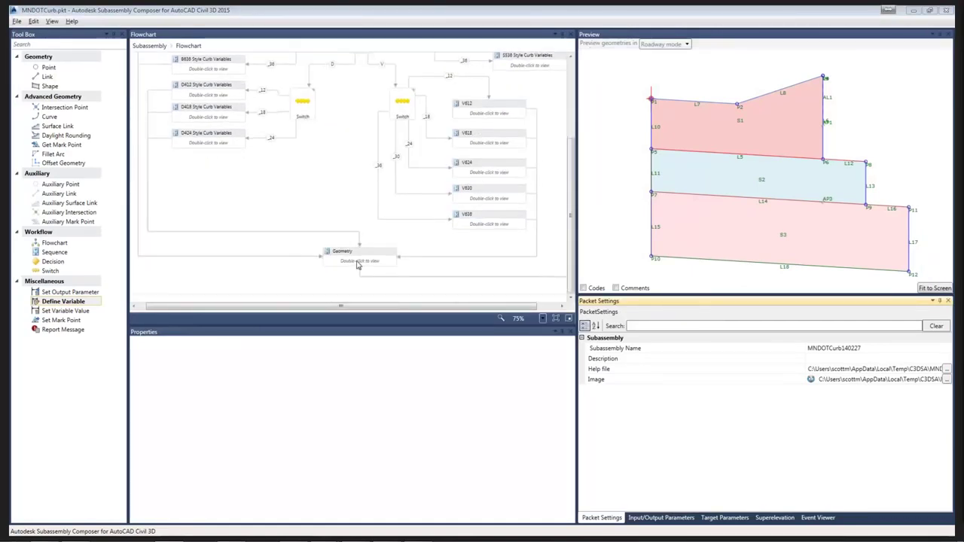
double_click(360, 262)
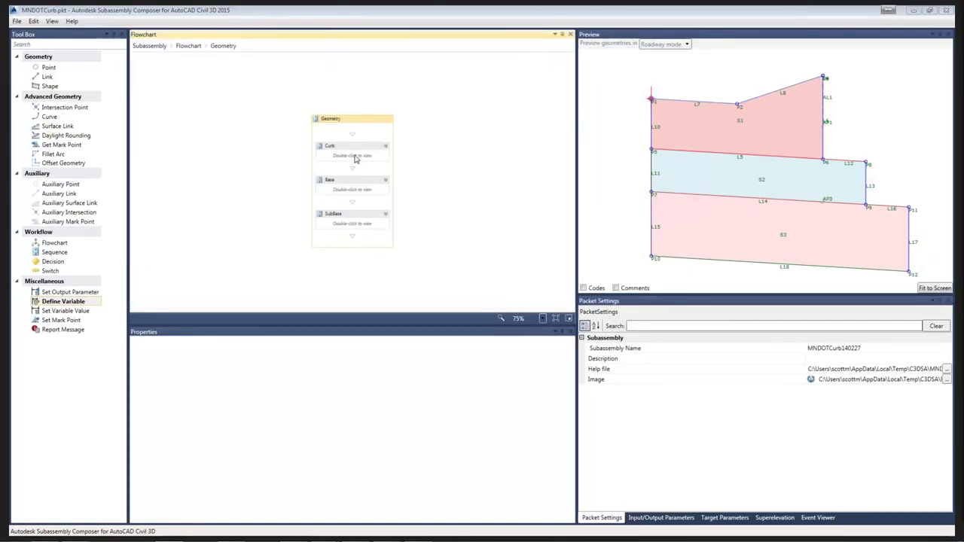
double_click(357, 160)
Step: Examine the point codes and geometry properties of P1, P2&L7 and P3&L8, along with the packet's input/output parameters
left_click(340, 84)
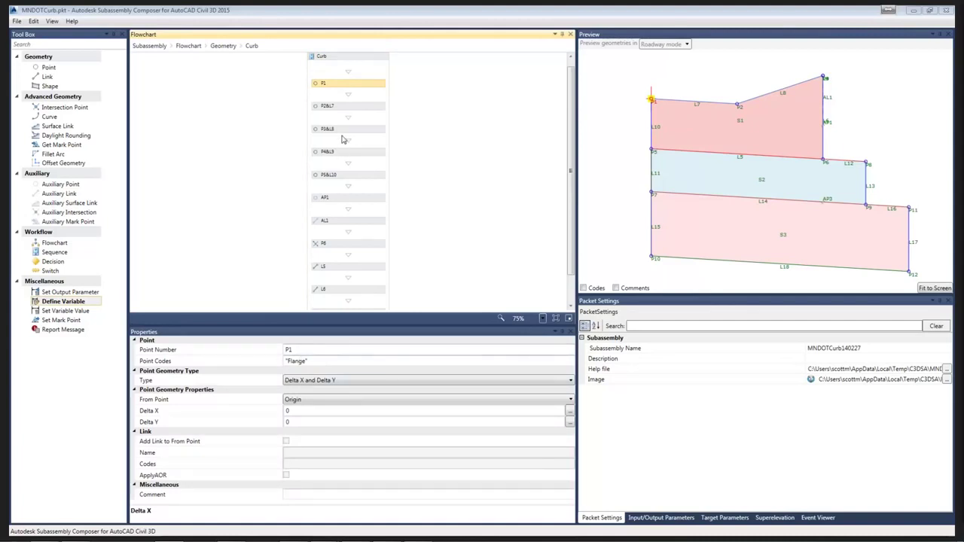
left_click(339, 107)
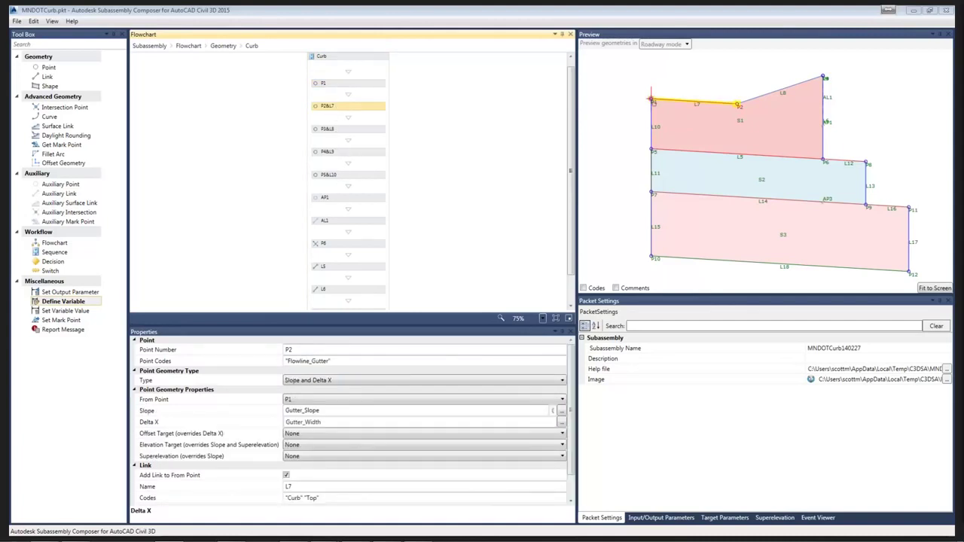
left_click(637, 519)
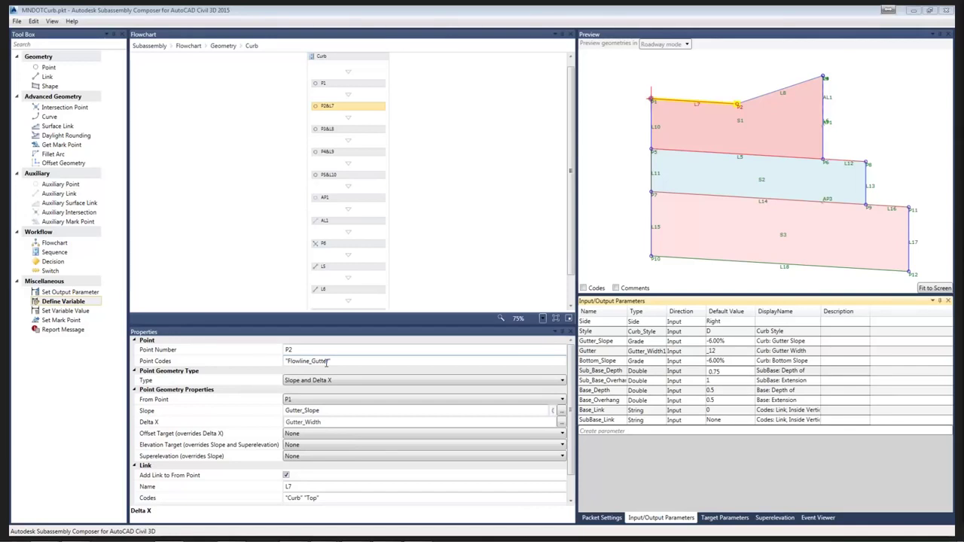
left_click(325, 129)
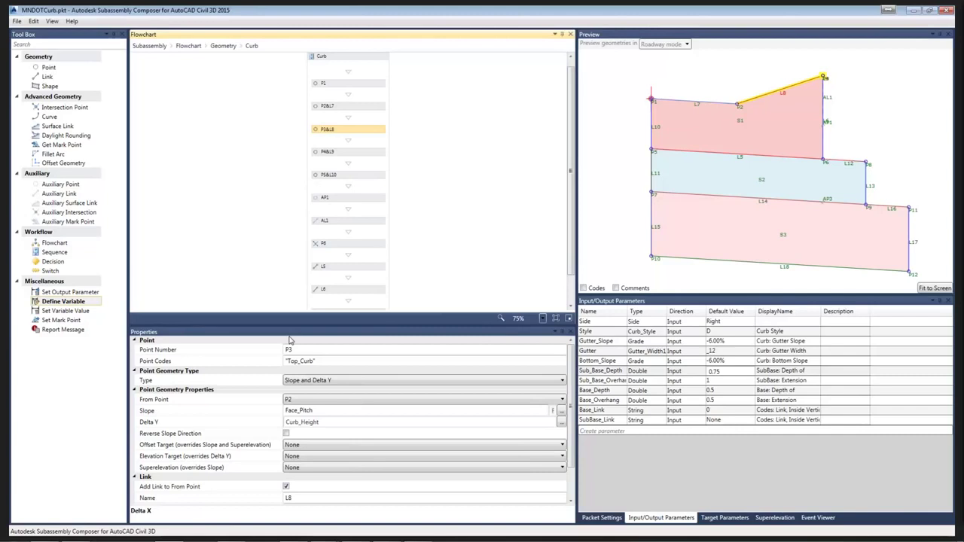
Step: Switch back to Civil 3D and close the subassembly properties without applying anything
key("alt+Tab")
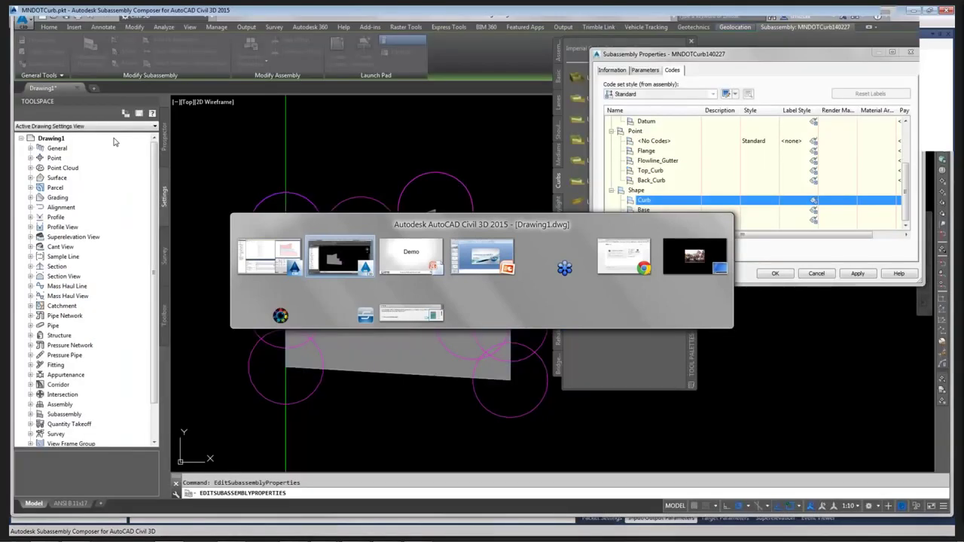
key("alt+Tab")
key("alt+Tab")
key("alt+Tab")
key("alt+Tab")
key("alt+Tab")
key("alt+Tab")
key("alt+Tab")
key("alt+Tab")
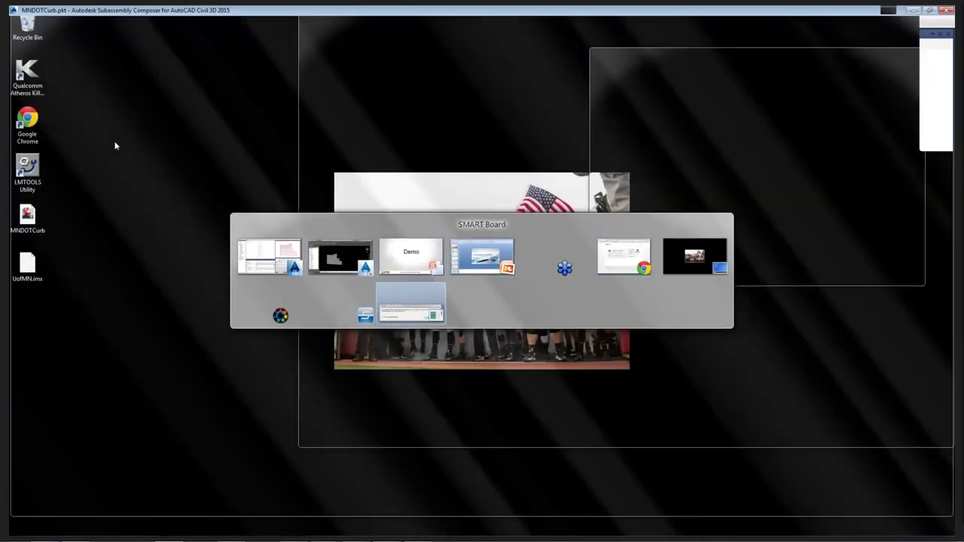
key("alt+Tab")
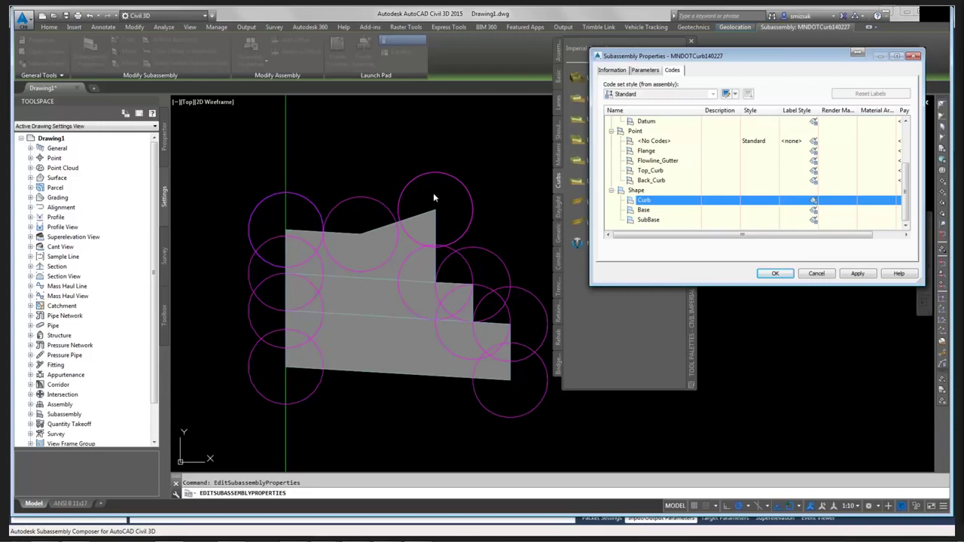
left_click(367, 309)
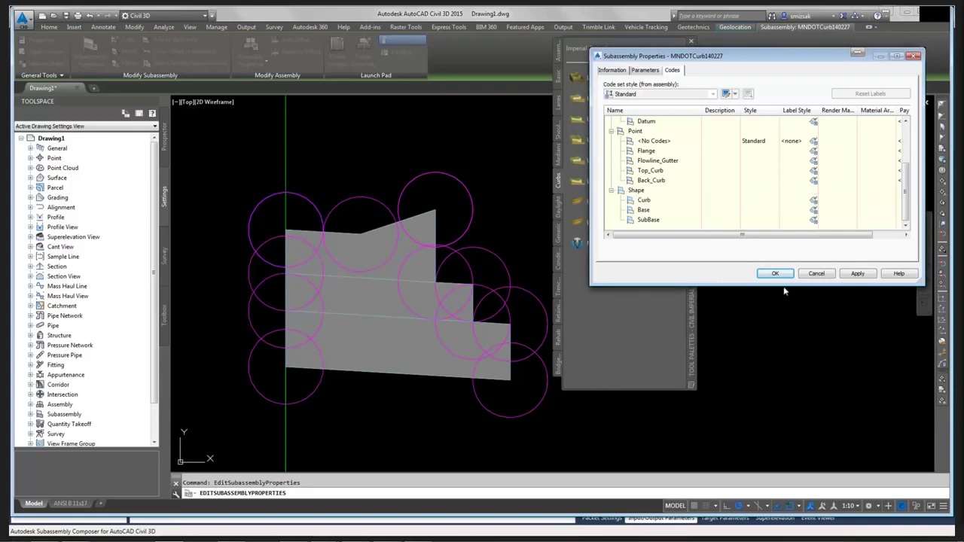
left_click(816, 273)
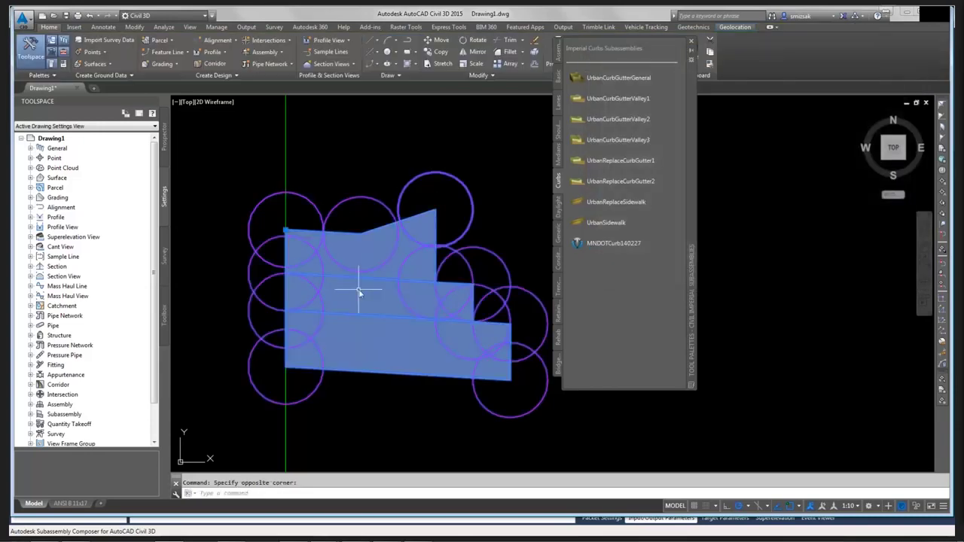
Step: Reopen the placed curb's subassembly properties and review its full list of input parameters
right_click(361, 291)
left_click(411, 389)
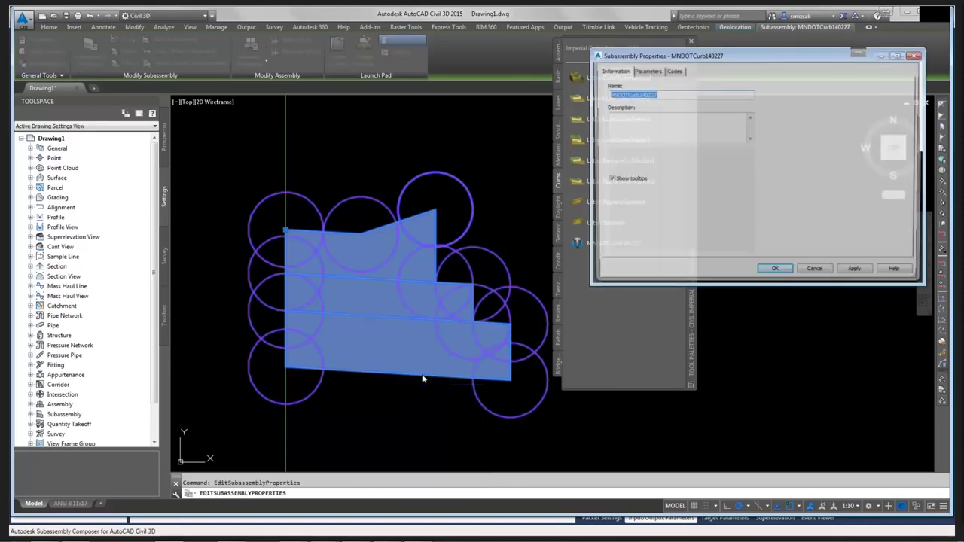
left_click(645, 70)
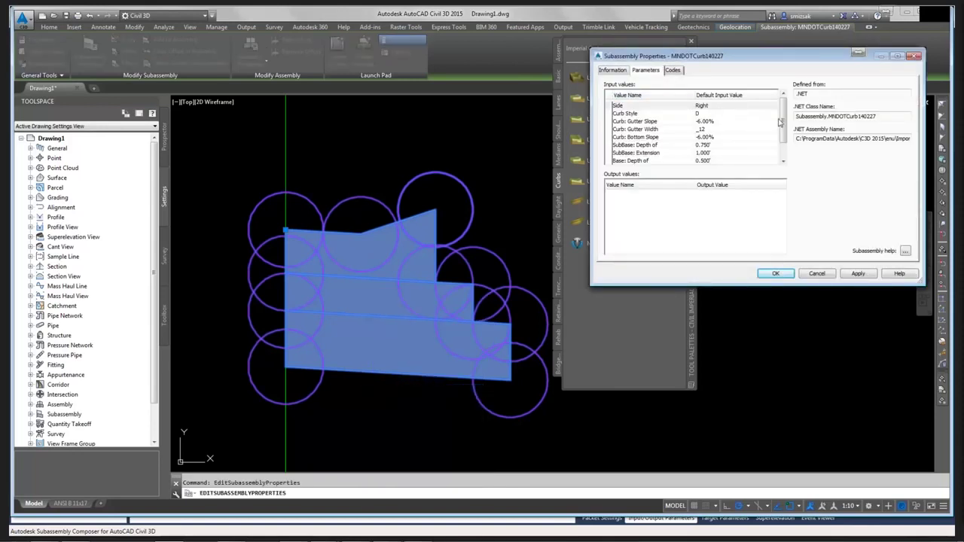
scroll(718, 113, "down", 1)
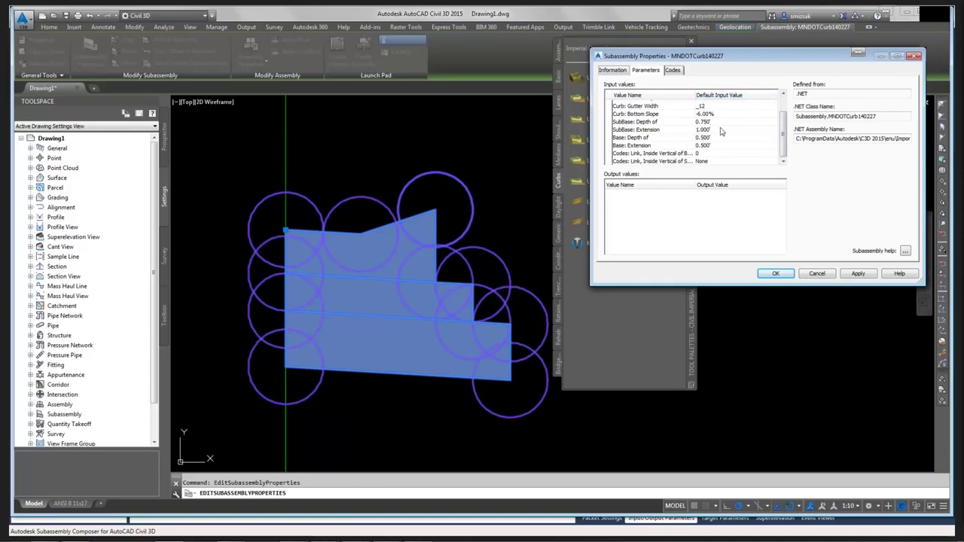
left_click_drag(787, 138, 781, 110)
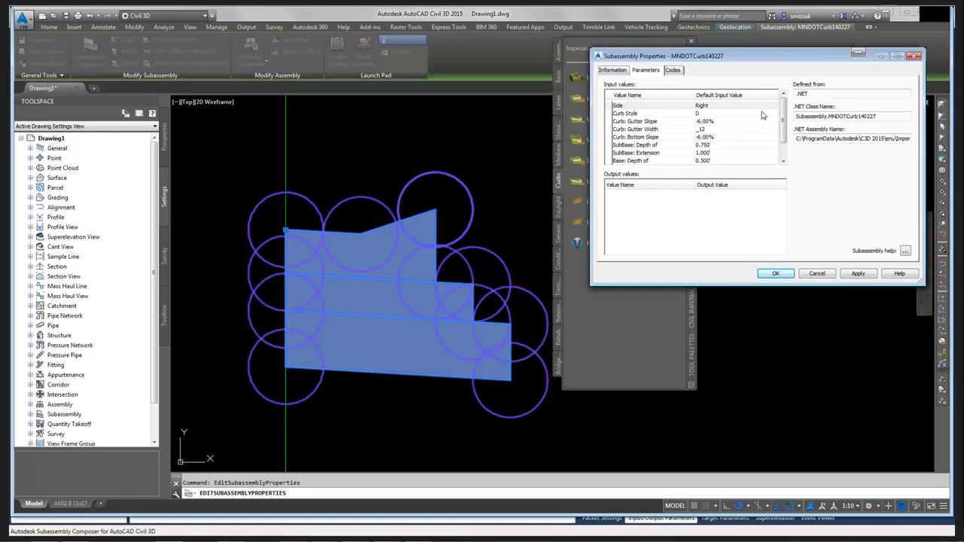
Step: Examine the available Curb Style options for the placed curb, and leave its subassembly properties without applying anything
double_click(706, 114)
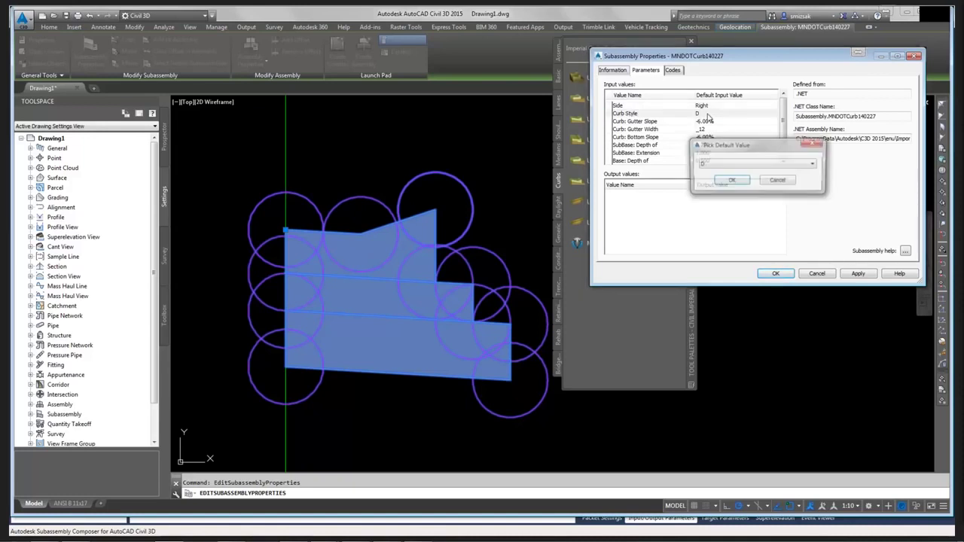
left_click(735, 163)
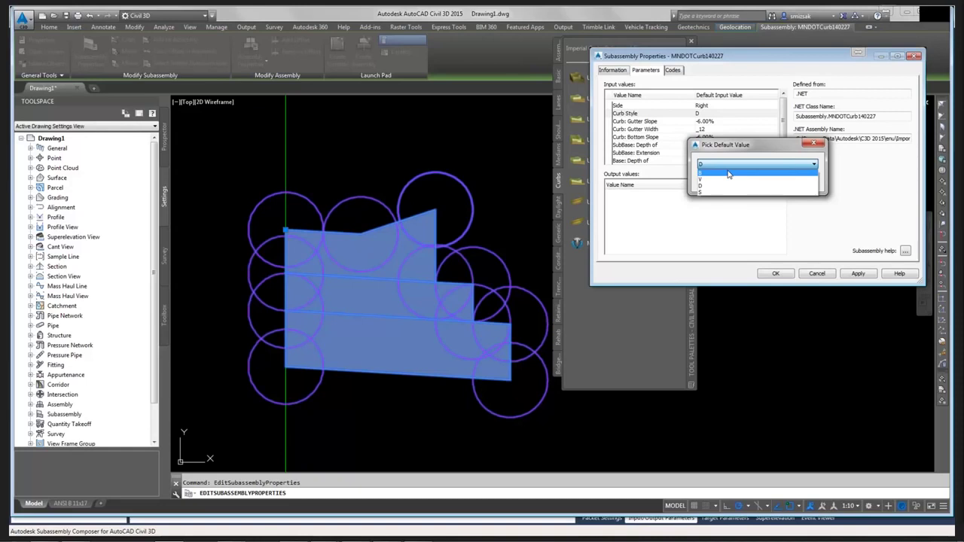
left_click(639, 220)
left_click(779, 183)
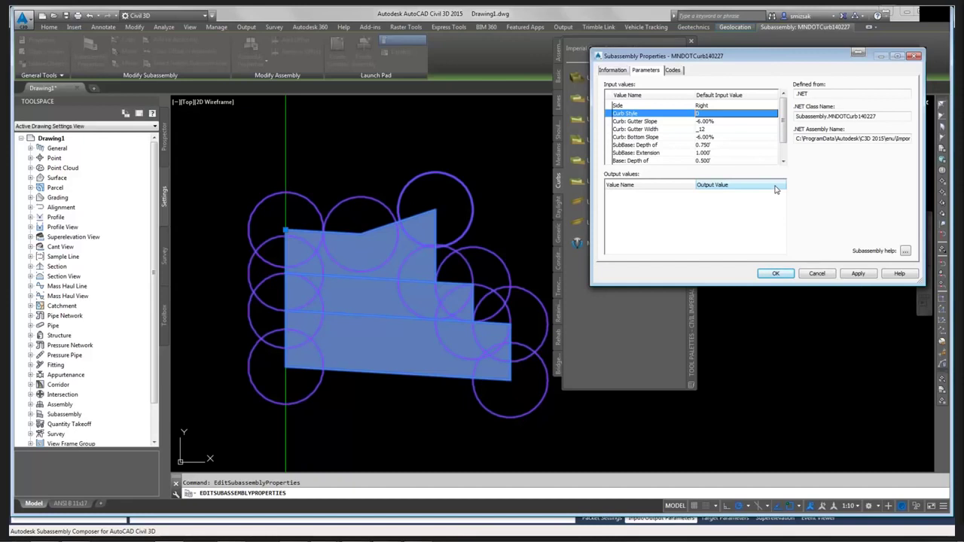
left_click(816, 273)
right_click(691, 210)
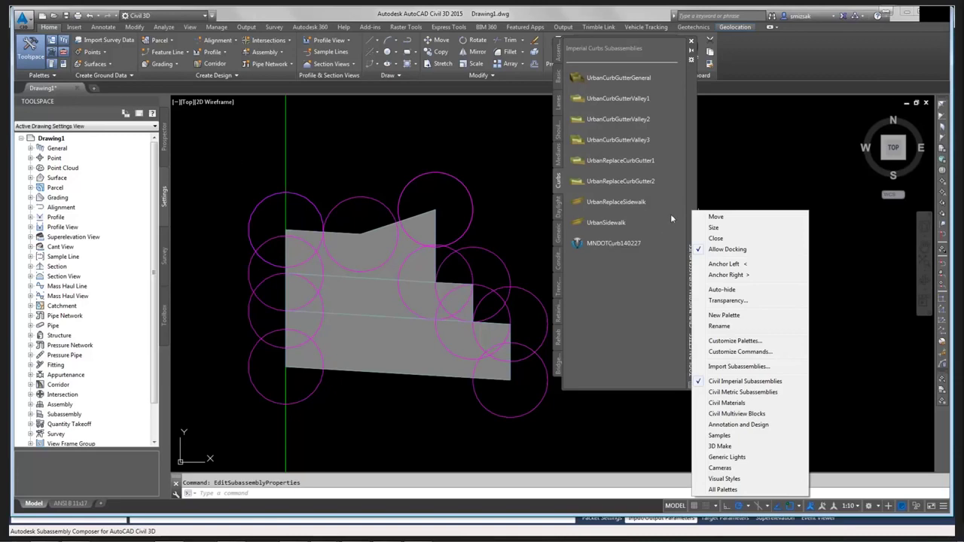
left_click(695, 164)
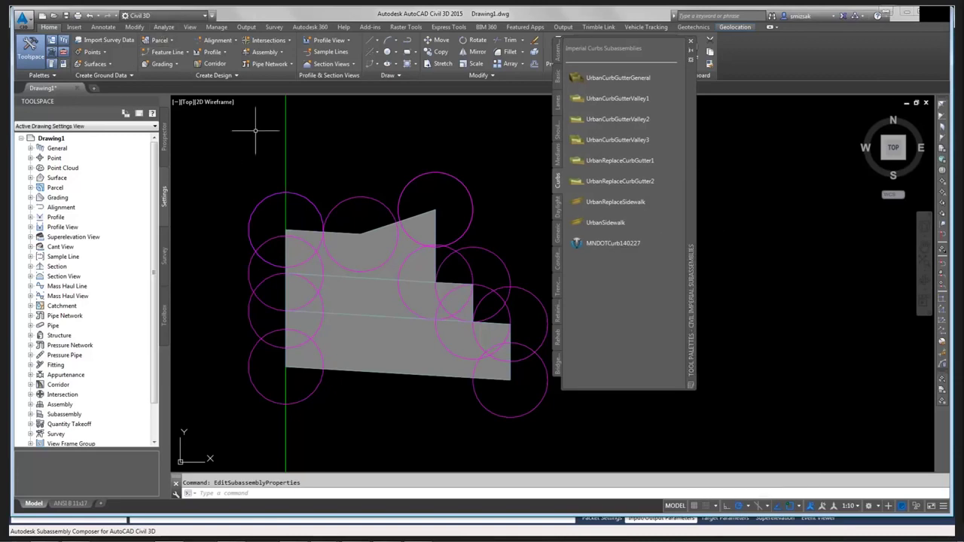
left_click(76, 27)
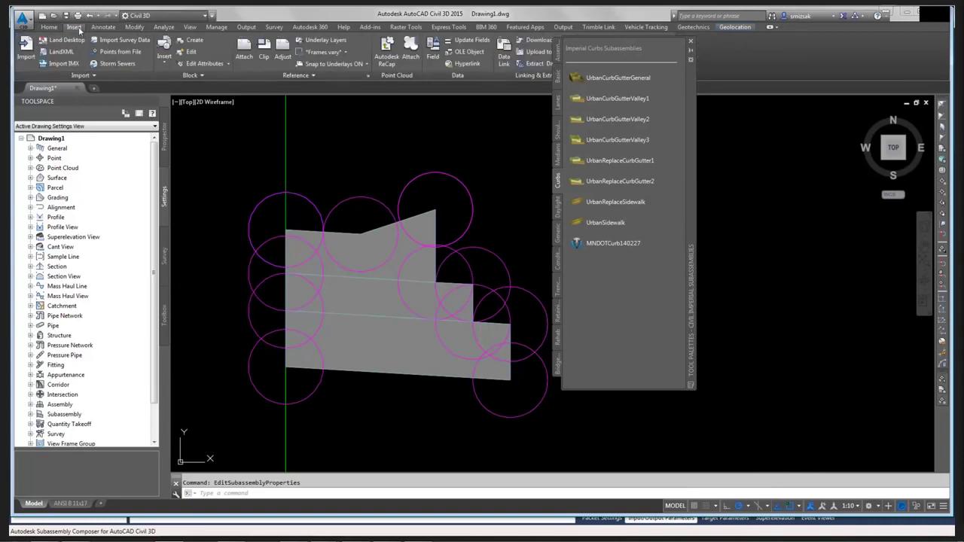
left_click(96, 77)
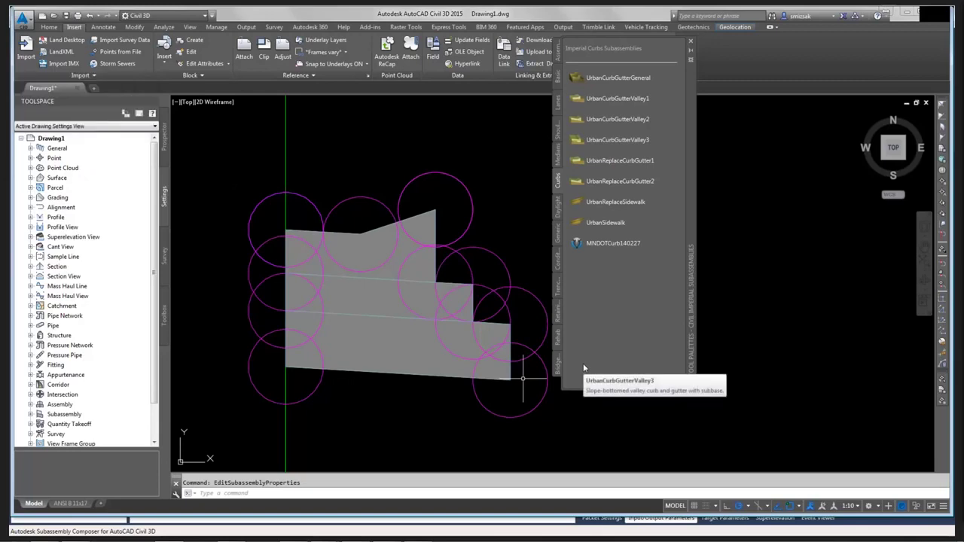
key("alt+Tab")
key("alt+Tab")
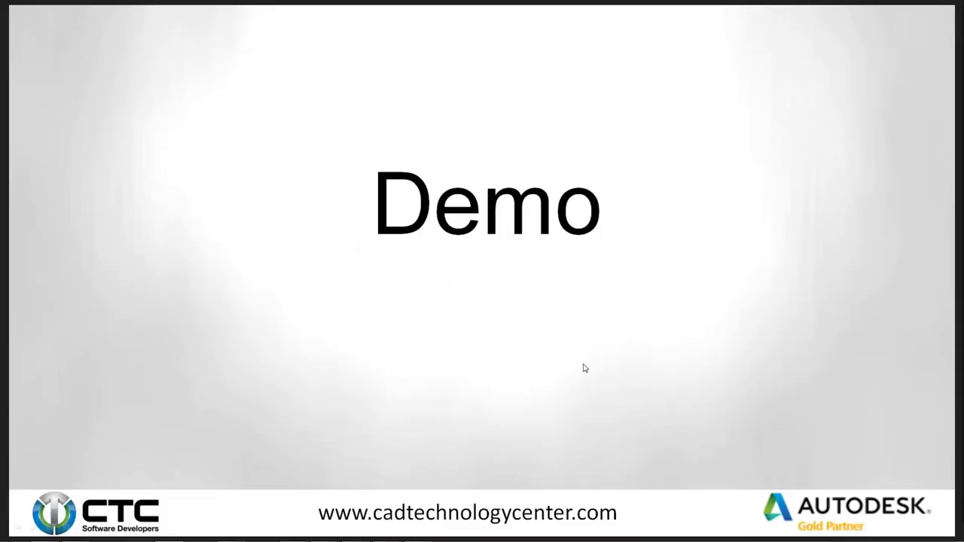
left_click(584, 366)
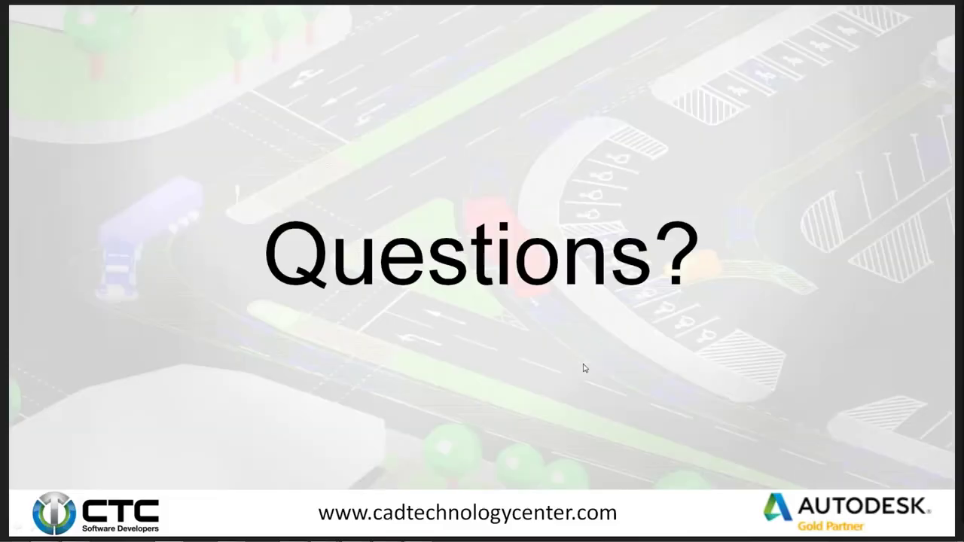
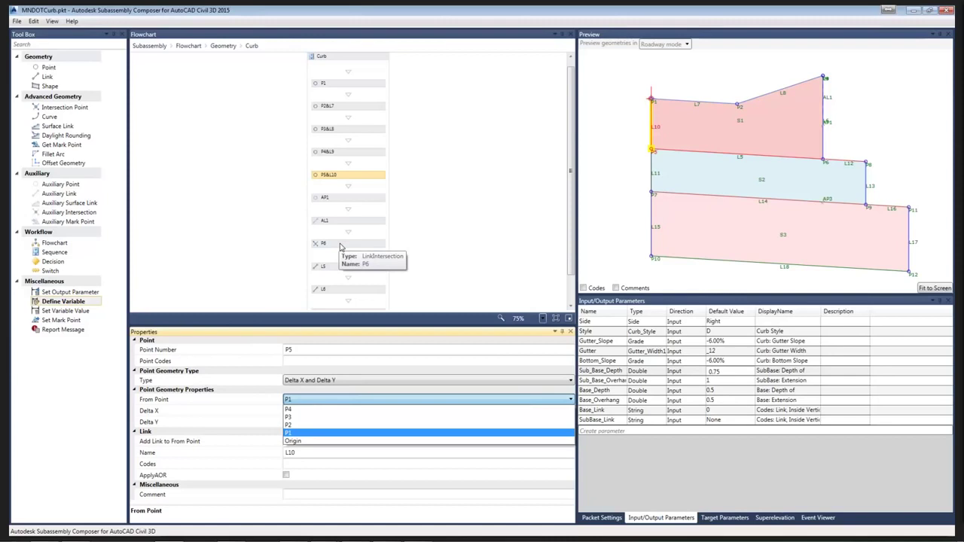
Step: Switch to Subassembly Composer and copy the P5&L10 point element to the end of the Curb sequence, after S1
right_click(365, 174)
left_click(388, 205)
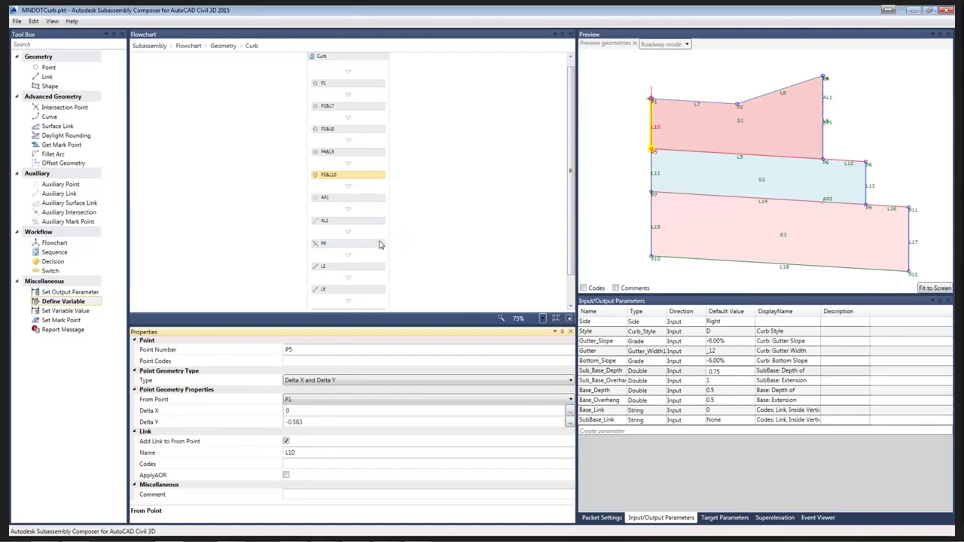
scroll(373, 257, "down", 1)
left_click(357, 297)
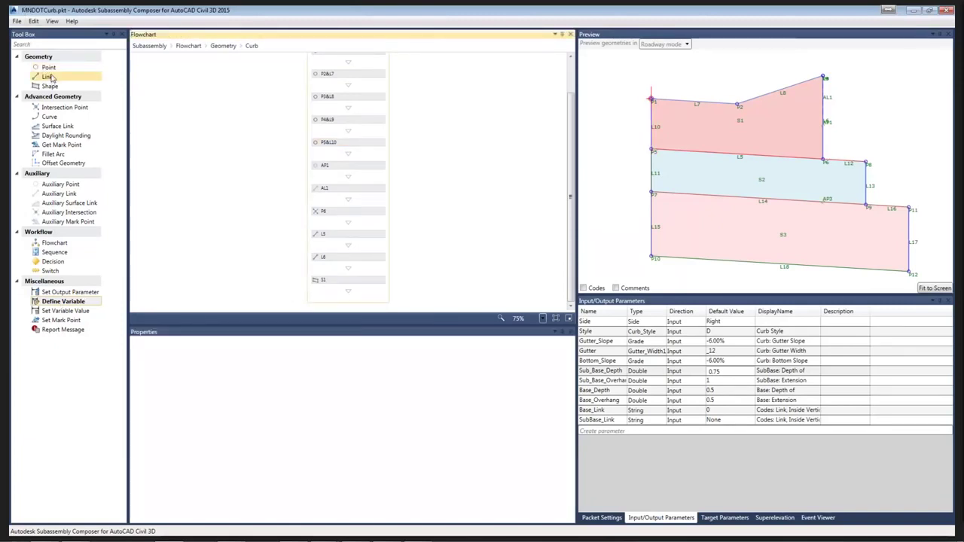
right_click(350, 298)
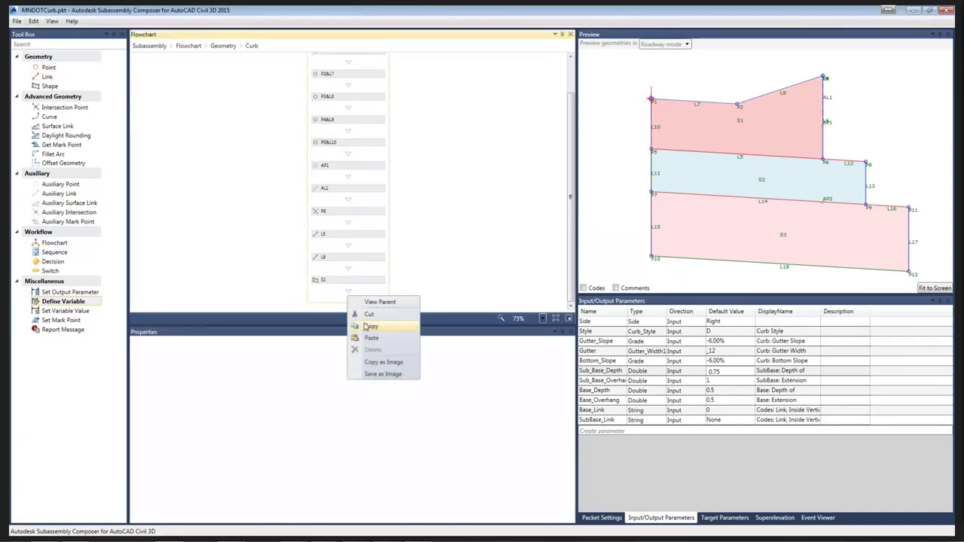
left_click(371, 339)
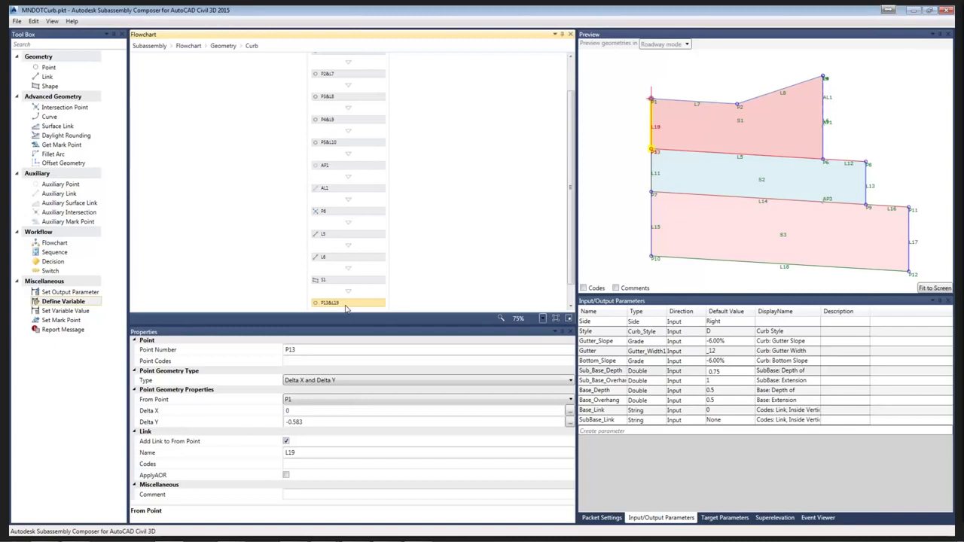
Step: Return to the main flowchart and duplicate the D-style gutter width switch, placing the copy in the empty space below the original
left_click(188, 46)
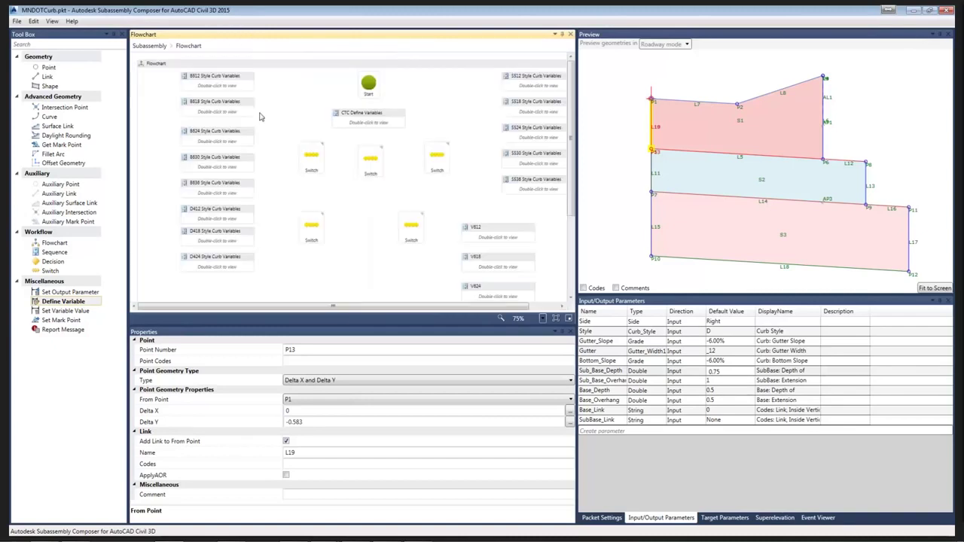
left_click(304, 138)
right_click(306, 143)
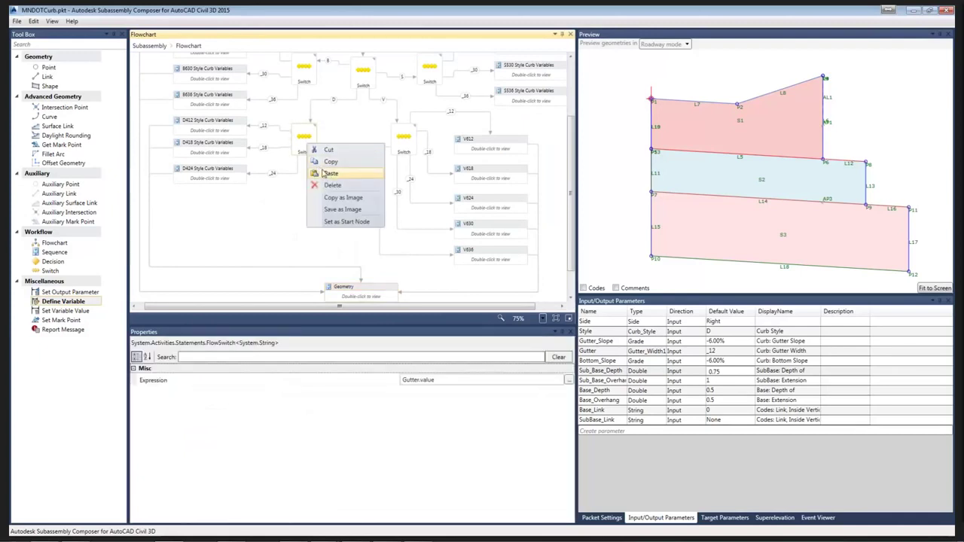
left_click(332, 162)
right_click(315, 221)
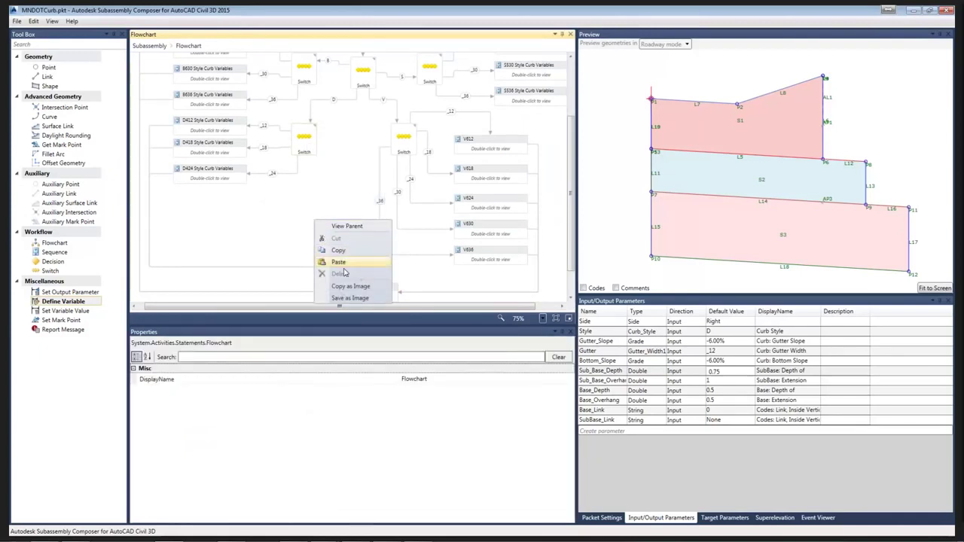
left_click(339, 262)
left_click_drag(375, 266, 295, 225)
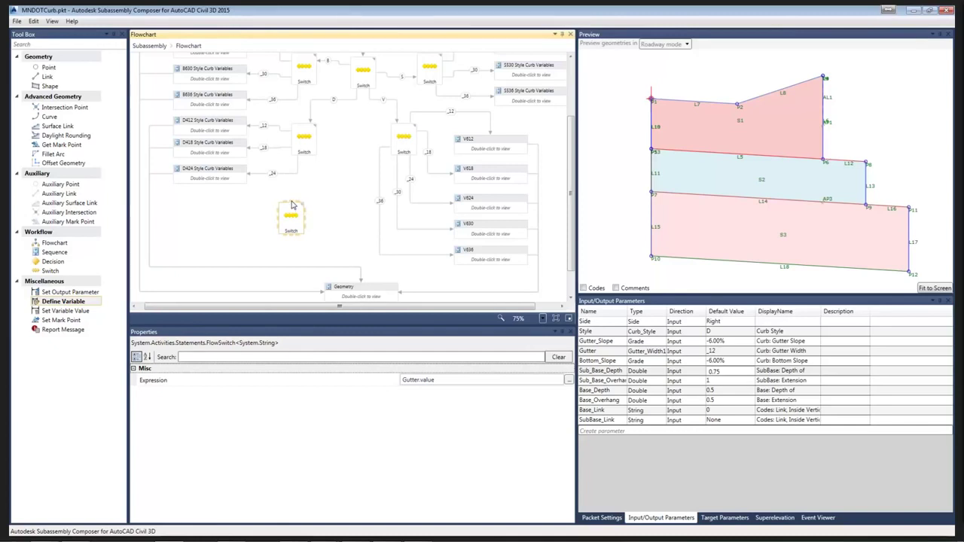
Step: Connect the copied switch to D424 Style Curb Variables and change the connector from the default case to case _24
left_click_drag(293, 205, 213, 190)
left_click(286, 194)
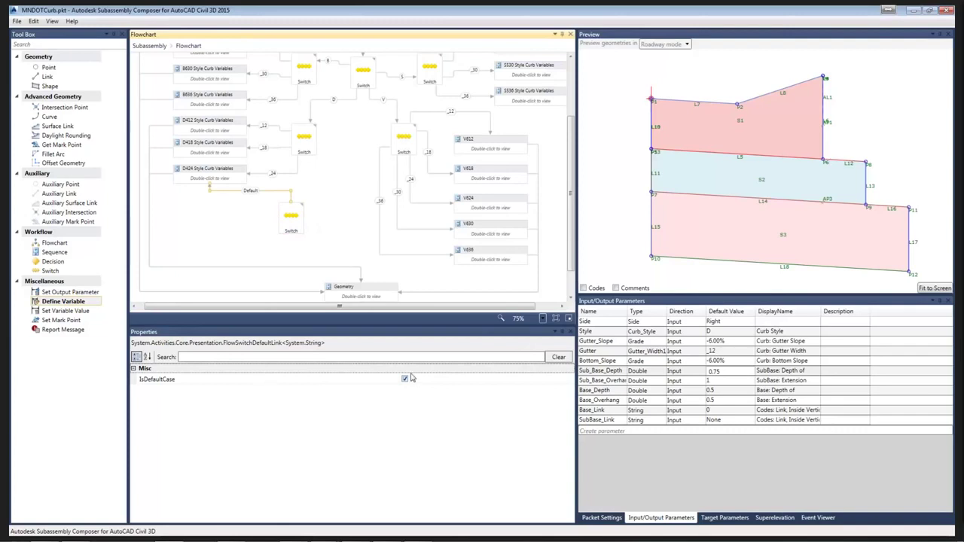
left_click(405, 379)
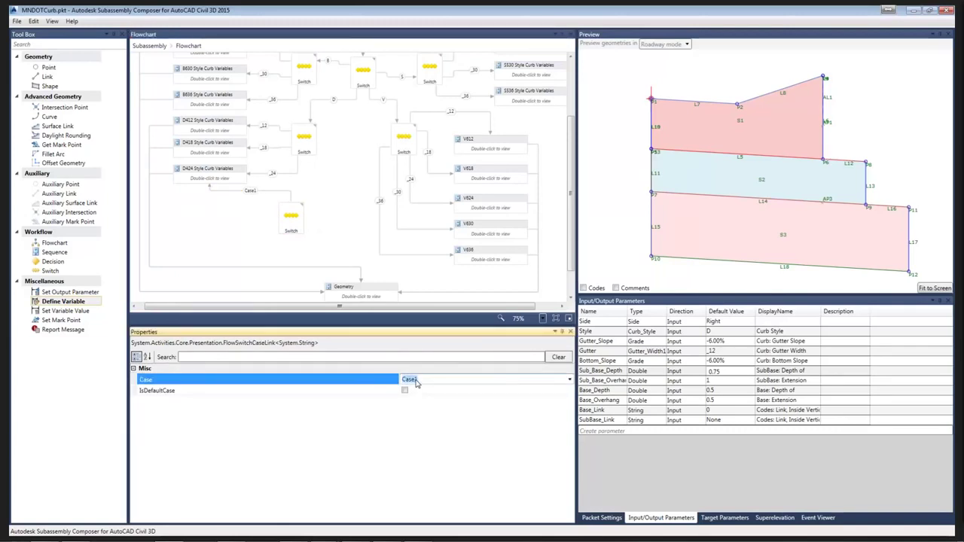
type("24")
key("Return")
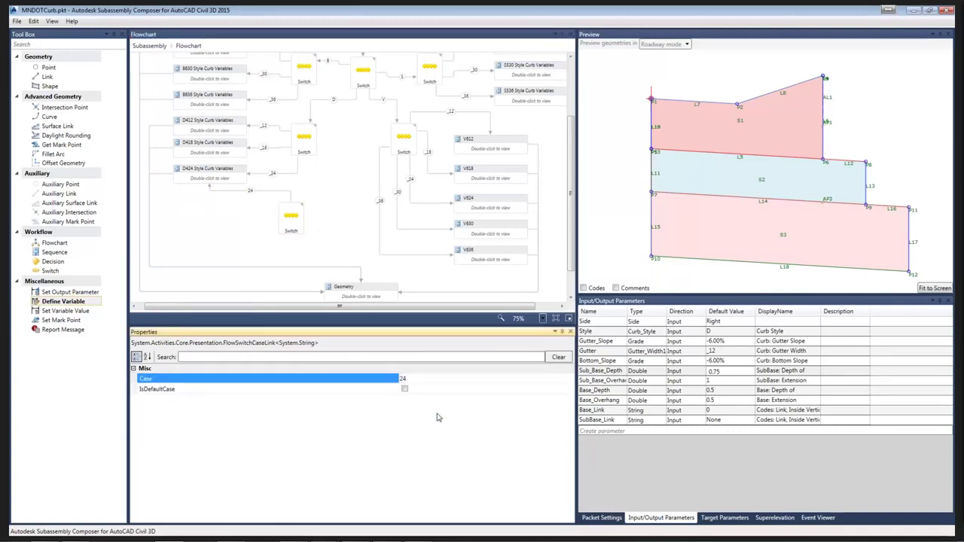
left_click(405, 381)
key("Home")
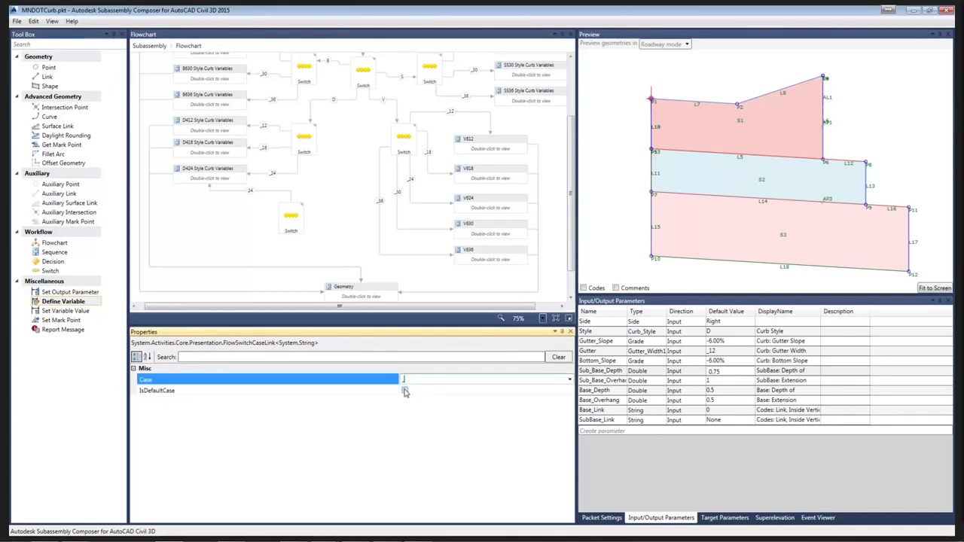
type("_24")
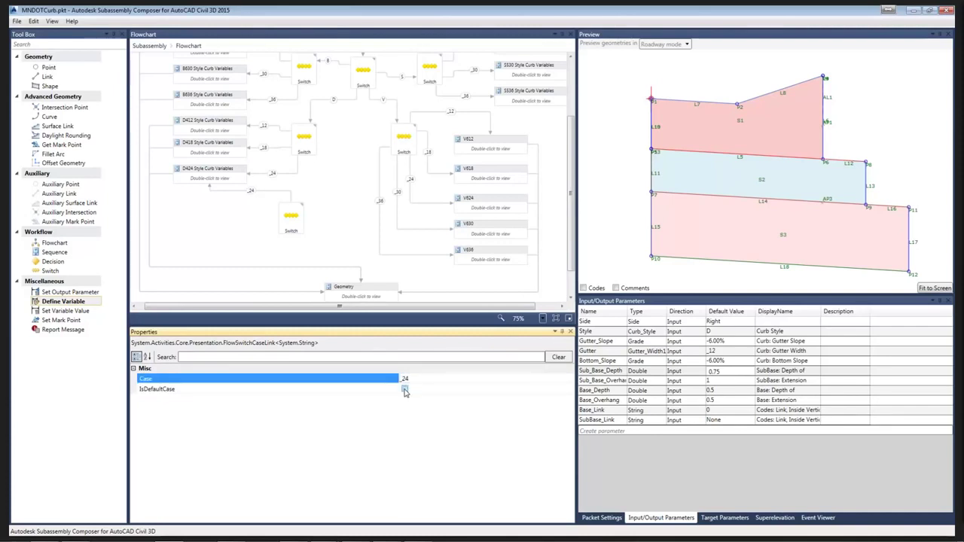
Step: Delete the _24 connector between the copied switch and D424 Style Curb Variables
left_click(262, 193)
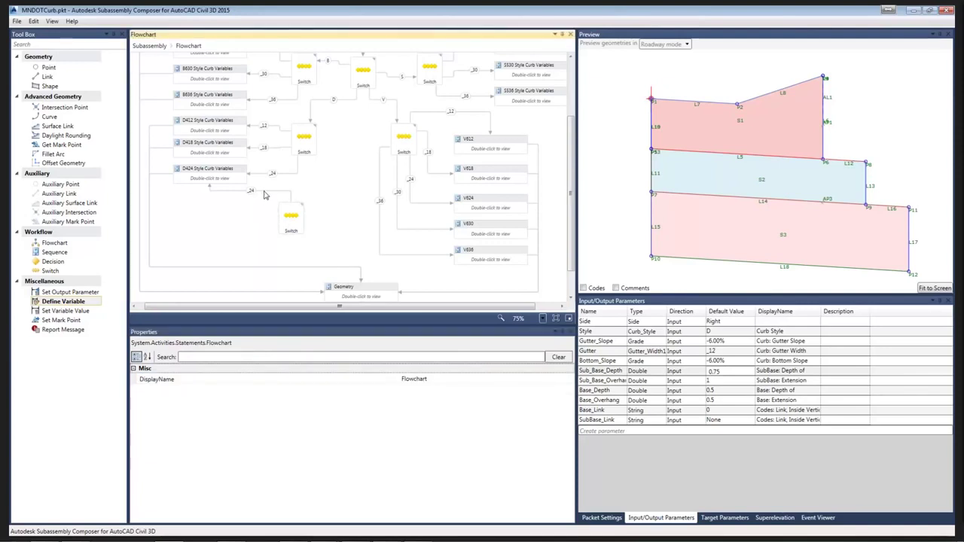
left_click(265, 193)
key("Delete")
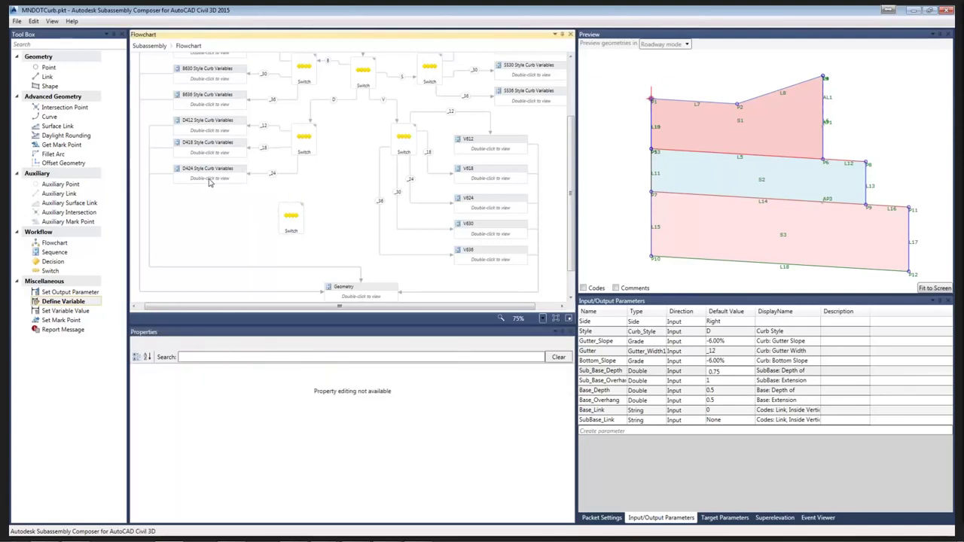
left_click(204, 208)
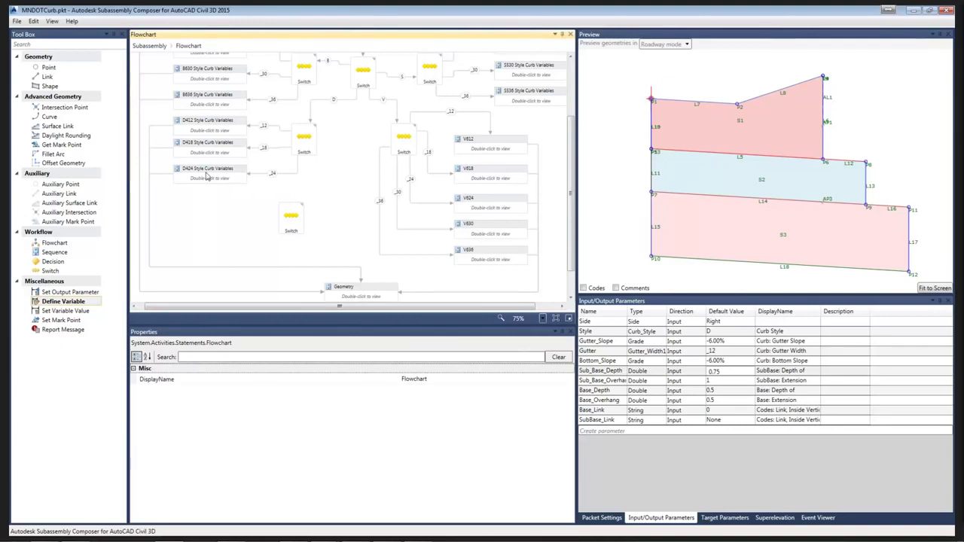
left_click(210, 178)
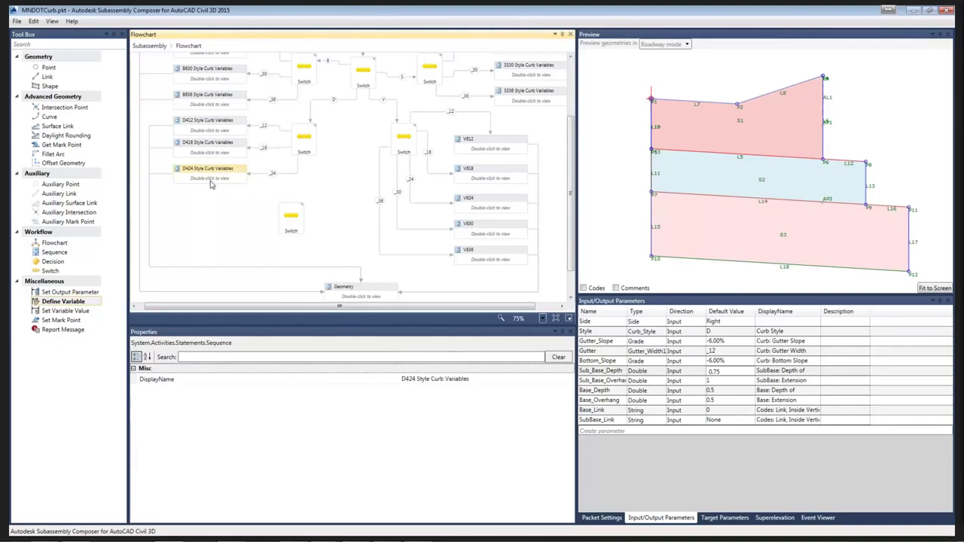
left_click(235, 209)
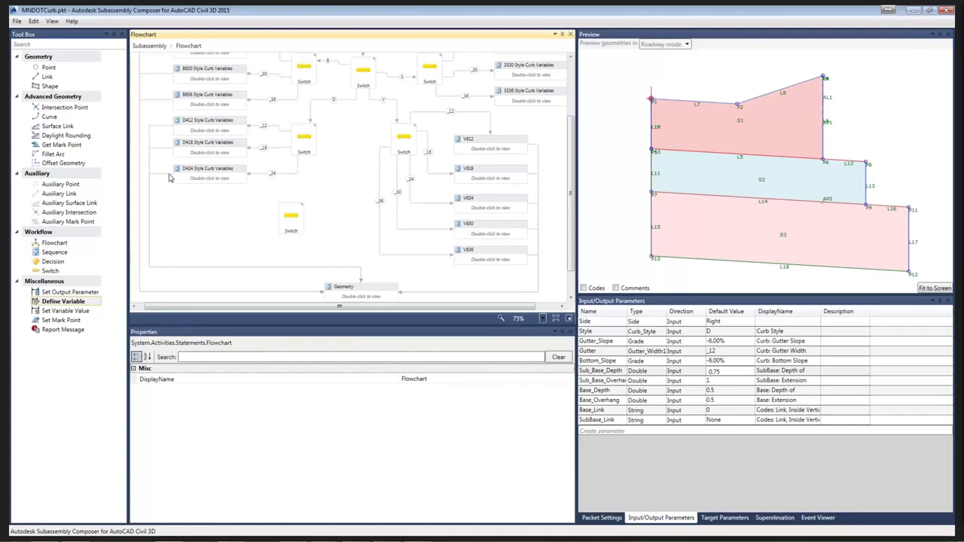
Step: Remove the connector from D424 Style Curb Variables to Geometry and connect D424 to the copied switch instead
left_click_drag(173, 178, 166, 194)
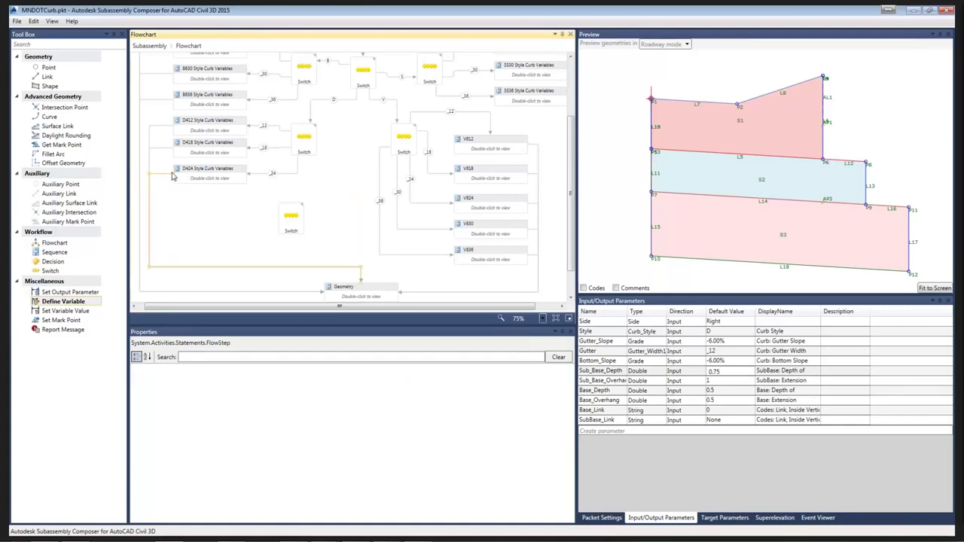
left_click(159, 192)
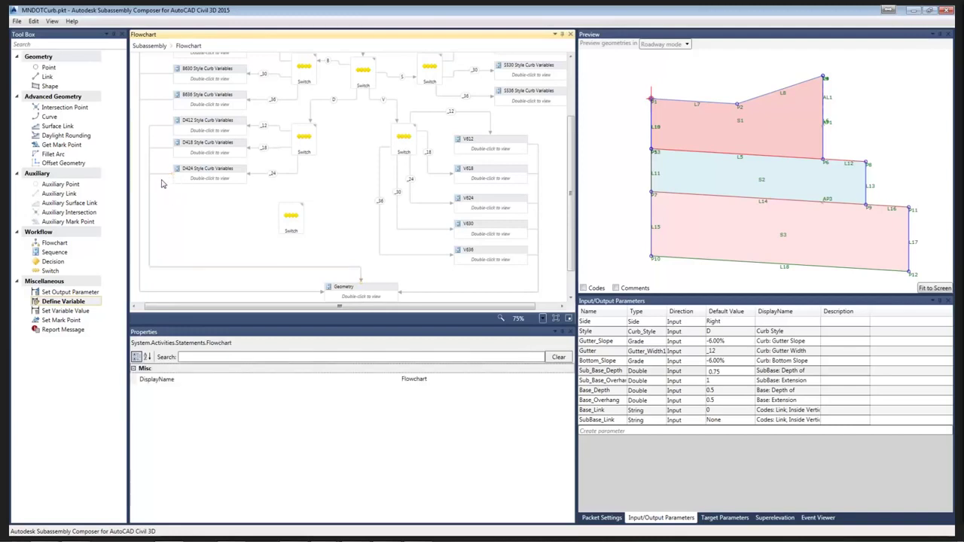
left_click(160, 174)
left_click(166, 179)
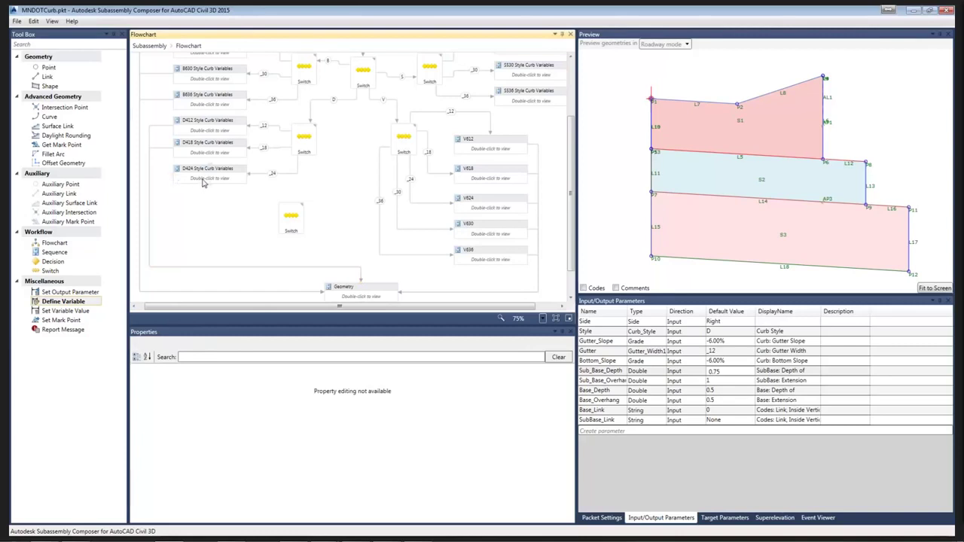
left_click_drag(210, 191, 280, 222)
left_click(258, 218)
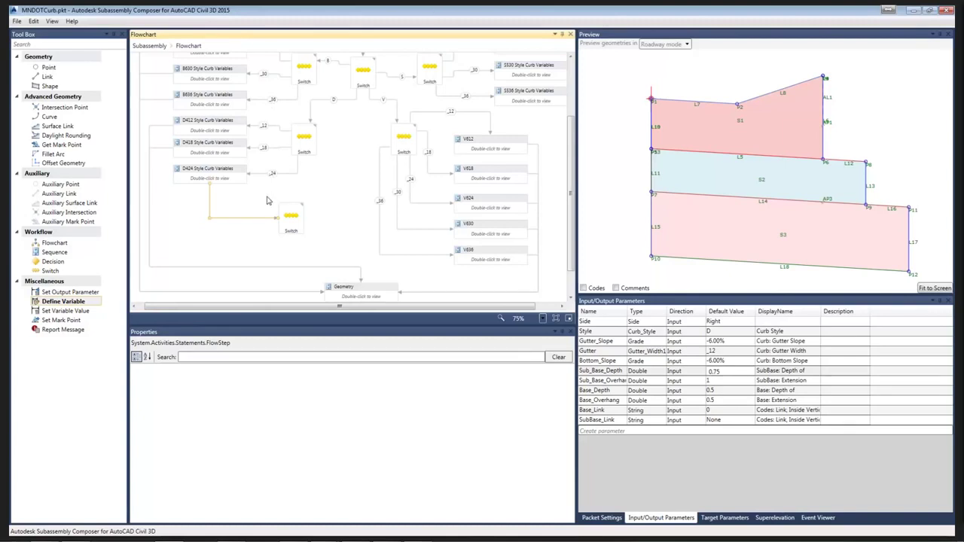
Step: Open the Curb sequence inside Geometry and review the point geometry properties of P2&L7
double_click(361, 296)
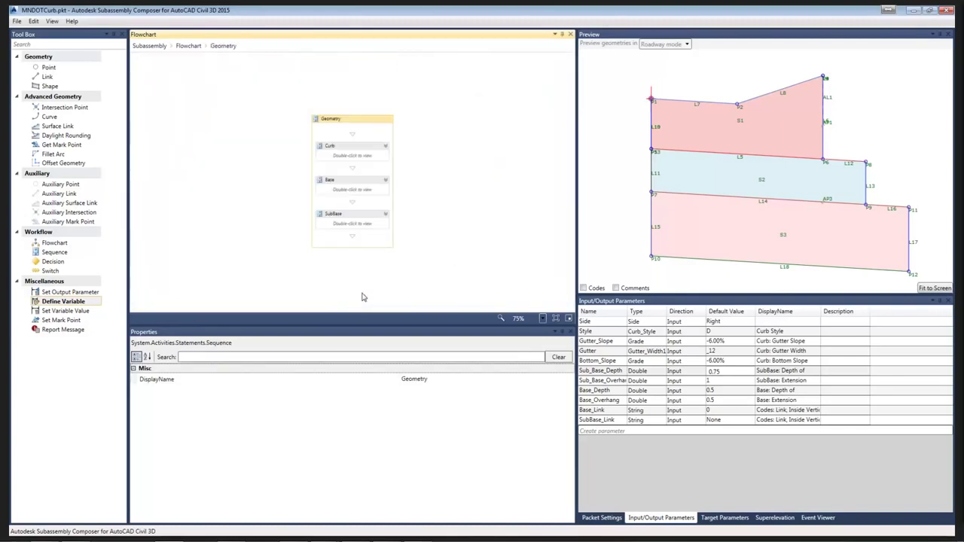
double_click(348, 161)
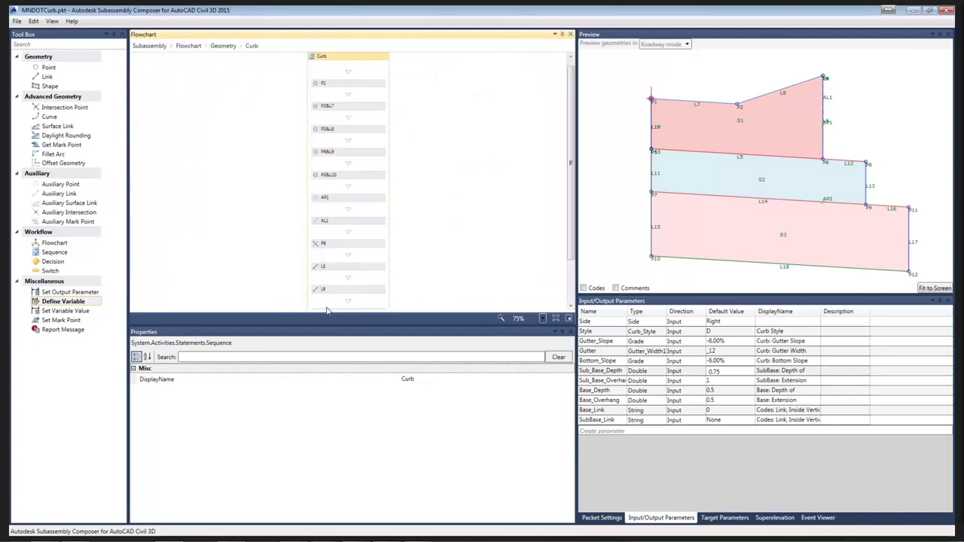
left_click(340, 113)
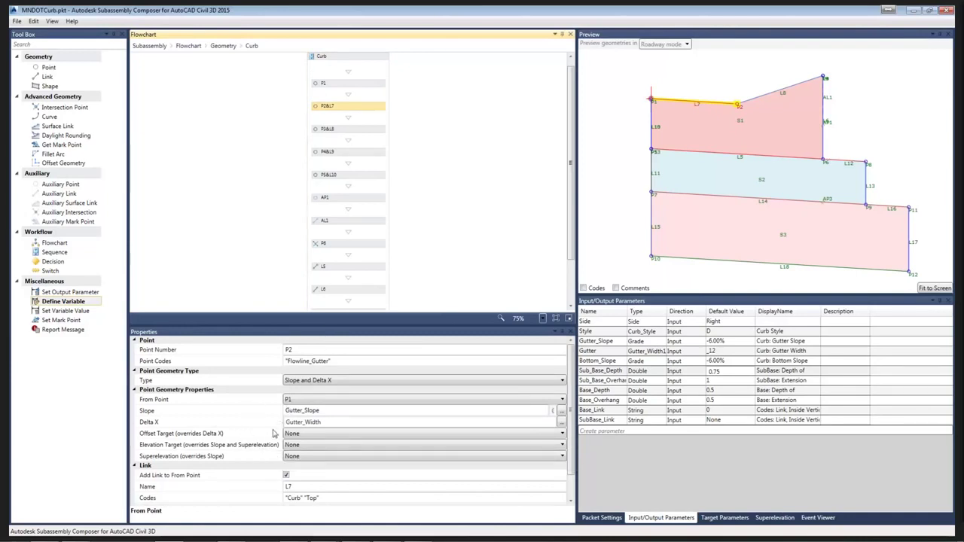
Step: Review the remaining properties of P2&L7 and list the available data types for the Gutter_Slope input parameter
scroll(269, 438, "down", 1)
scroll(269, 438, "down", 1)
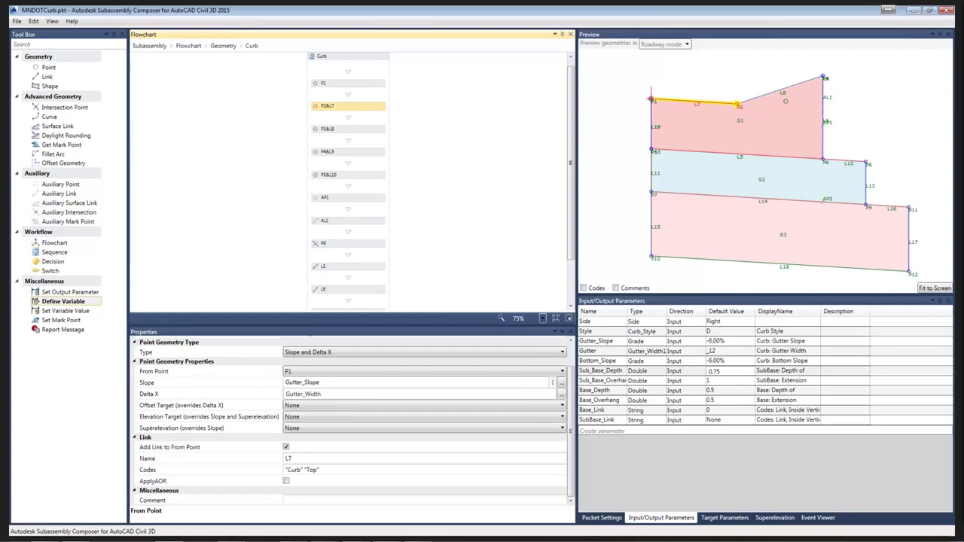
left_click(660, 323)
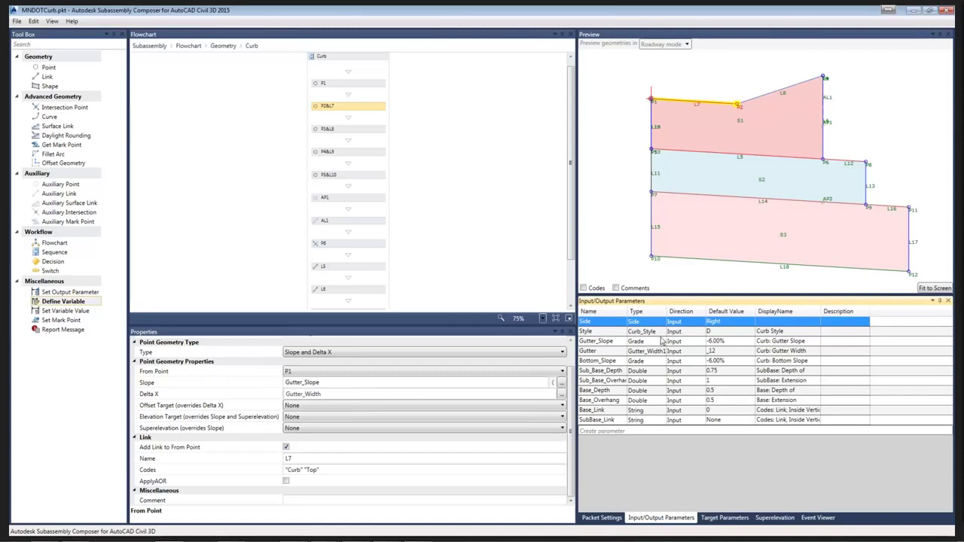
left_click(663, 342)
left_click(662, 342)
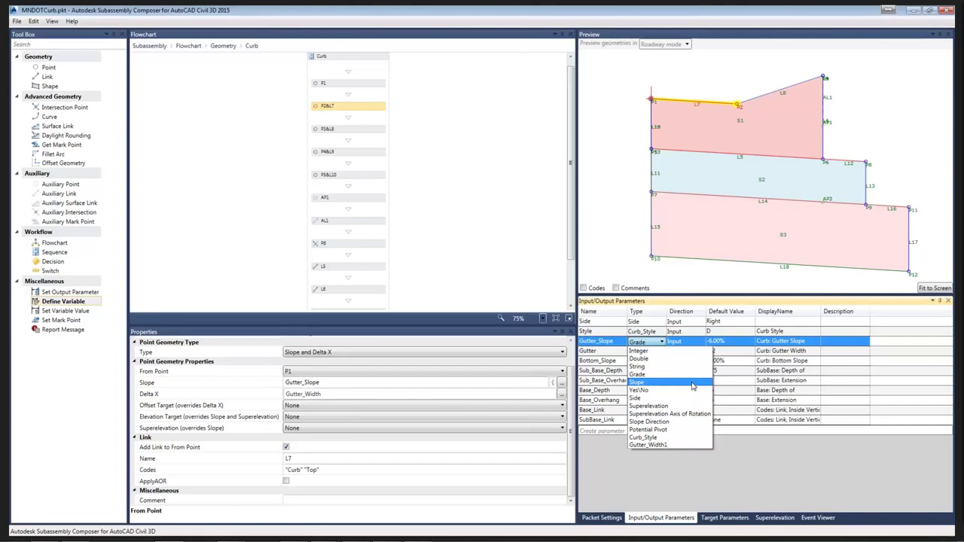
Step: Switch to the PowerPoint slide show and advance from the Questions slide to the Upcoming Events slide
key("alt+Tab")
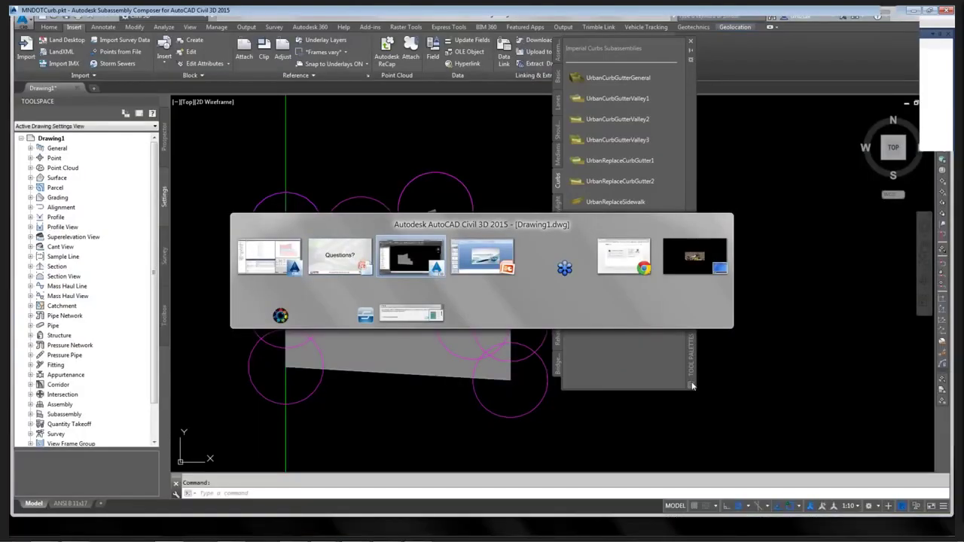
key("alt+Tab")
key("alt+Tab")
key("alt+Tab")
key("alt+Tab")
key("alt+Tab")
key("alt+Tab")
key("alt+Tab")
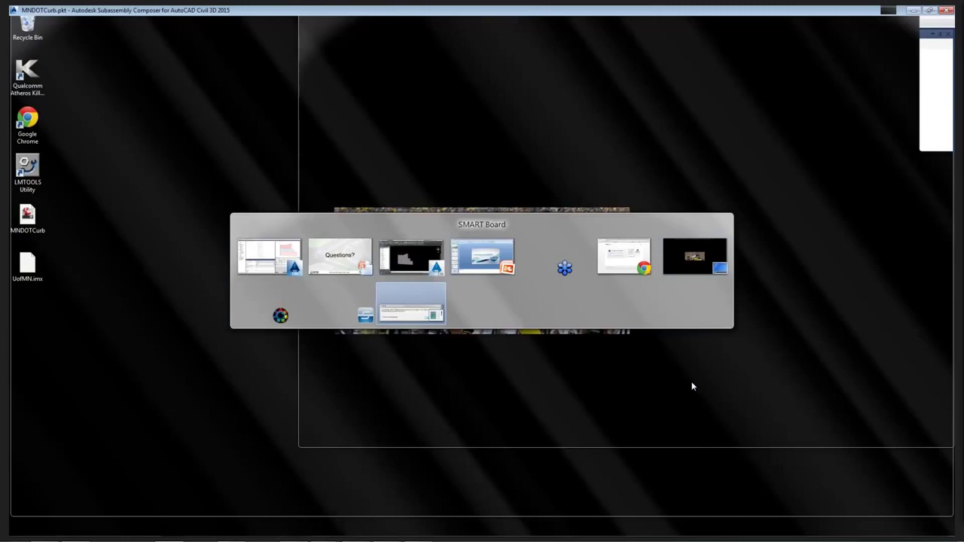
key("alt+Tab")
key("alt+Tab")
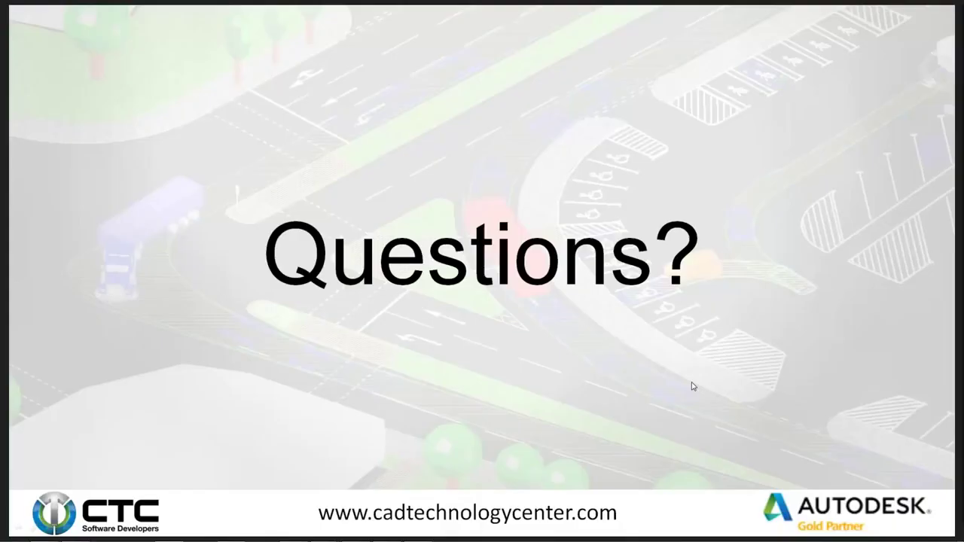
left_click(694, 387)
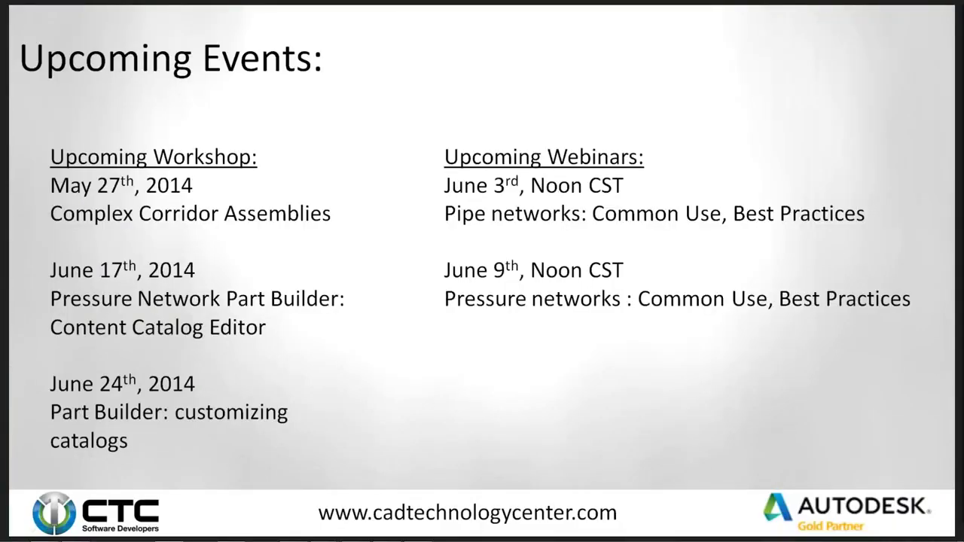